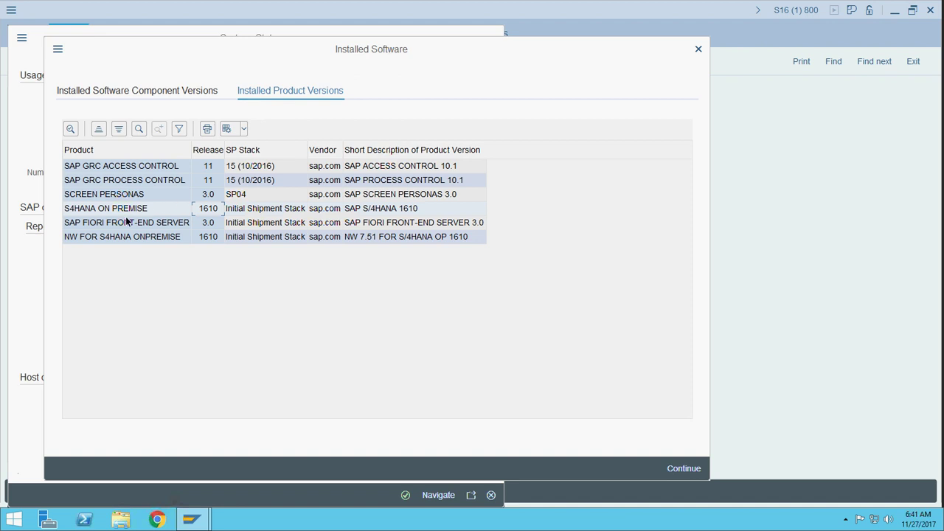
# Check the S4HANA ON PREMISE product release and the installed software component versions, and close the system status information
pyautogui.click(128, 210)
pyautogui.click(208, 210)
pyautogui.click(160, 91)
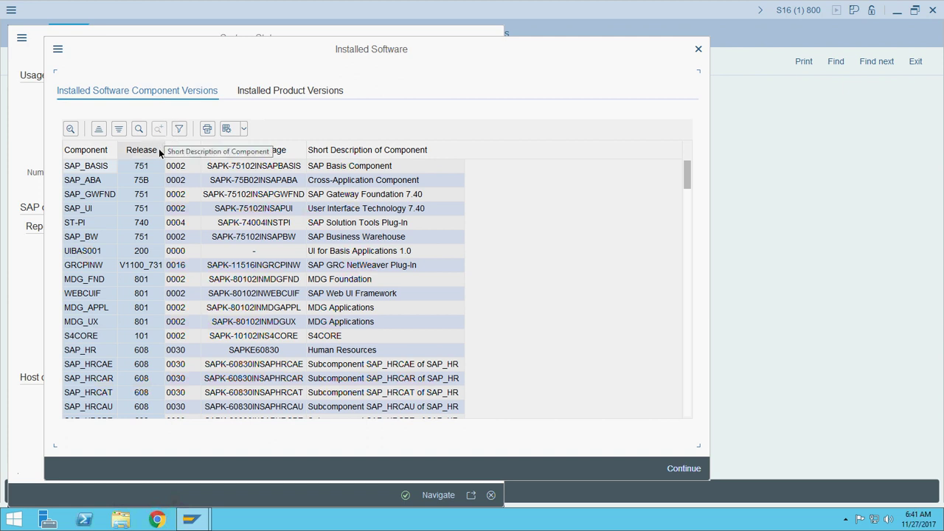
pyautogui.click(243, 337)
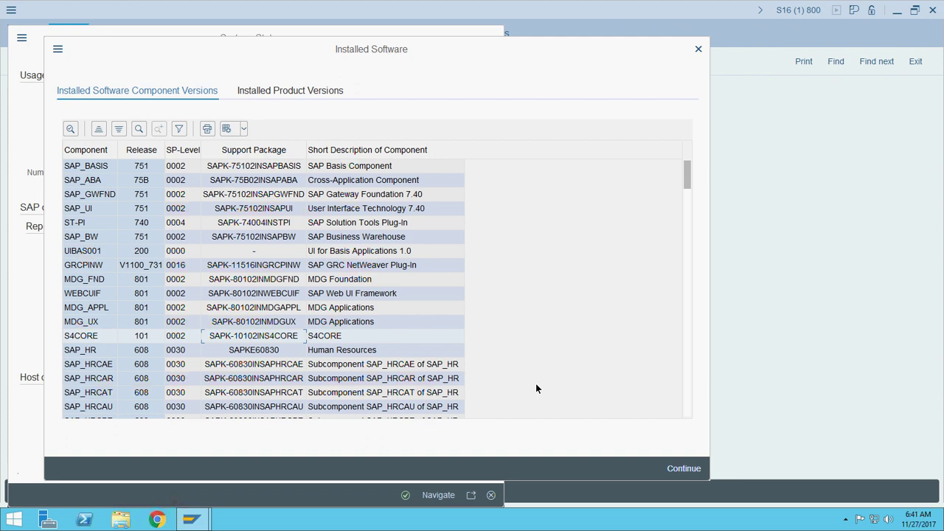
pyautogui.scroll(-20, 690, 399)
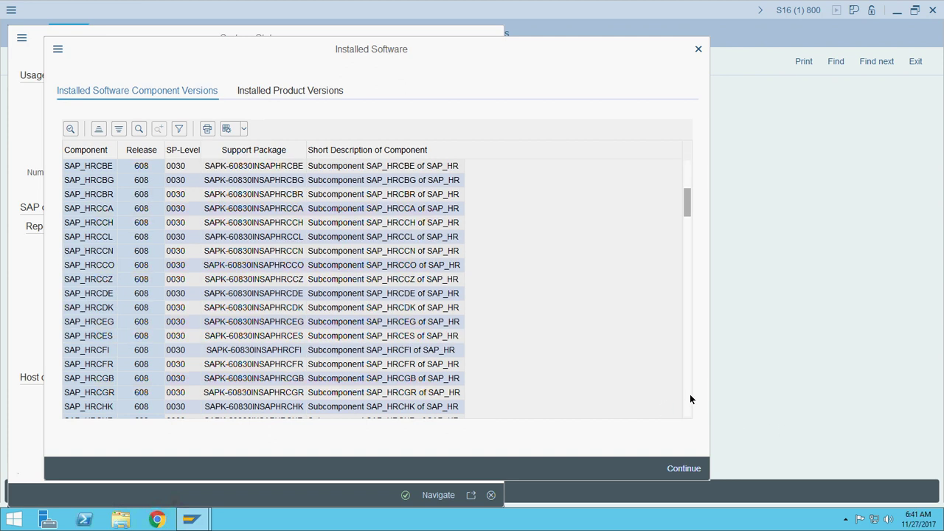
pyautogui.scroll(-20, 690, 395)
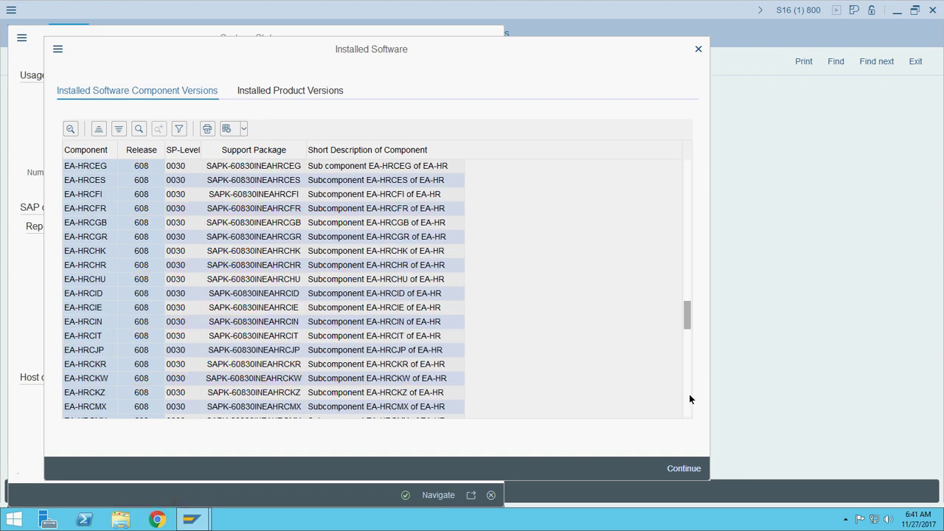
pyautogui.scroll(-6, 689, 395)
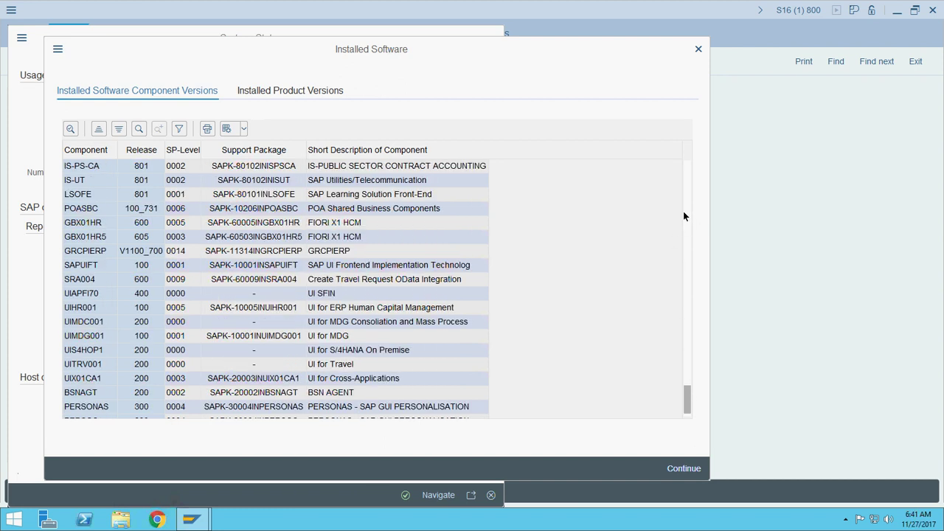
pyautogui.moveTo(686, 398); pyautogui.dragTo(680, 132)
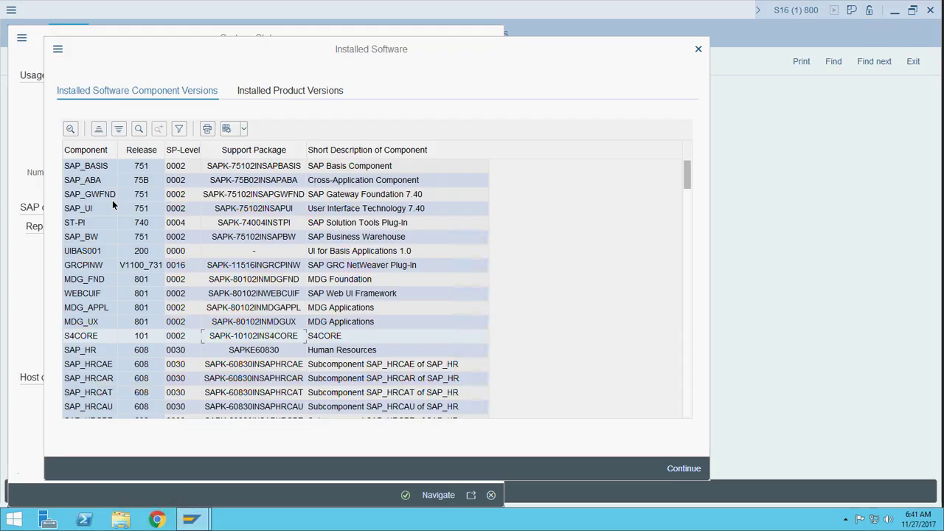
pyautogui.click(97, 240)
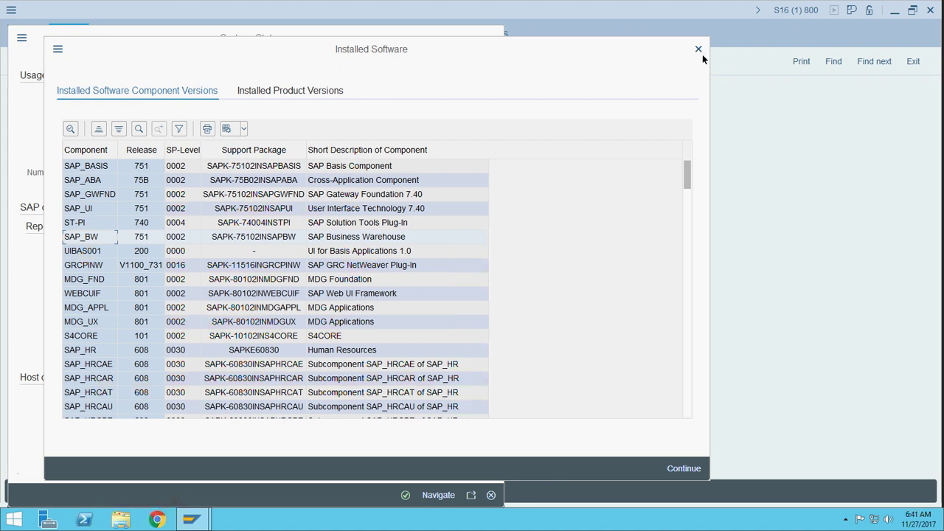
pyautogui.click(673, 465)
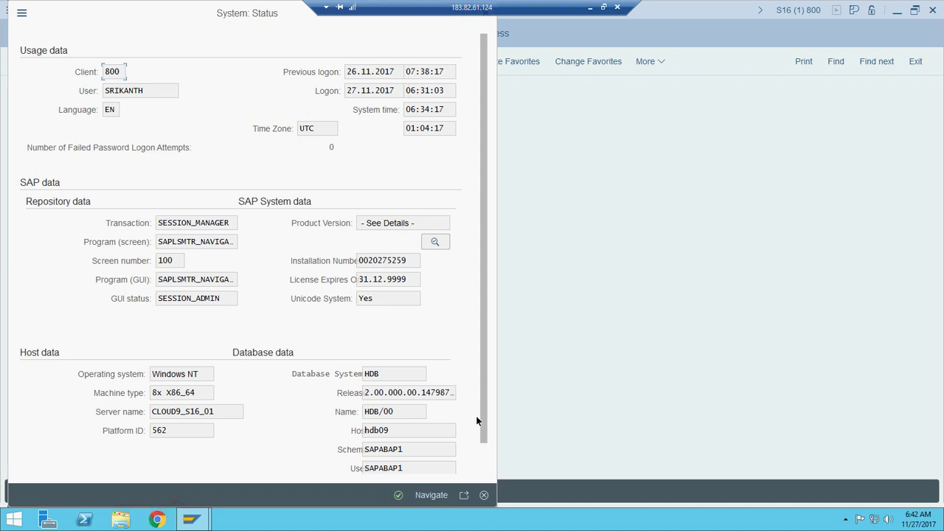
pyautogui.click(398, 495)
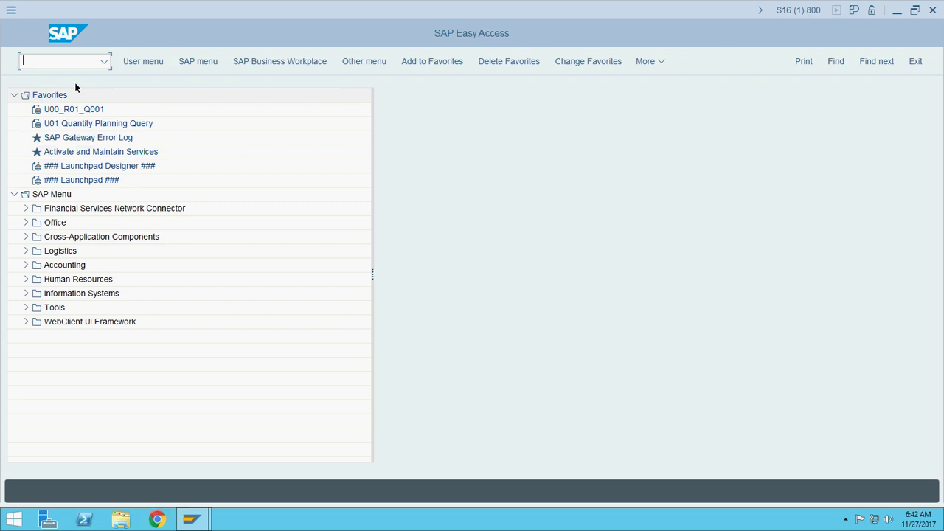
# Run transaction rsa1 to open the Data Warehousing Workbench, dismissing the information message
pyautogui.write('RS')
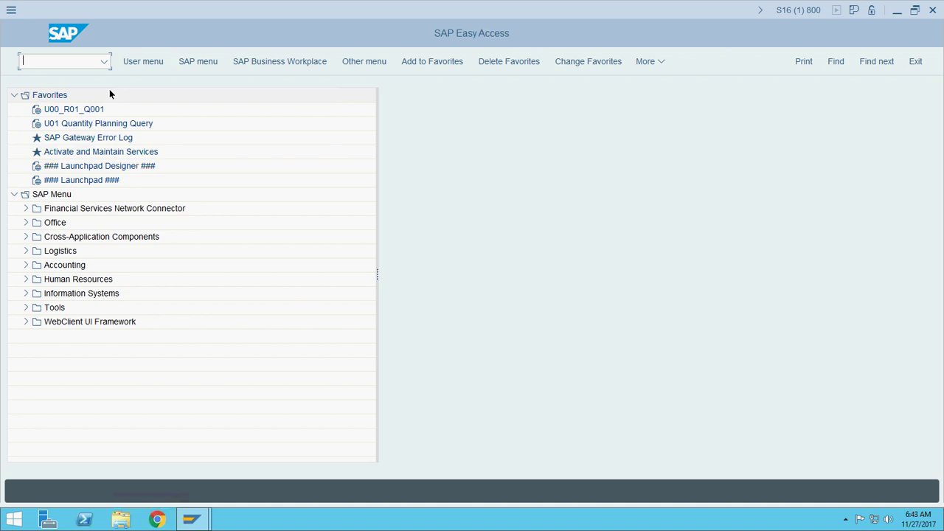
pyautogui.write('rsa1')
pyautogui.press('Return')
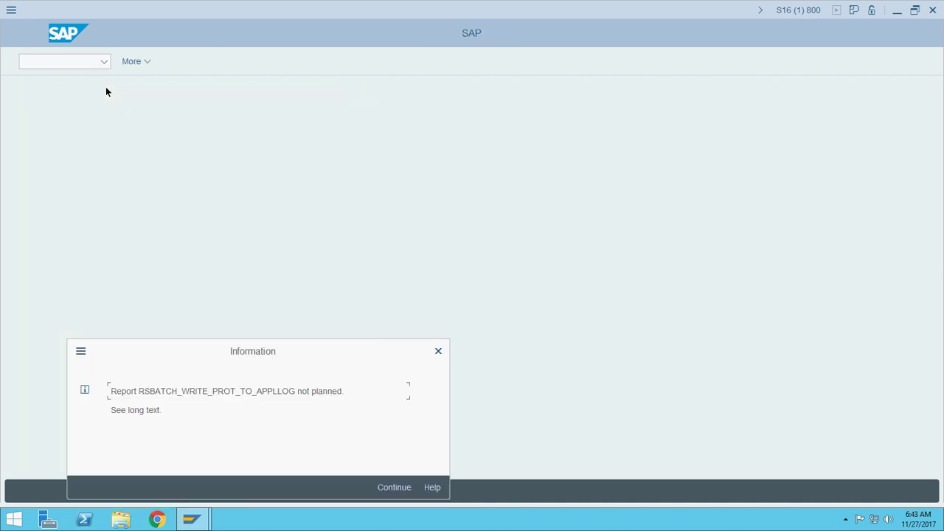
pyautogui.click(392, 487)
pyautogui.press('Return')
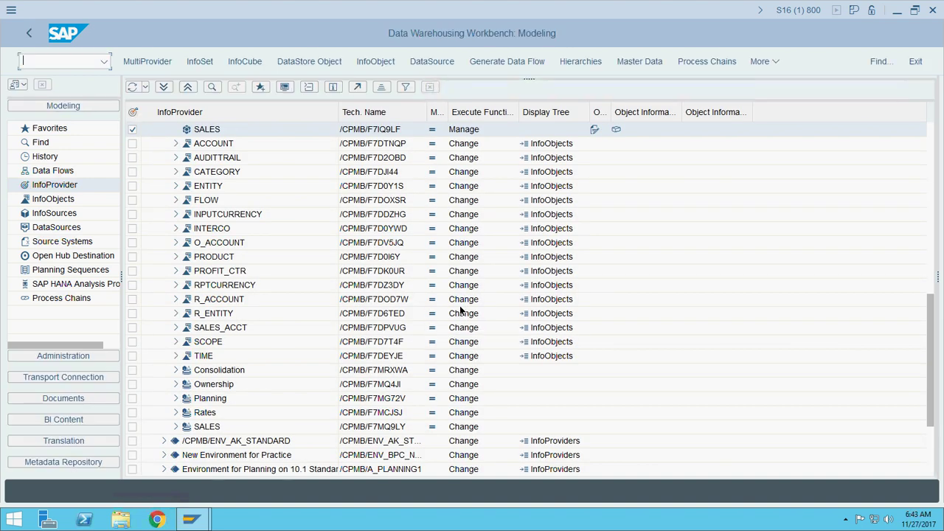
# Collapse the Business Planning and Consolidation InfoArea and look through the InfoAreas in the InfoProvider tree
pyautogui.moveTo(930, 347); pyautogui.dragTo(919, 134)
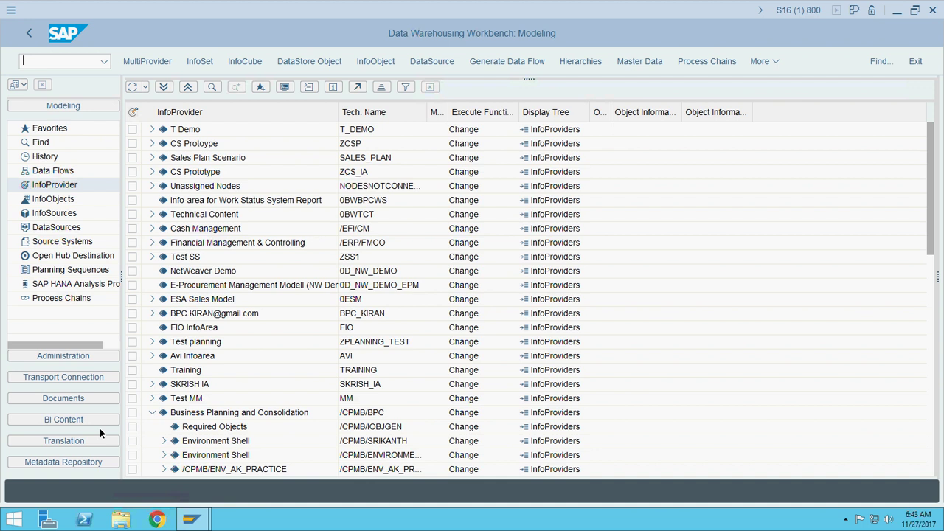
pyautogui.click(151, 413)
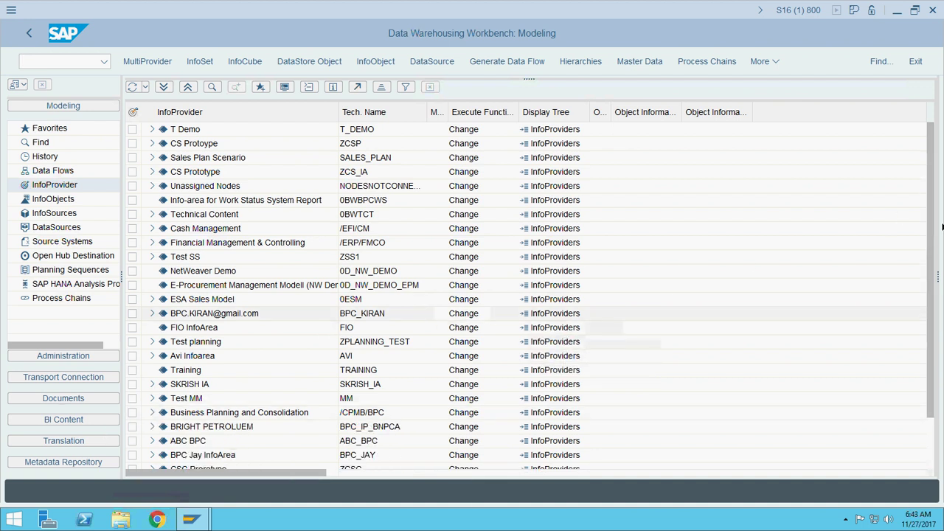
pyautogui.moveTo(931, 235); pyautogui.dragTo(929, 370)
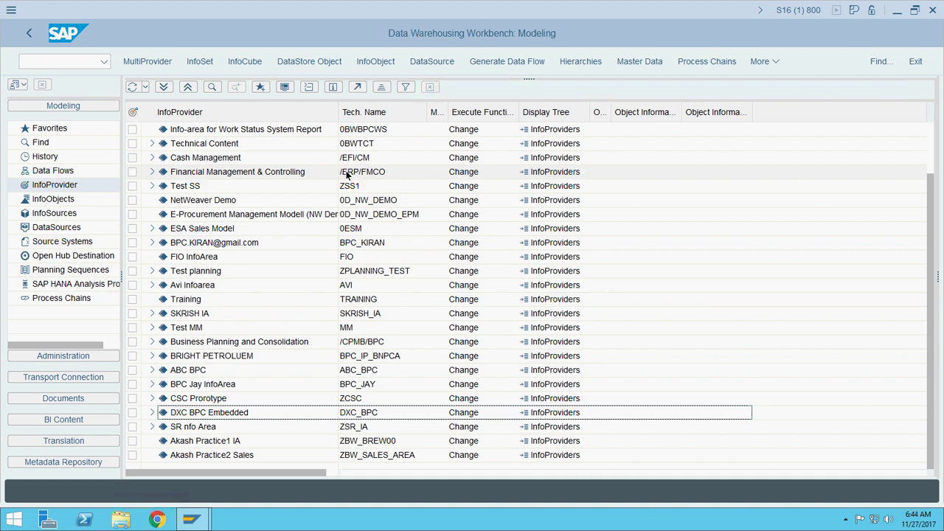
# Search the InfoProvider tree for /ERP/SFIN_V01 and bring up the available actions for that InfoCube
pyautogui.click(213, 87)
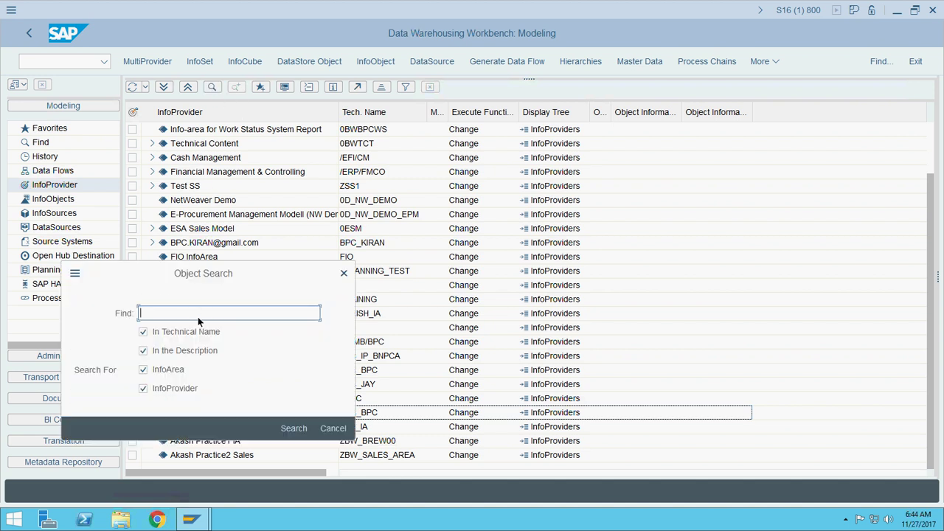
pyautogui.write('/ERP/SFIN_V01')
pyautogui.press('Return')
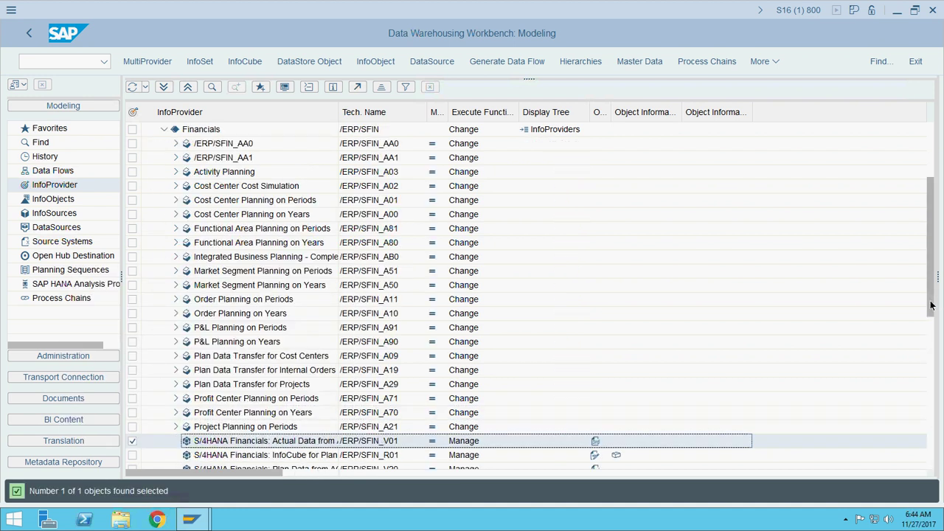
pyautogui.scroll(-2, 936, 318)
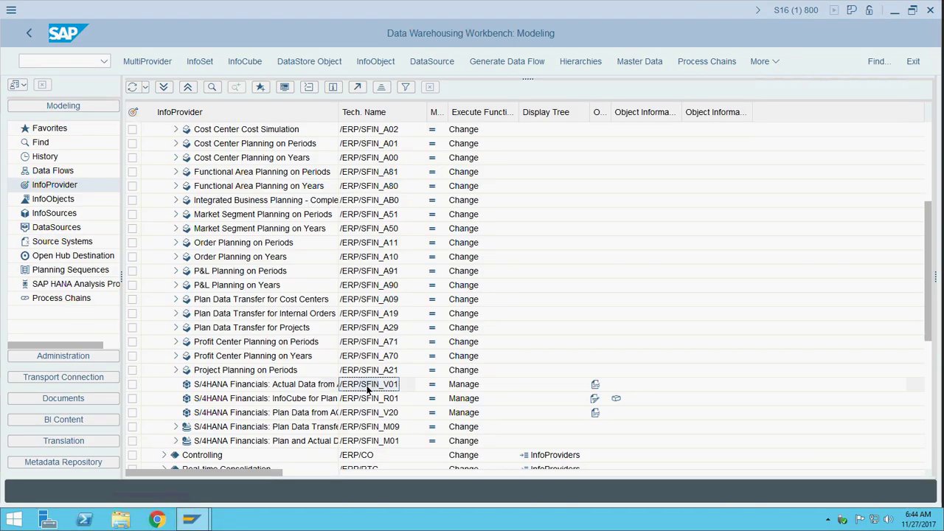
pyautogui.rightClick(368, 386)
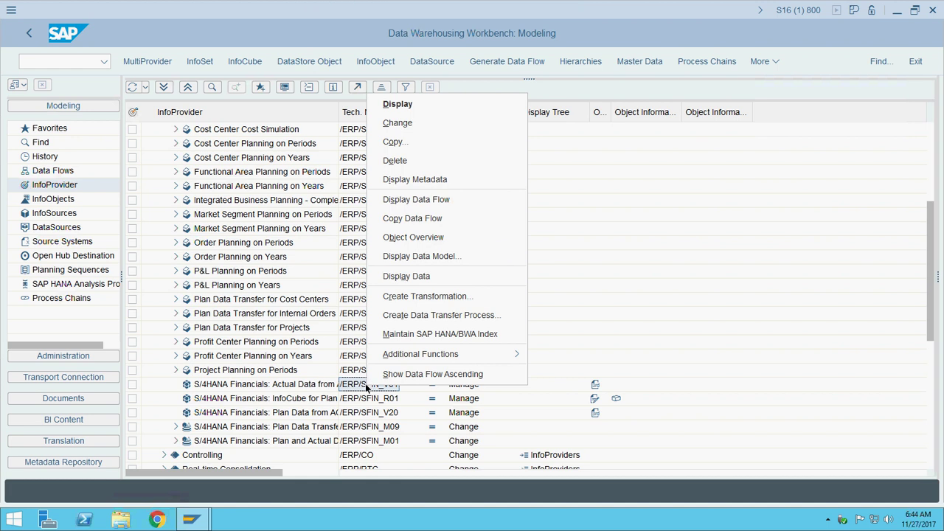
# Leave the remote session for the local desktop and connect the computer to the Airtel Wi-Fi network
pyautogui.click(592, 6)
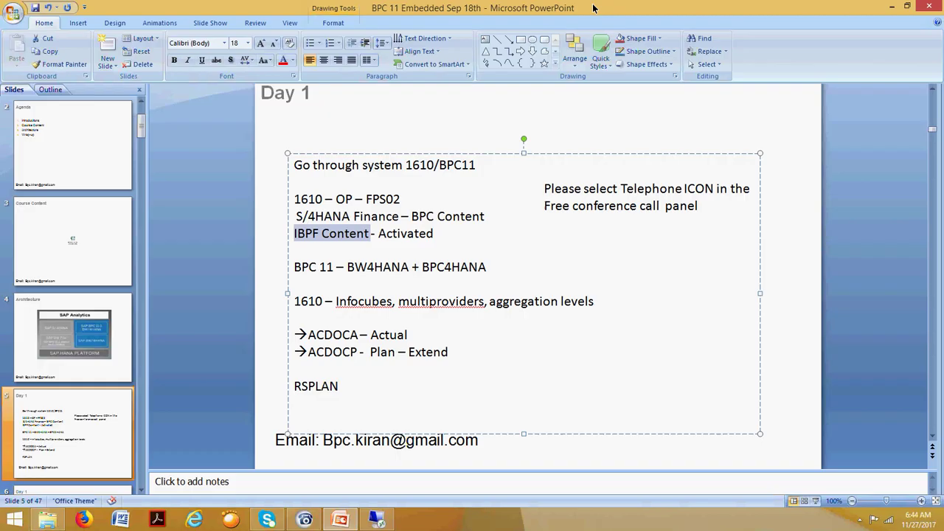
pyautogui.click(889, 520)
pyautogui.click(817, 243)
pyautogui.click(886, 309)
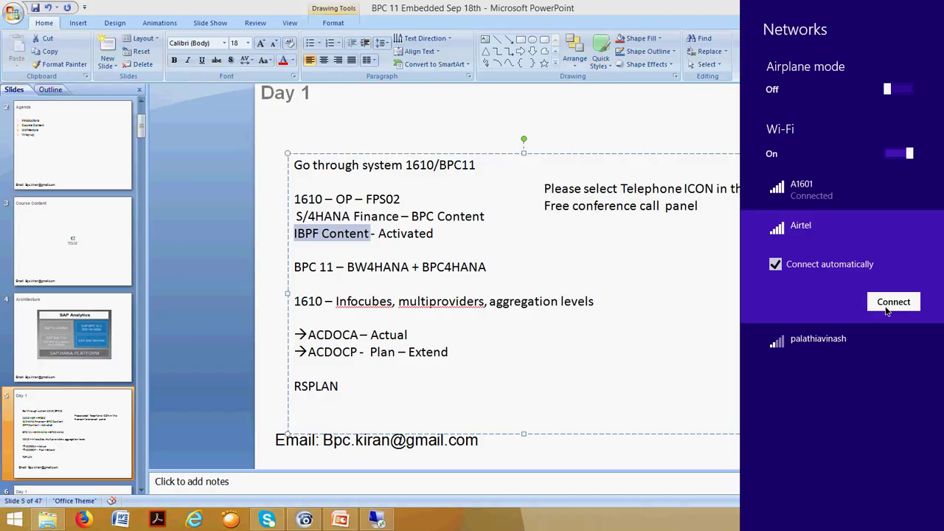
pyautogui.click(888, 310)
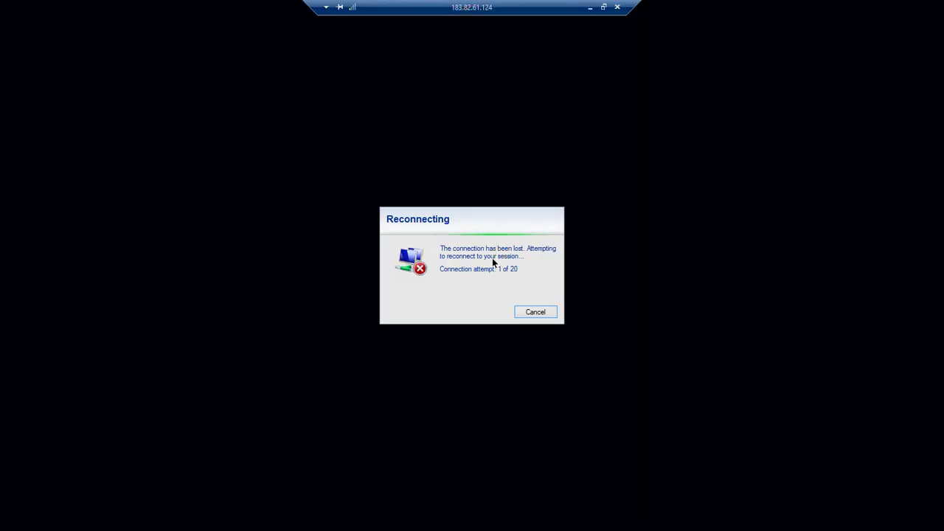
# Cancel the automatic reconnection and log on to the remote computer again with the account password, accepting its untrusted certificate
pyautogui.click(532, 318)
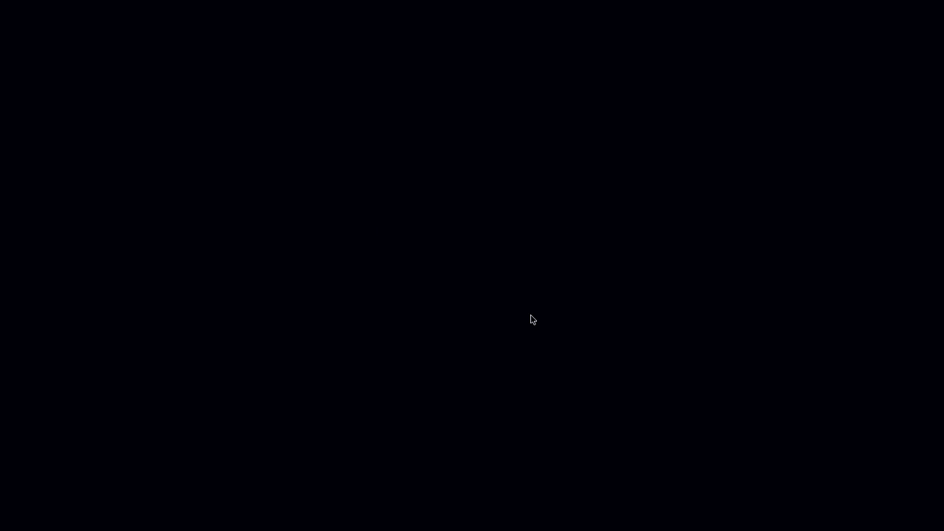
pyautogui.press('super+r')
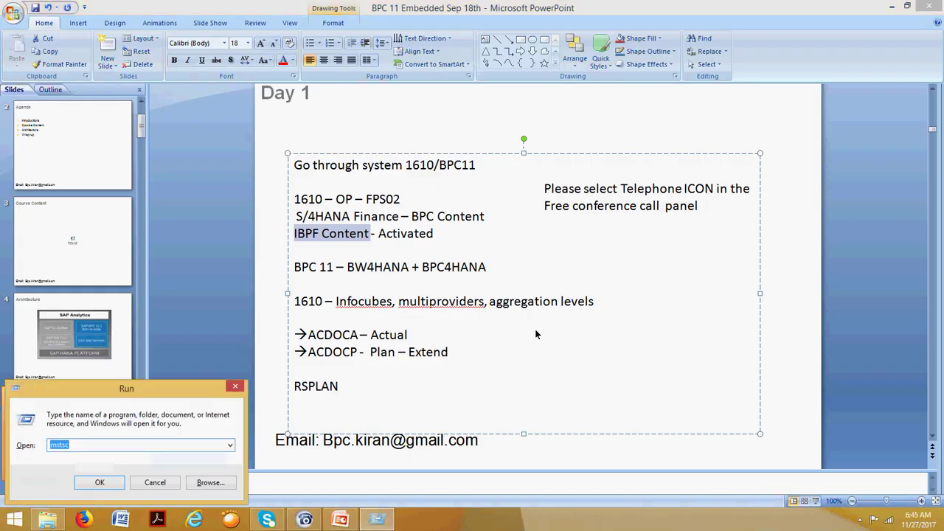
pyautogui.press('Return')
pyautogui.click(517, 225)
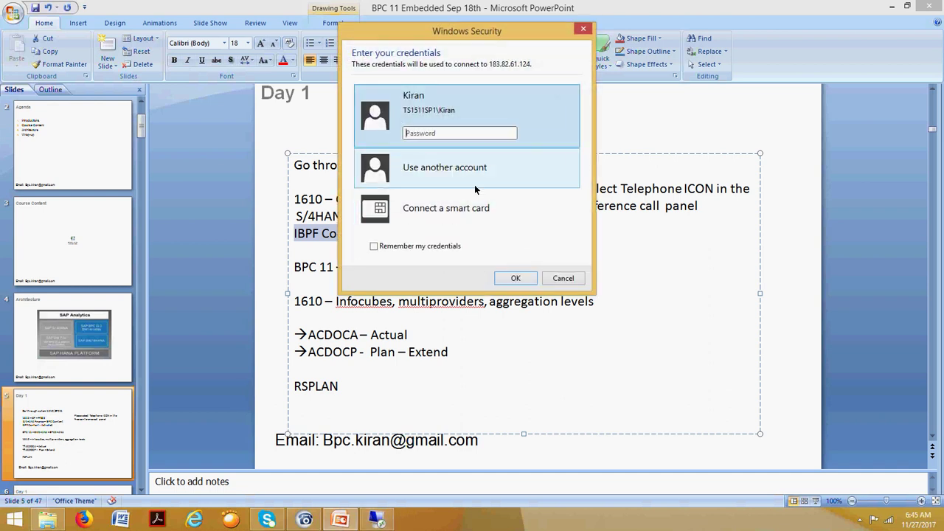
pyautogui.write('••••••••••')
pyautogui.press('Return')
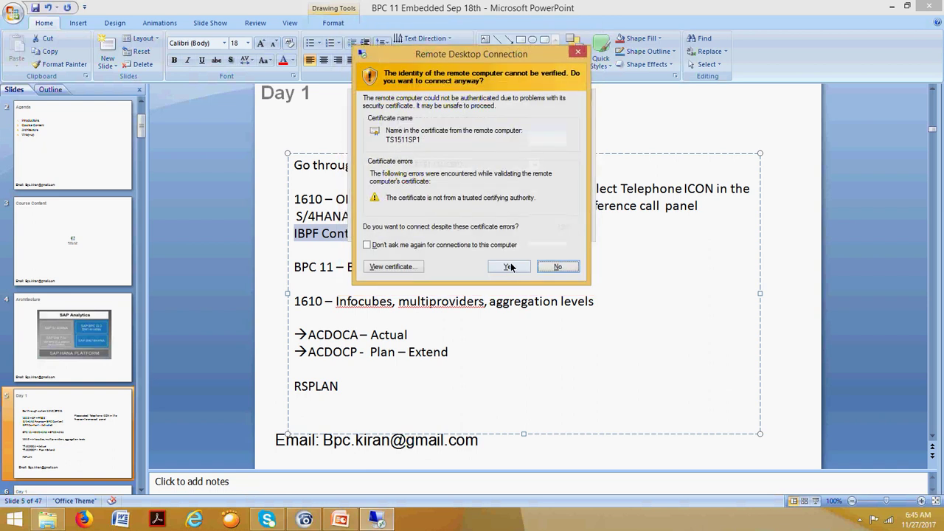
pyautogui.click(510, 266)
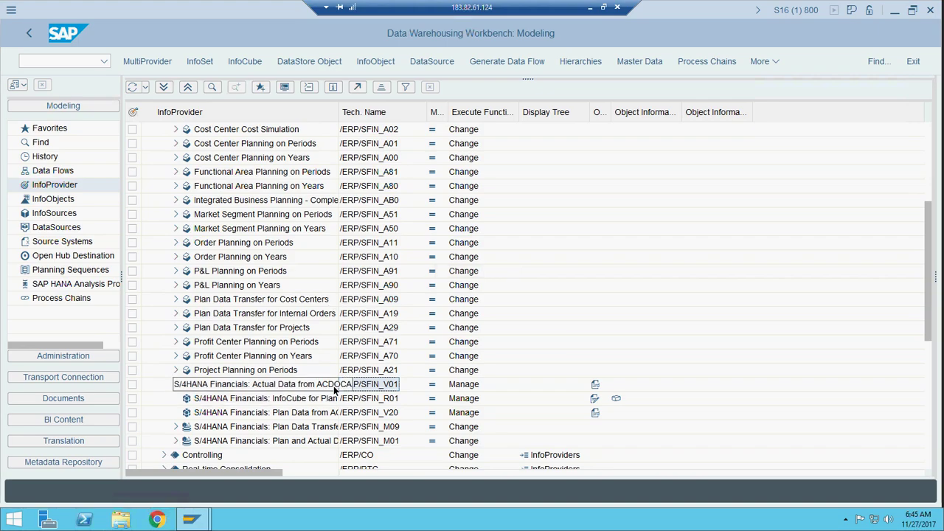
# Display the /ERP/SFIN_V01 InfoCube definition and expand its Organizational Units dimension
pyautogui.rightClick(373, 383)
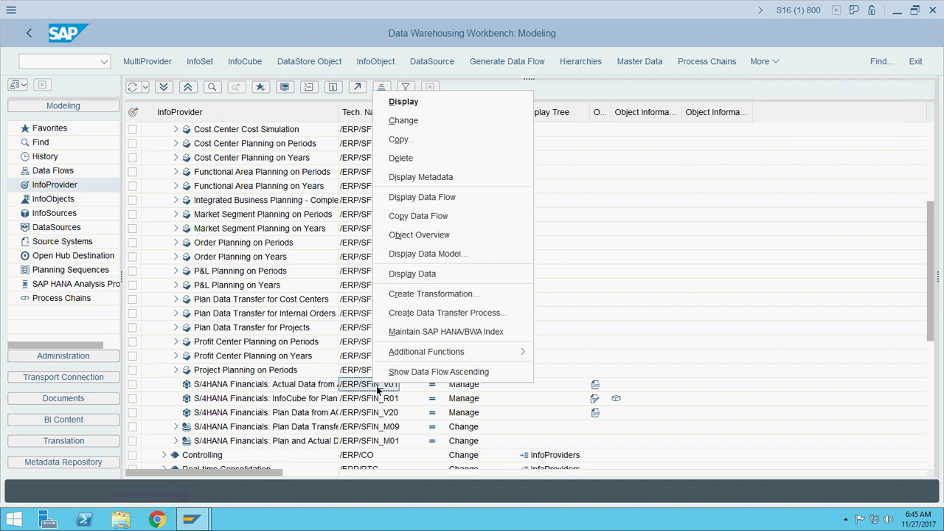
pyautogui.click(402, 101)
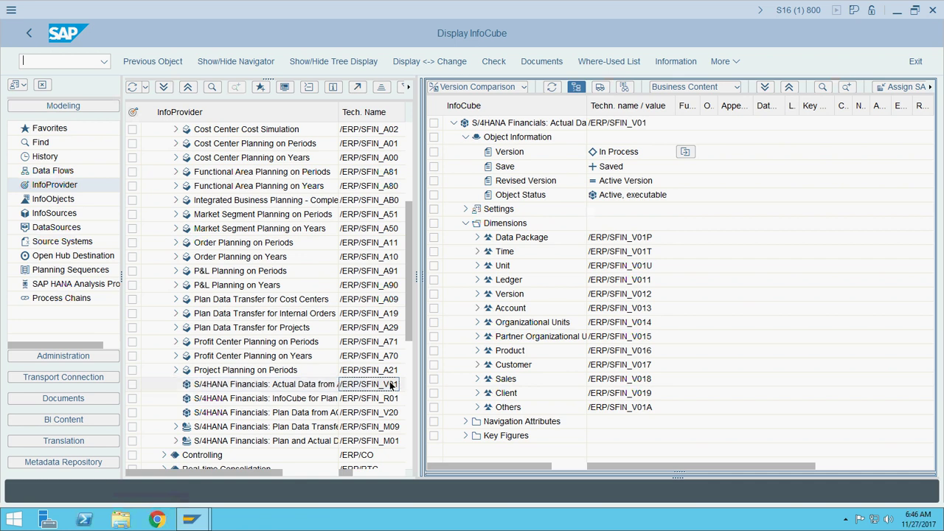
pyautogui.click(477, 323)
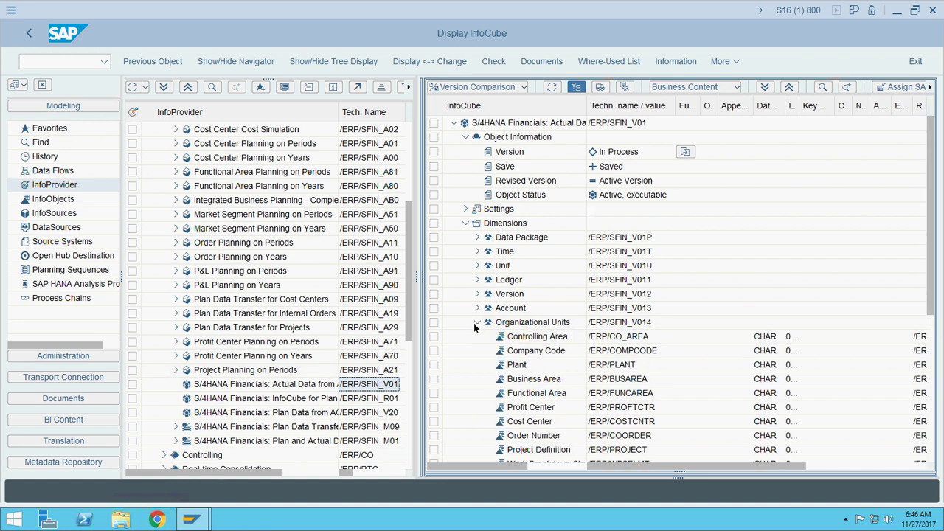
# Display the InfoObject maintenance for Company Code (/ERP/COMPCODE) and examine its master data read access settings
pyautogui.click(647, 349)
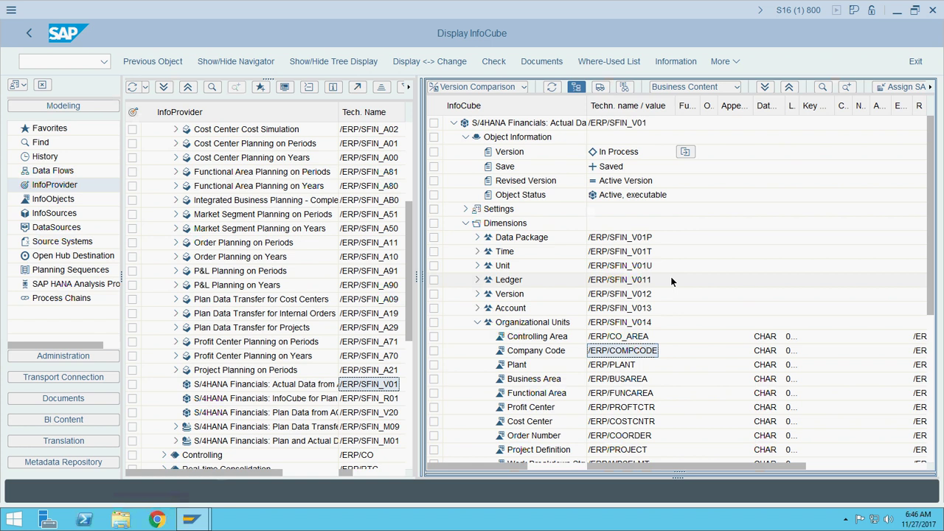
pyautogui.rightClick(641, 356)
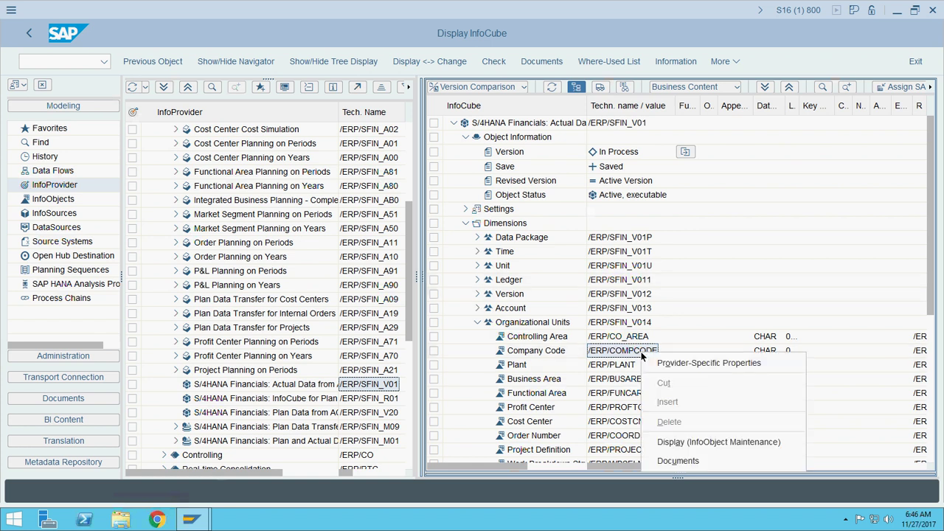
pyautogui.click(675, 443)
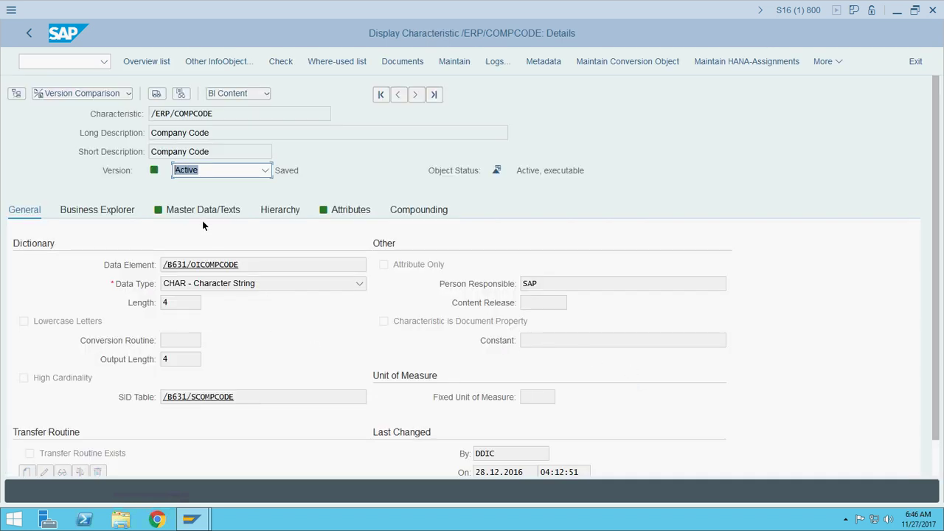
pyautogui.click(203, 212)
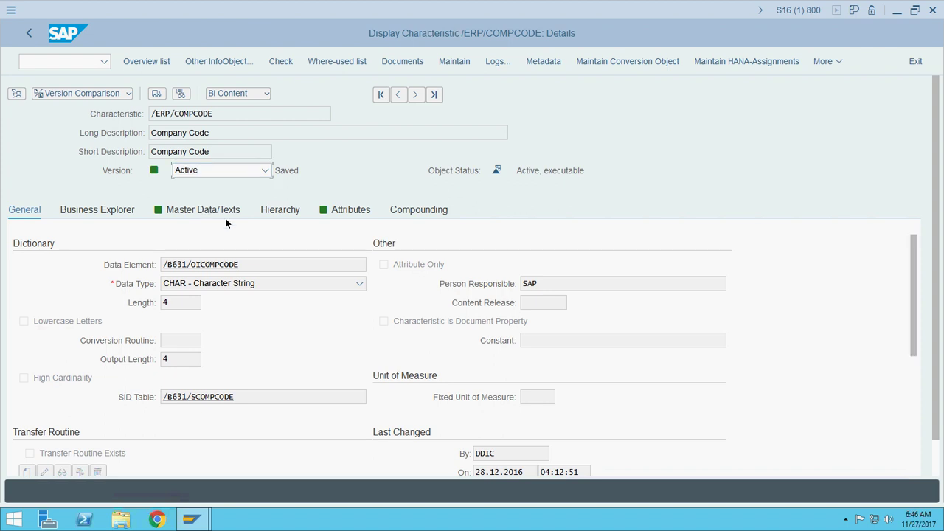
pyautogui.click(912, 418)
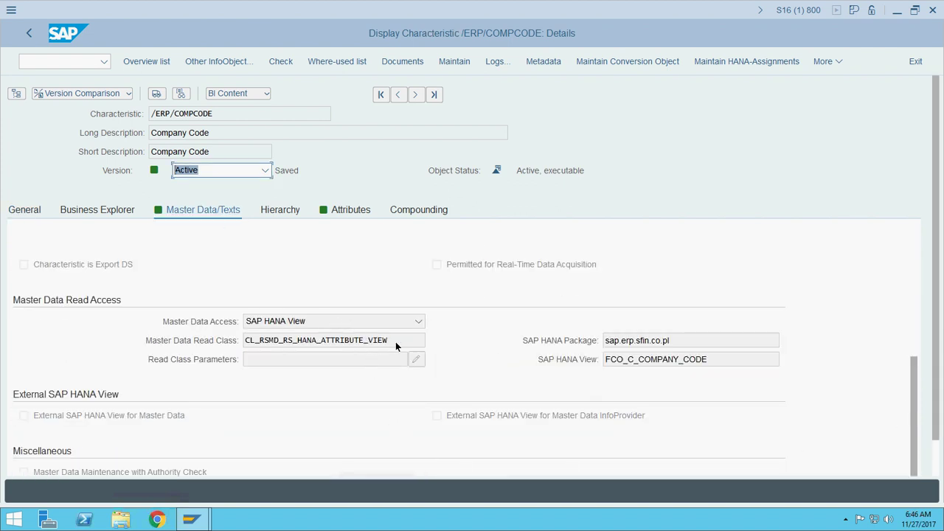
# Highlight the FCO_C_COMPANY_CODE view and /ERP/COMPCODE name, and open SAP HANA Studio in the BW Modeling perspective
pyautogui.moveTo(710, 361); pyautogui.dragTo(590, 358)
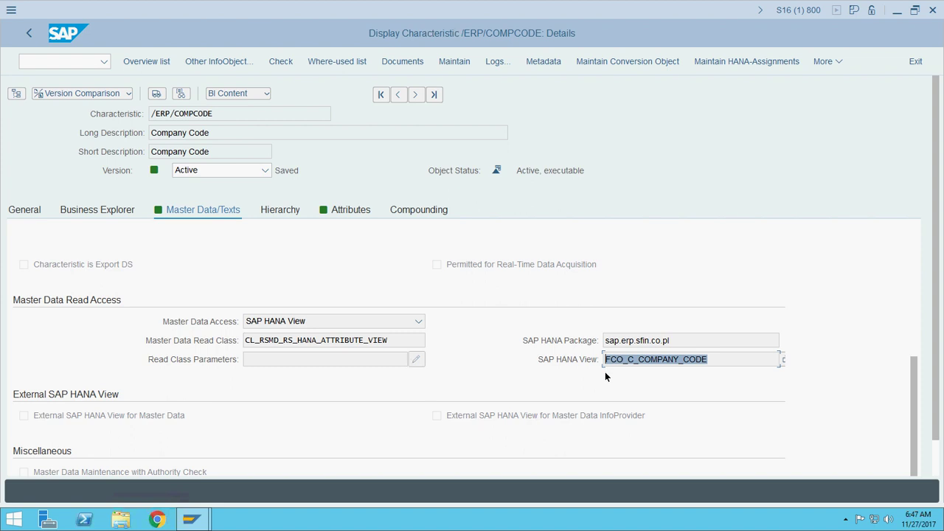
pyautogui.moveTo(216, 114); pyautogui.dragTo(137, 114)
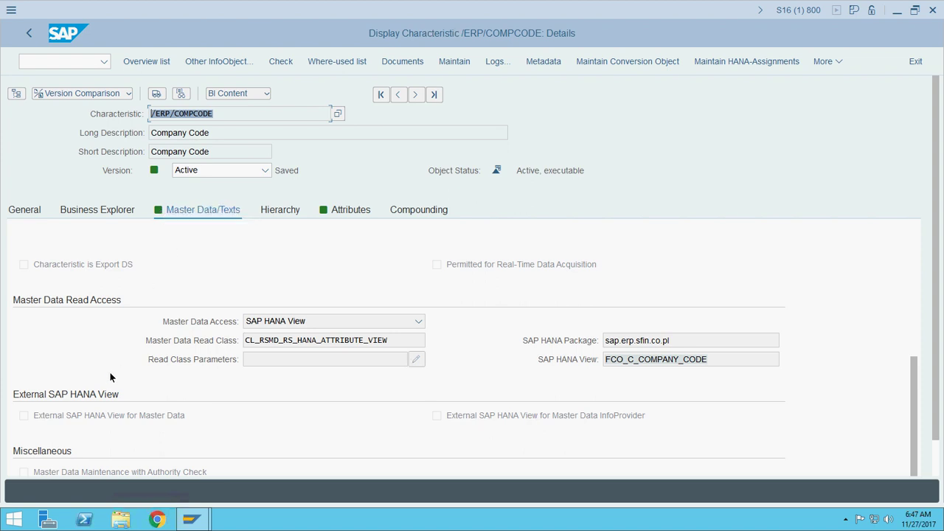
pyautogui.click(13, 519)
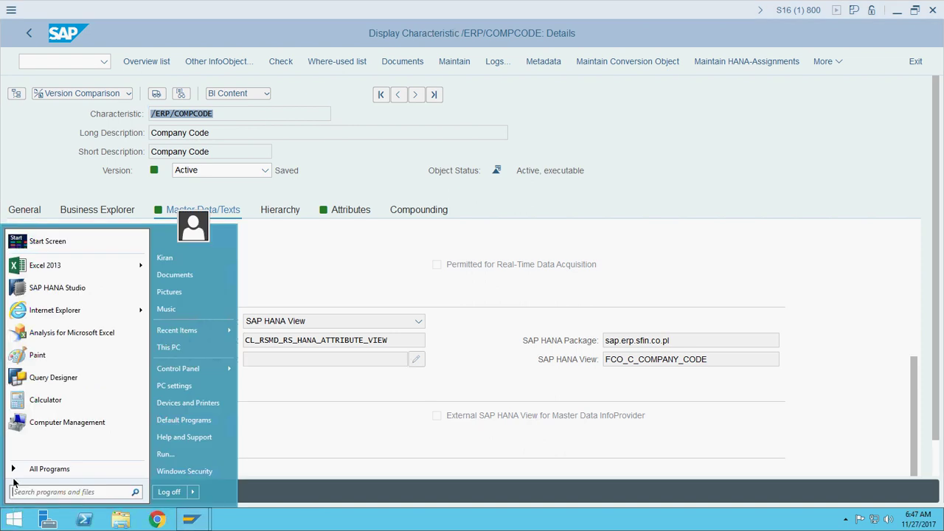
pyautogui.click(53, 286)
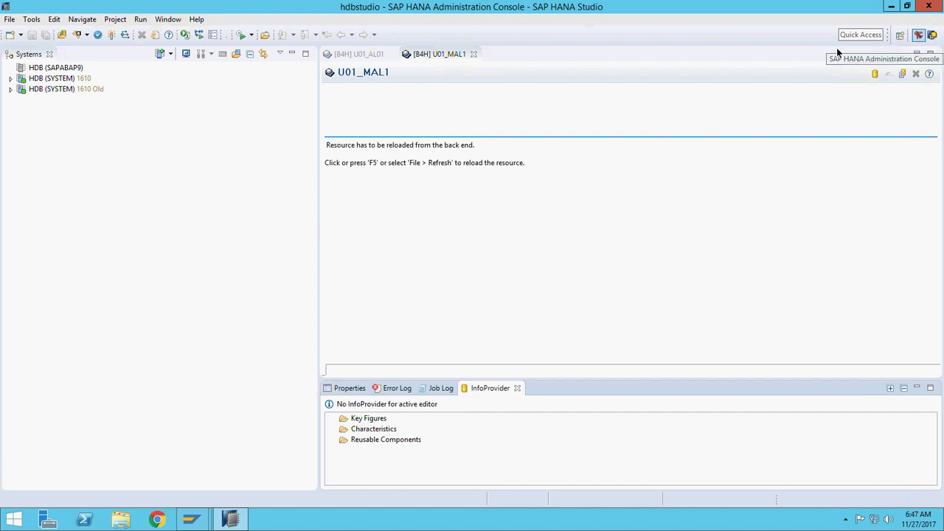
pyautogui.click(932, 36)
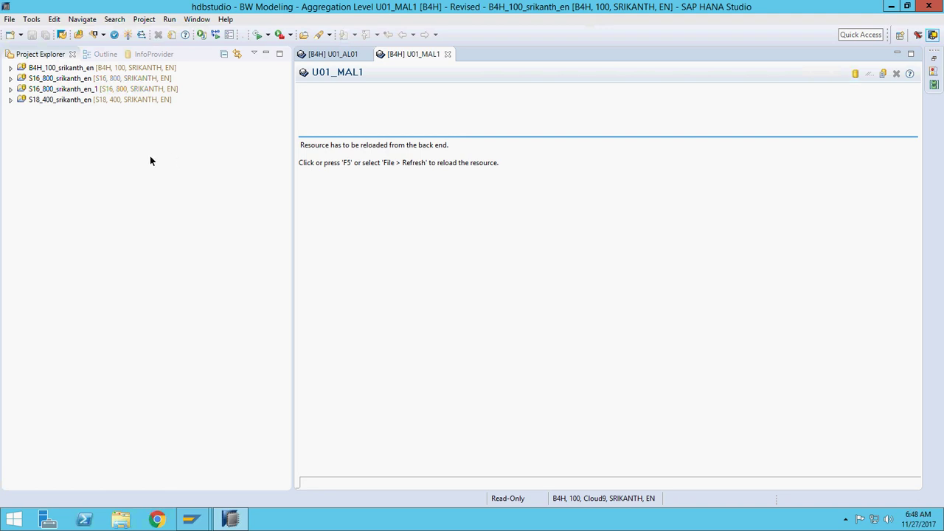
# Log on to the first S16 client 800 BW project with the account password and expand its BW Repository
pyautogui.click(11, 79)
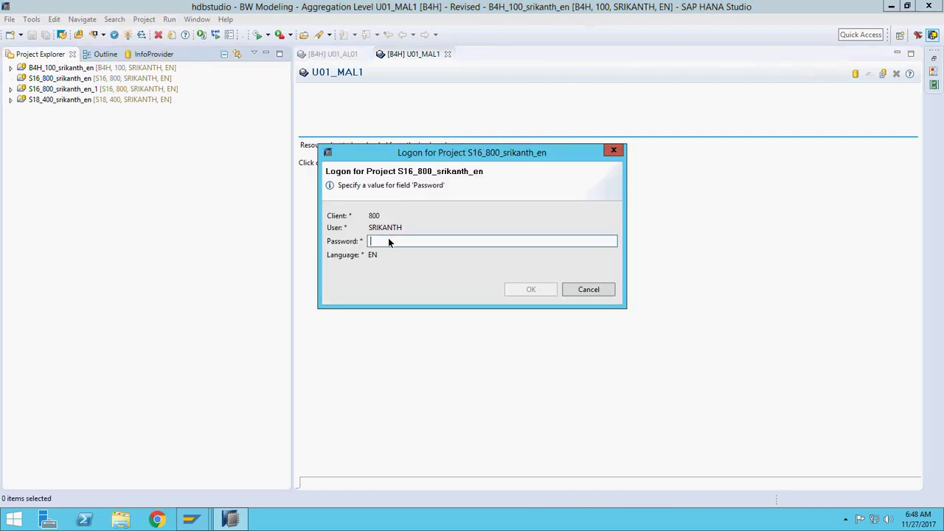
pyautogui.write('*******')
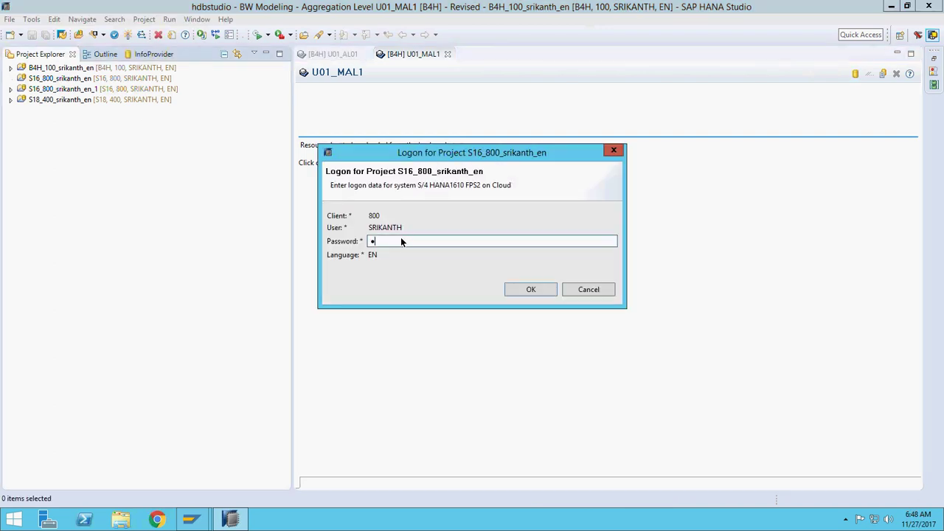
pyautogui.write('*')
pyautogui.click(539, 290)
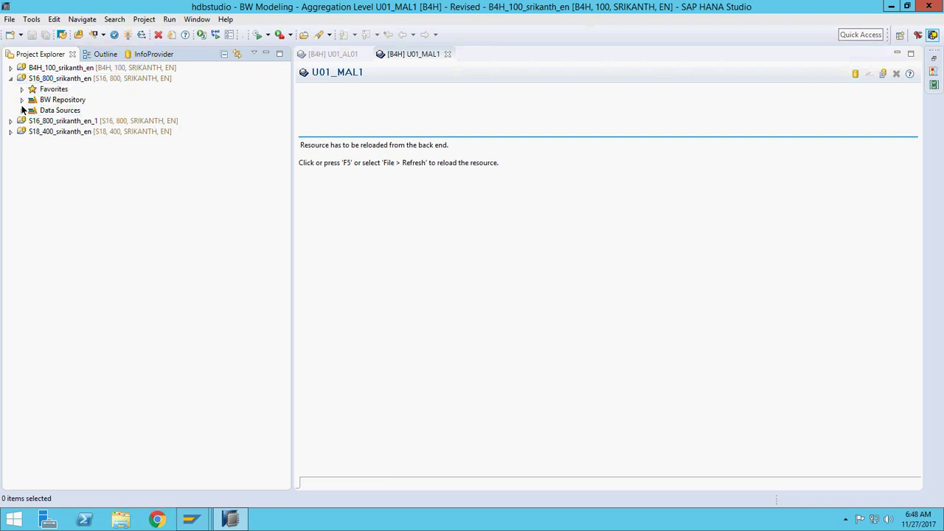
pyautogui.click(21, 101)
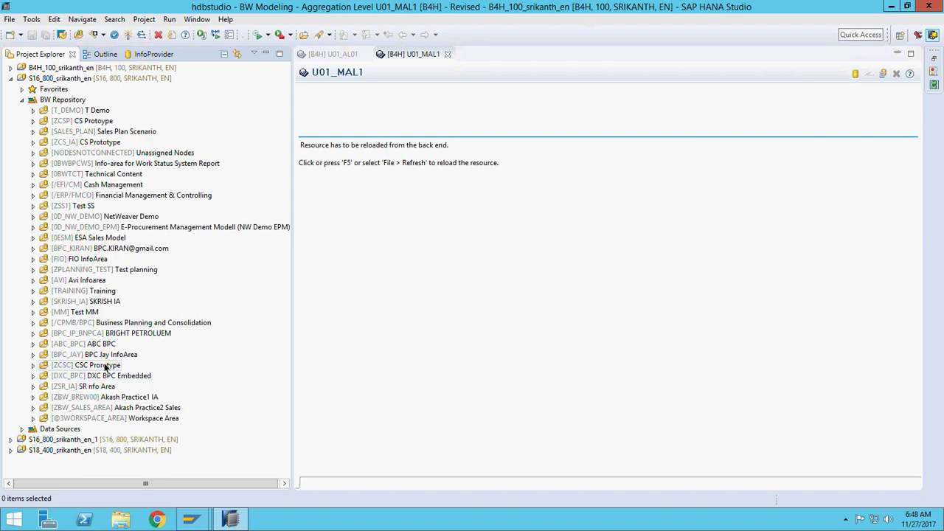
# Find the Company Code InfoObject by searching the project for /ERP/COMP, open it, and close the U01_MAL1 and U01_AL01 editors
pyautogui.click(83, 79)
pyautogui.rightClick(83, 81)
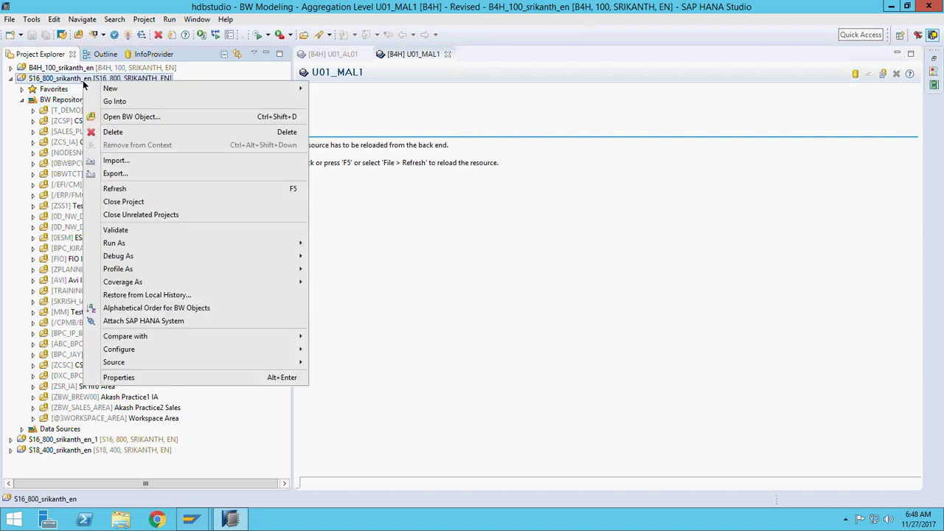
pyautogui.click(122, 116)
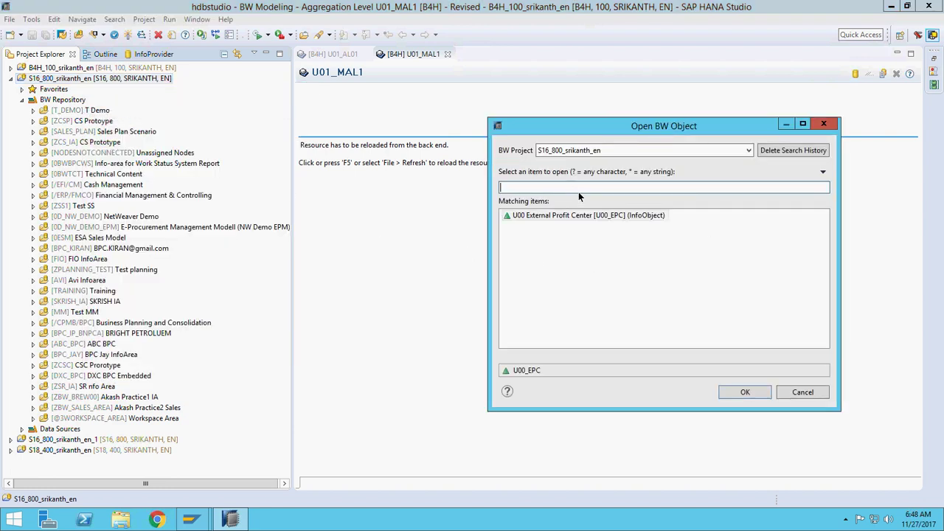
pyautogui.write('/')
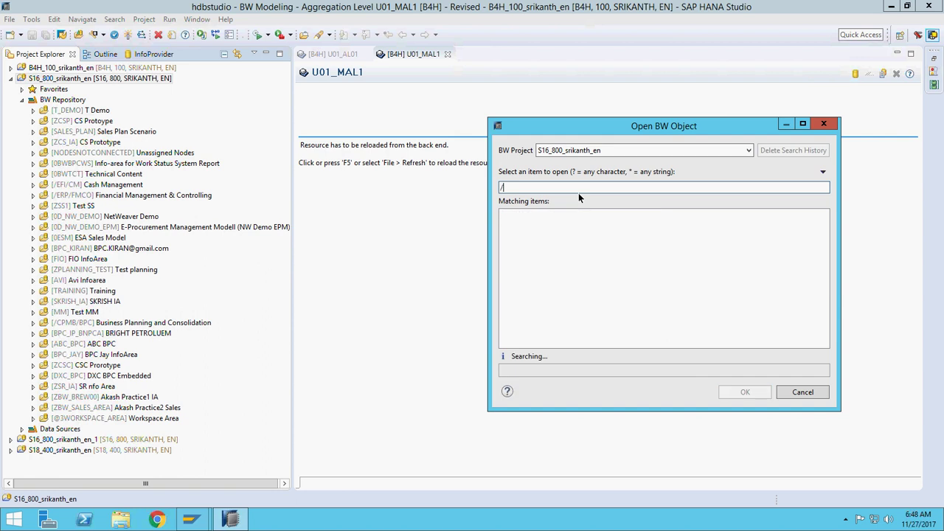
pyautogui.write('ERP/COMP')
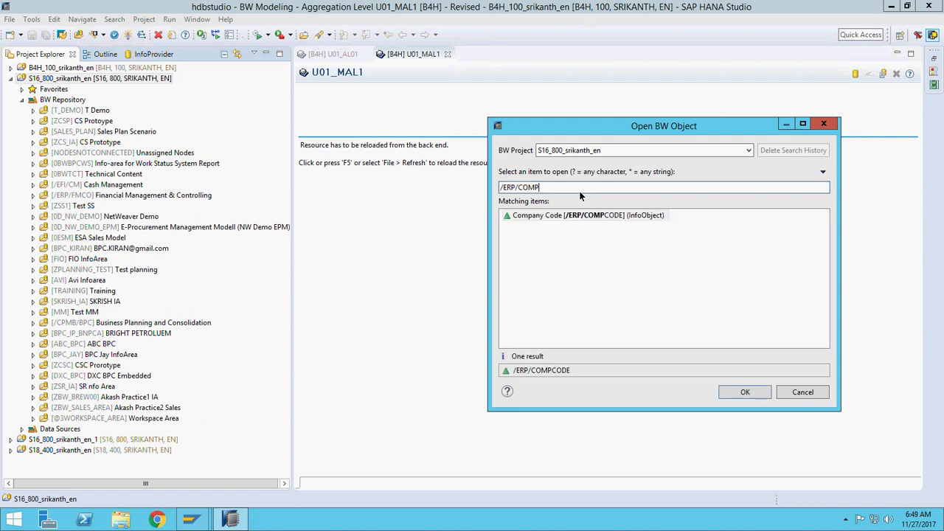
pyautogui.doubleClick(581, 216)
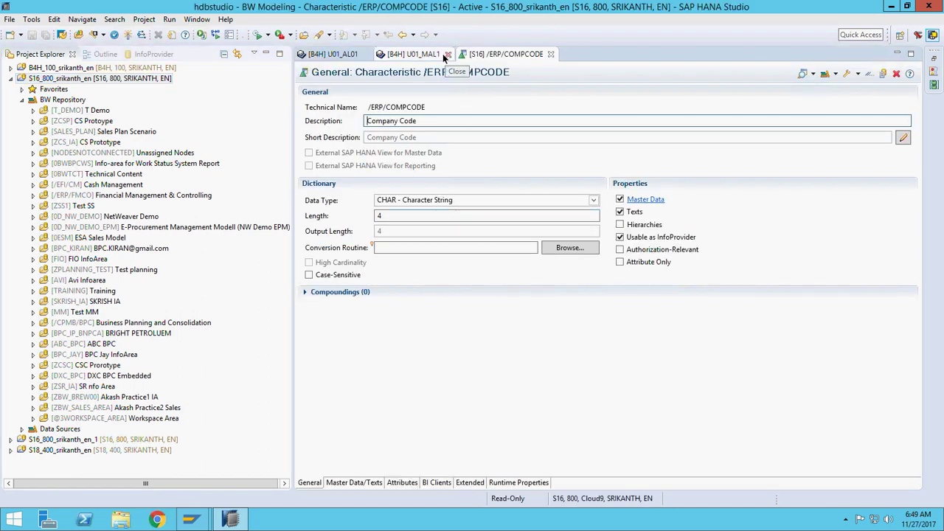
pyautogui.click(447, 54)
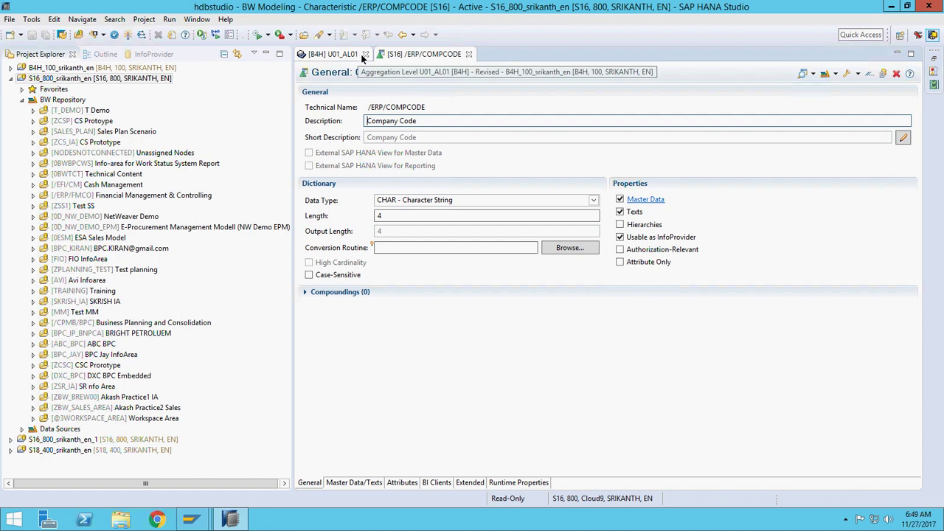
pyautogui.click(365, 54)
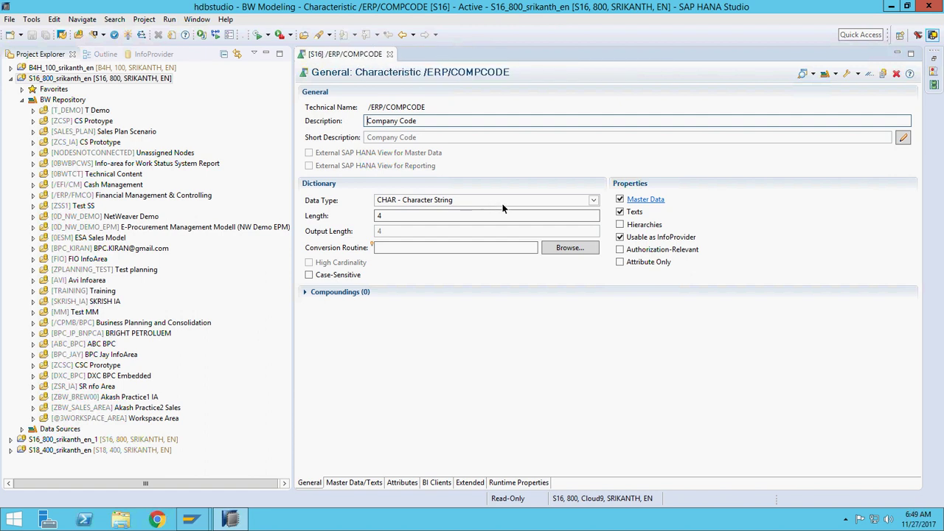
# Examine the SAP HANA view assigned in Company Code's master data read access properties, leaving them unedited
pyautogui.click(356, 482)
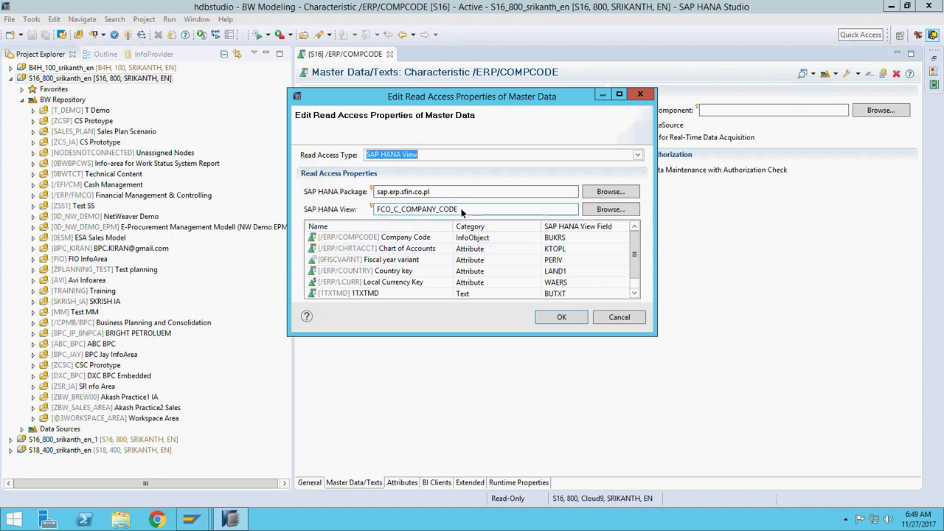
pyautogui.moveTo(462, 212); pyautogui.dragTo(390, 209)
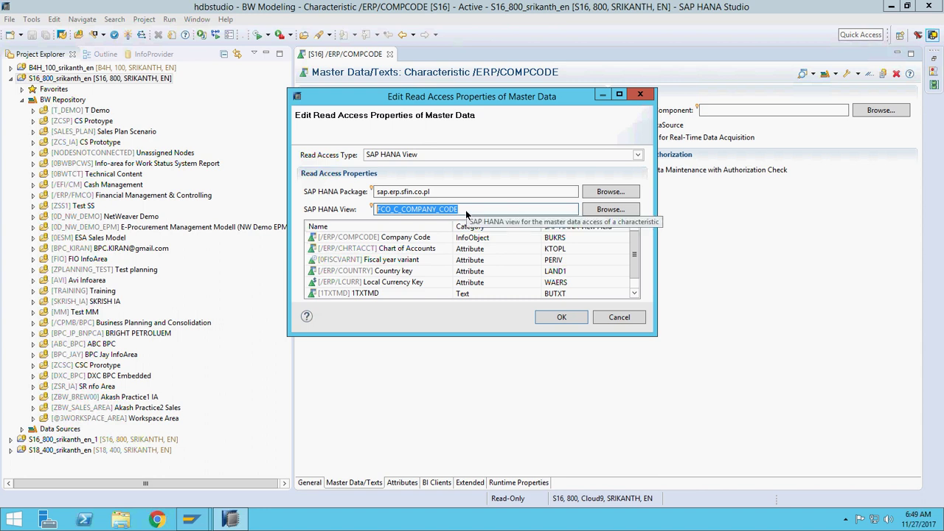
pyautogui.click(613, 316)
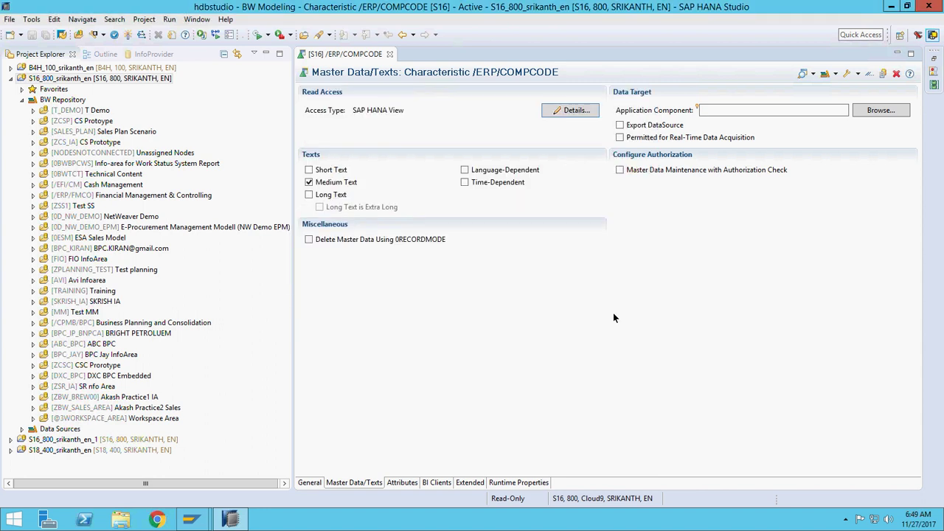
# Switch to the Administration Console perspective and expand the HDB (SYSTEM) 1610 content down to the sap.erp.sfin package
pyautogui.click(919, 36)
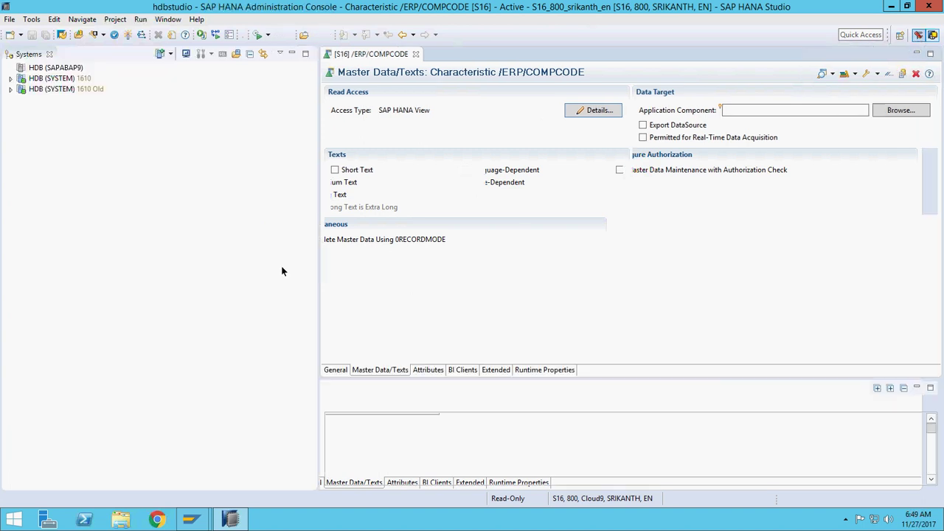
pyautogui.click(11, 79)
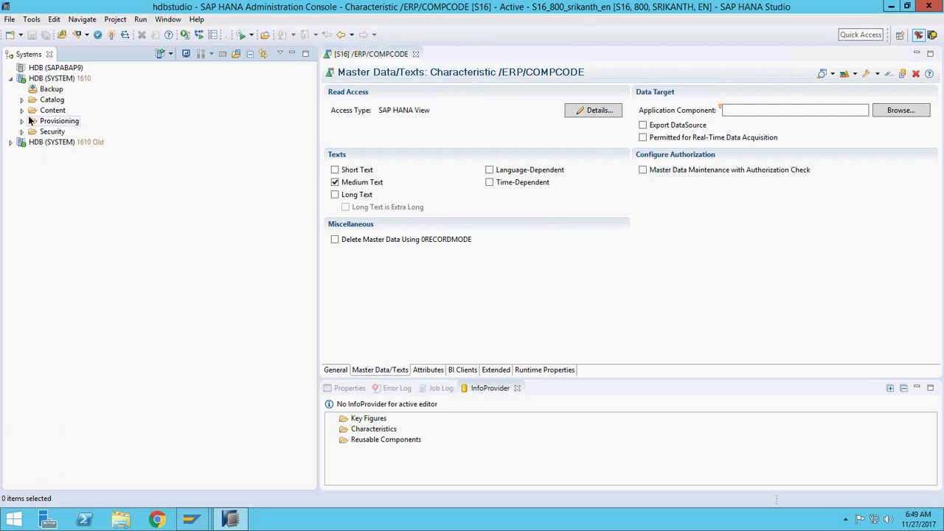
pyautogui.click(22, 111)
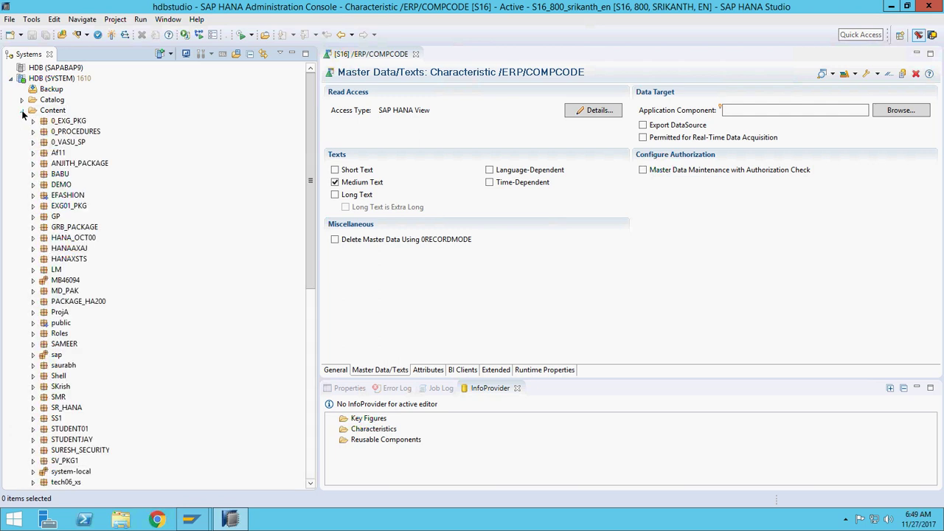
pyautogui.click(33, 355)
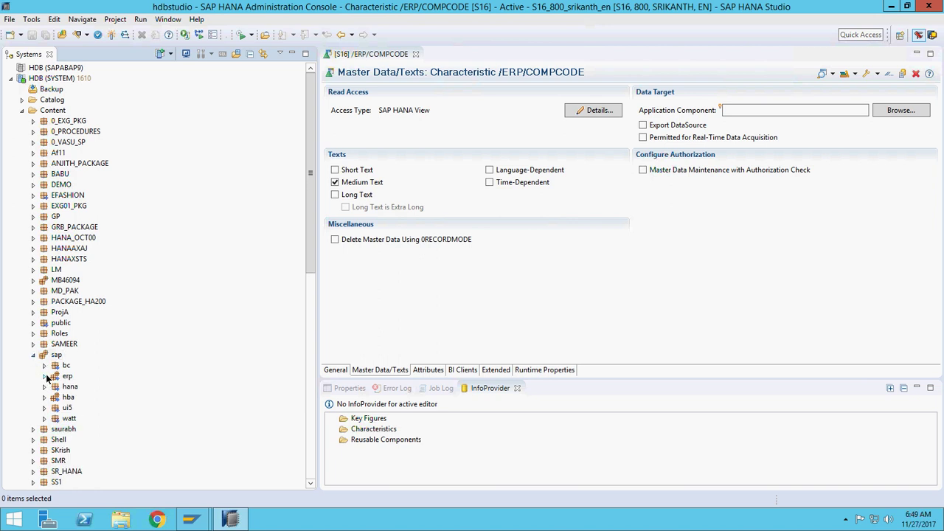
pyautogui.click(45, 377)
pyautogui.scroll(-3, 127, 303)
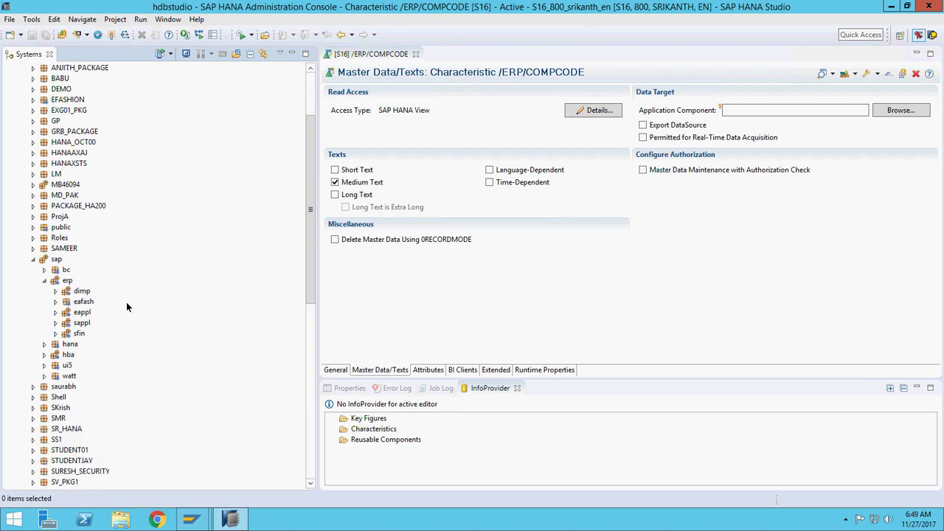
pyautogui.click(56, 334)
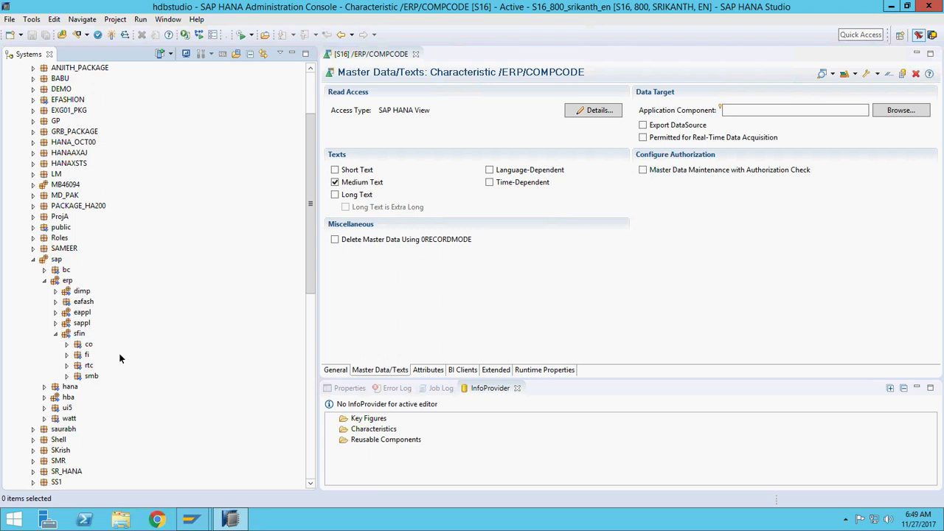
# Expand the calculation views of the co.pl package and select FCO_C_COMPANY_CODE
pyautogui.click(66, 345)
pyautogui.click(78, 366)
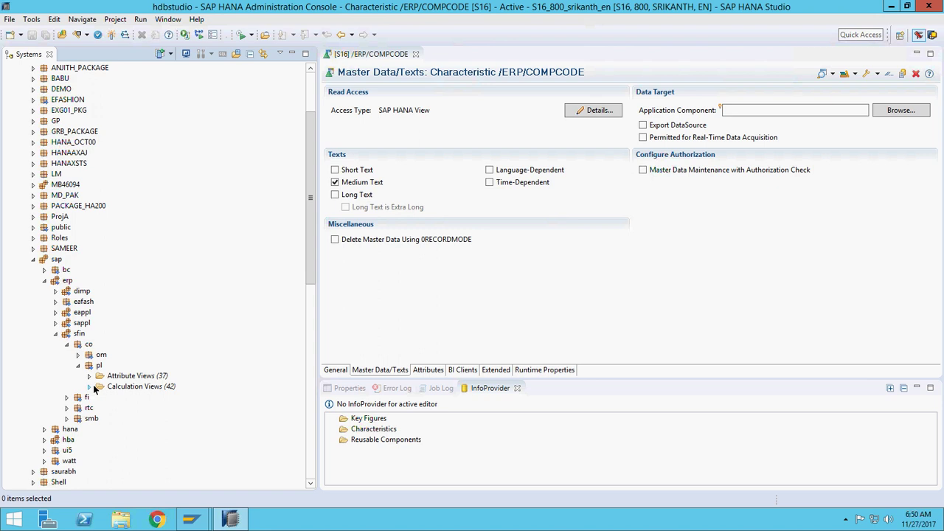
pyautogui.click(89, 385)
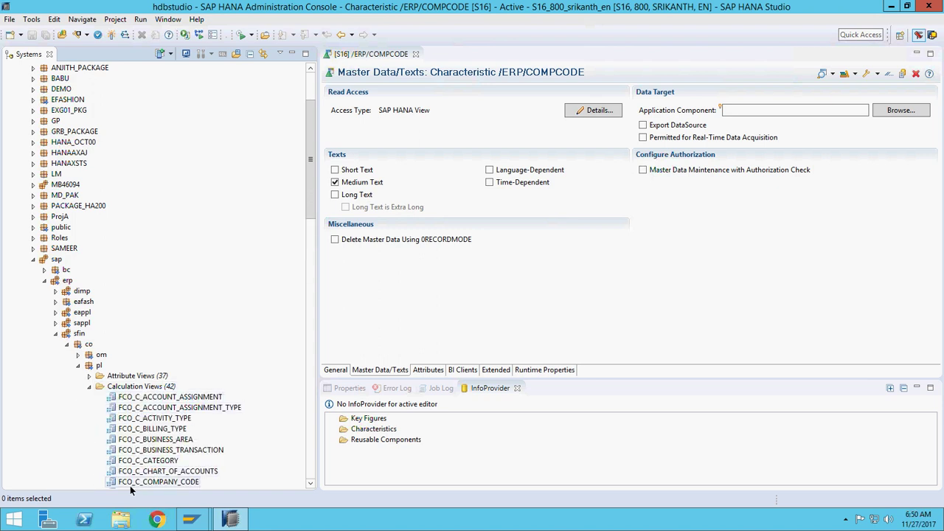
pyautogui.click(167, 483)
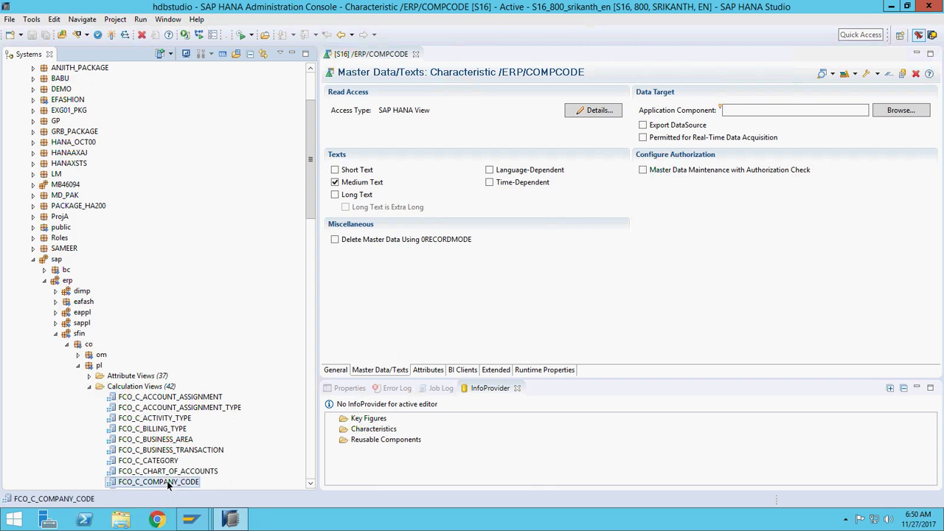
pyautogui.rightClick(165, 481)
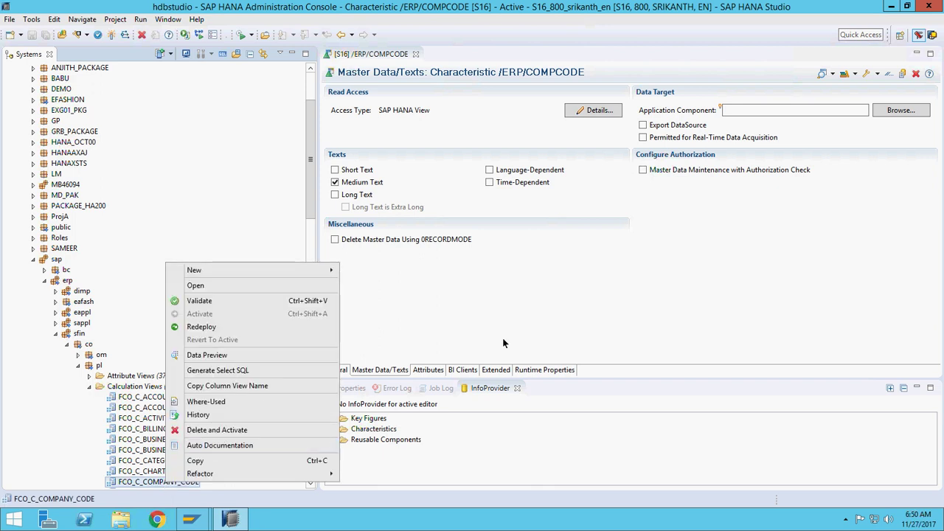
pyautogui.click(527, 328)
pyautogui.click(528, 327)
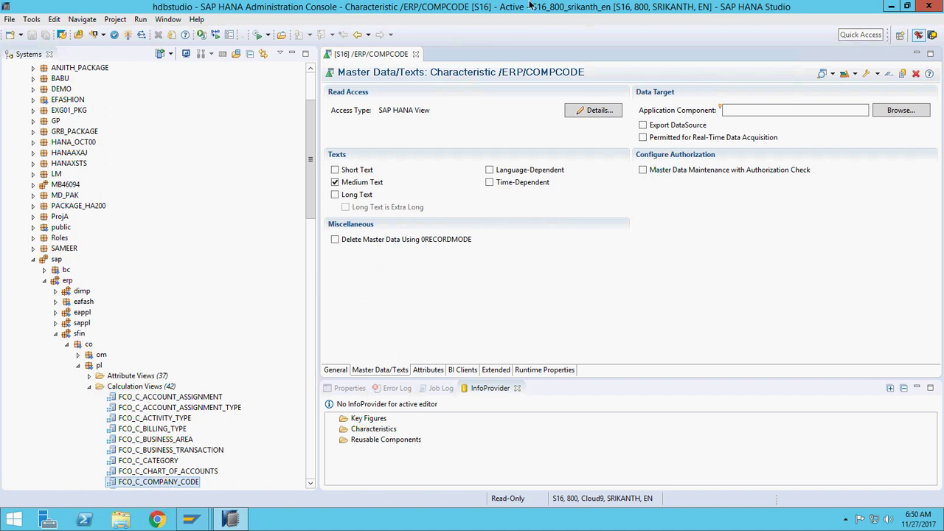
# Switch to the local PowerPoint presentation and highlight "– BPC Content" in the S/4HANA Finance line of the Day 1 slide
pyautogui.moveTo(530, 3)
pyautogui.click(588, 11)
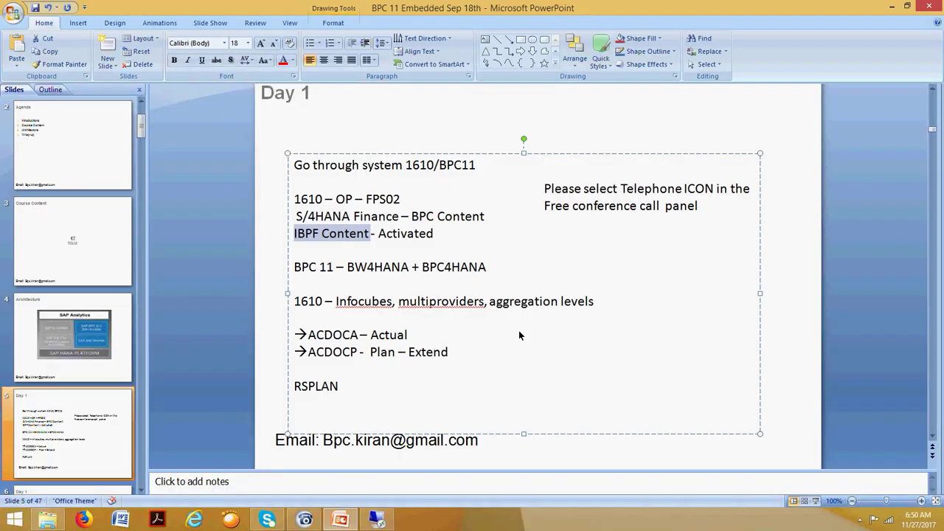
pyautogui.click(479, 446)
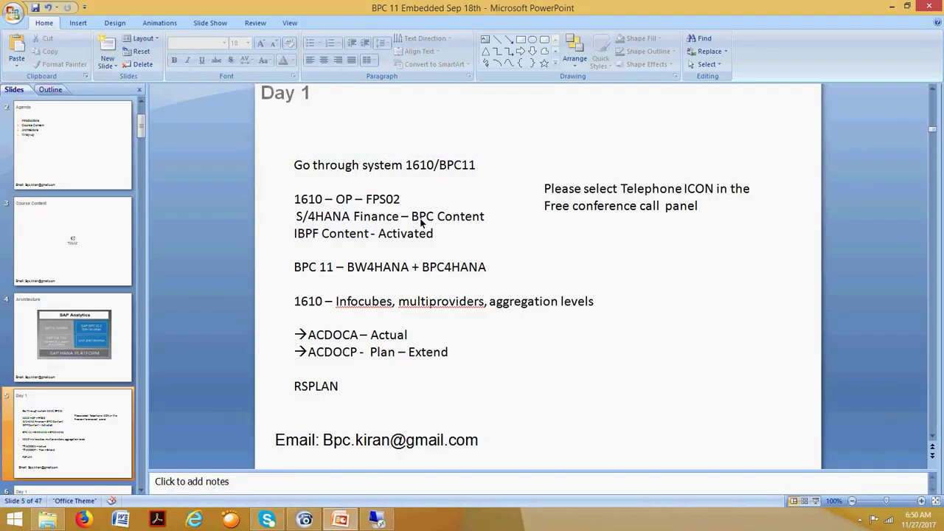
pyautogui.moveTo(402, 219); pyautogui.dragTo(487, 218)
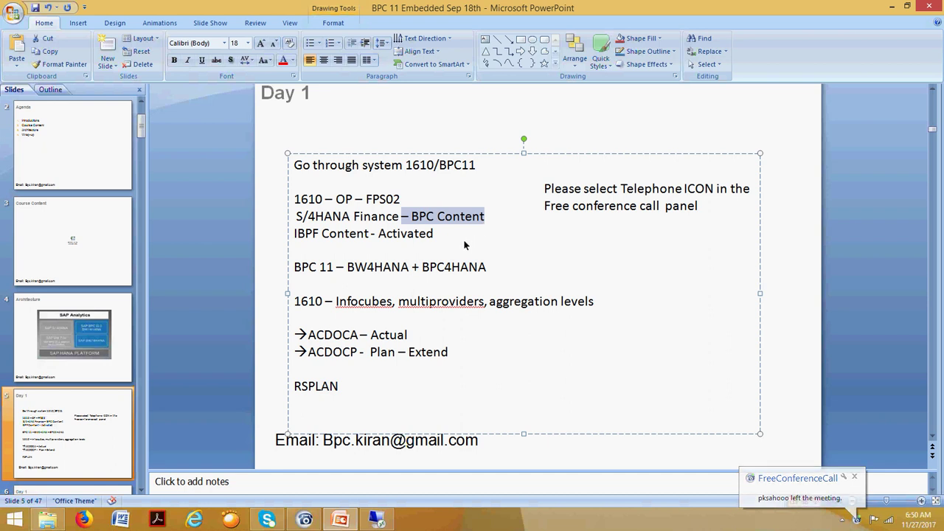
# Switch to the remote desktop, launch Analysis for Microsoft Excel, and start opening a workbook from the SAP NetWeaver platform
pyautogui.click(377, 521)
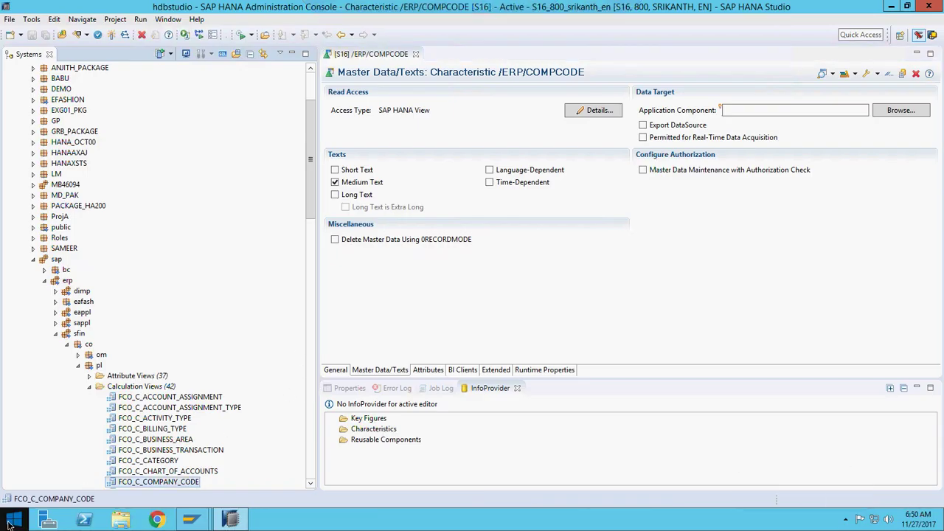
pyautogui.click(10, 523)
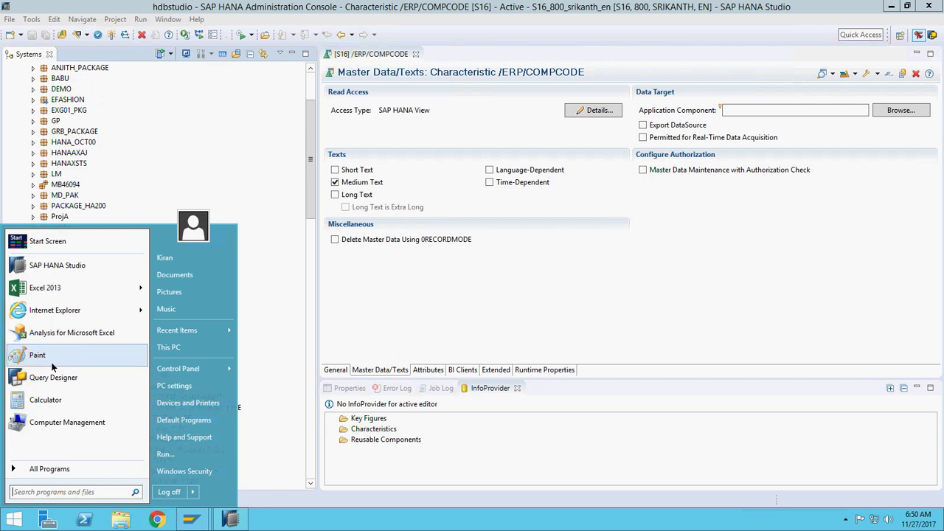
pyautogui.click(66, 334)
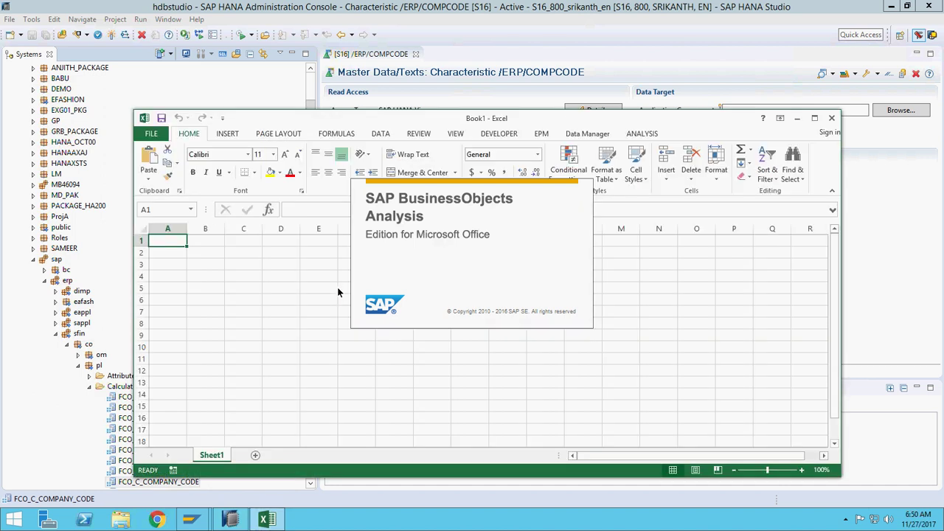
pyautogui.click(639, 134)
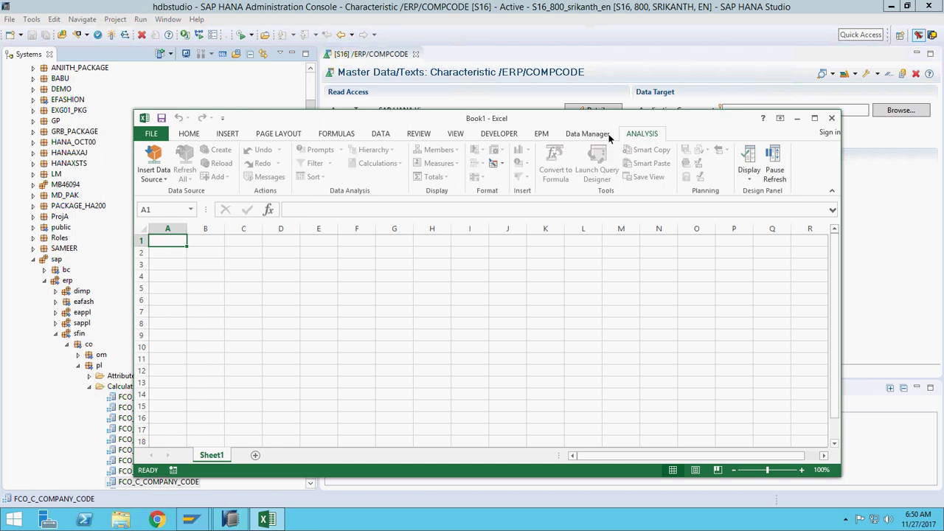
pyautogui.click(156, 135)
pyautogui.click(162, 162)
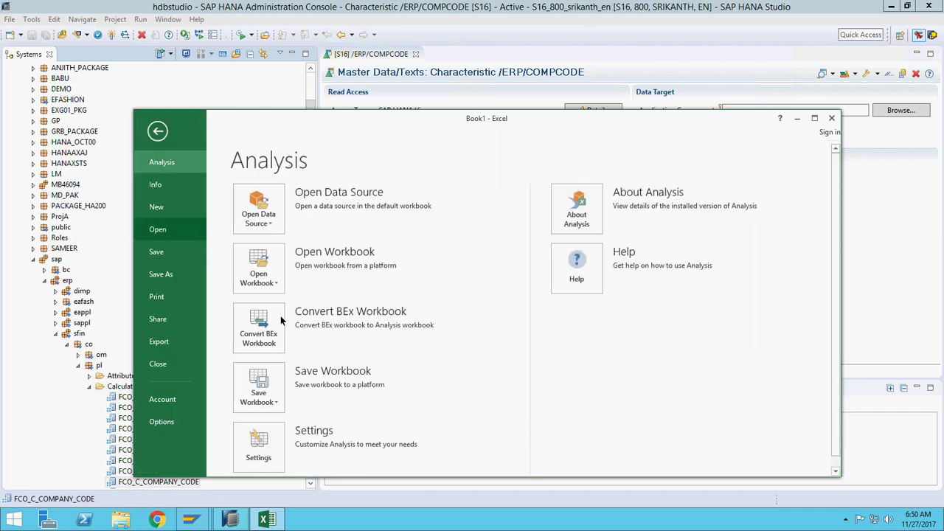
pyautogui.click(259, 269)
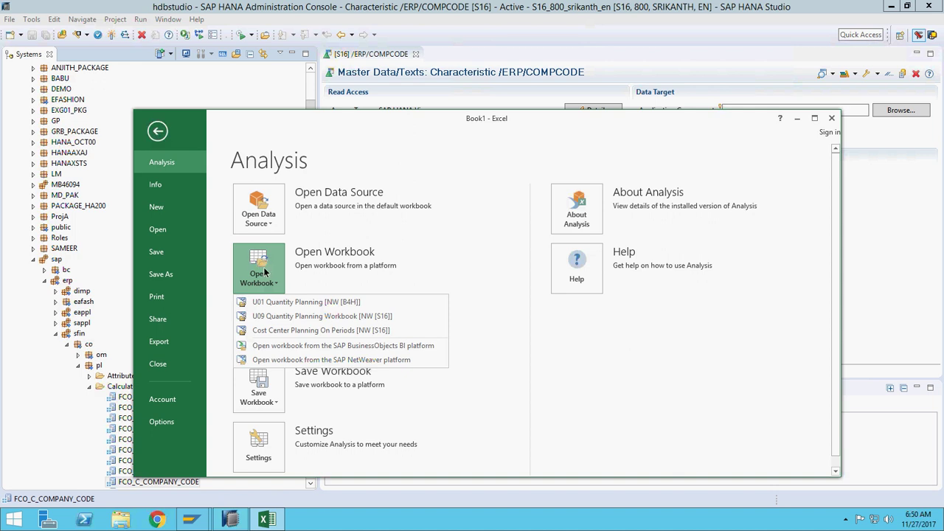
pyautogui.click(286, 360)
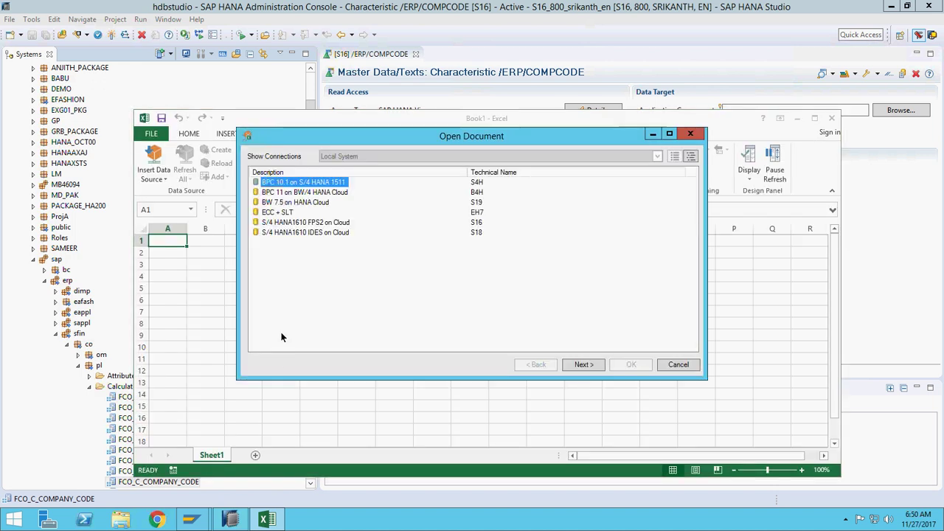
# Choose the S/4 HANA1610 FPS2 on Cloud connection and log on to client 800 with the account password
pyautogui.click(269, 224)
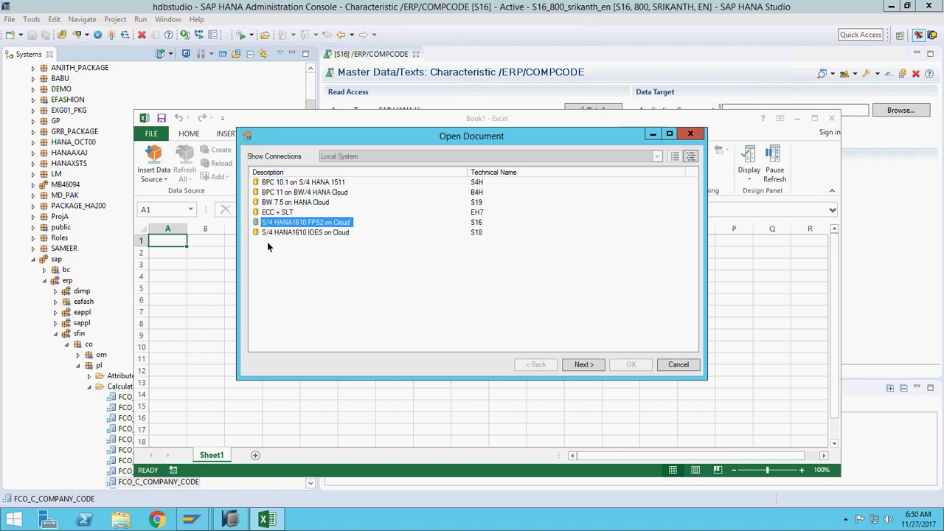
pyautogui.click(586, 366)
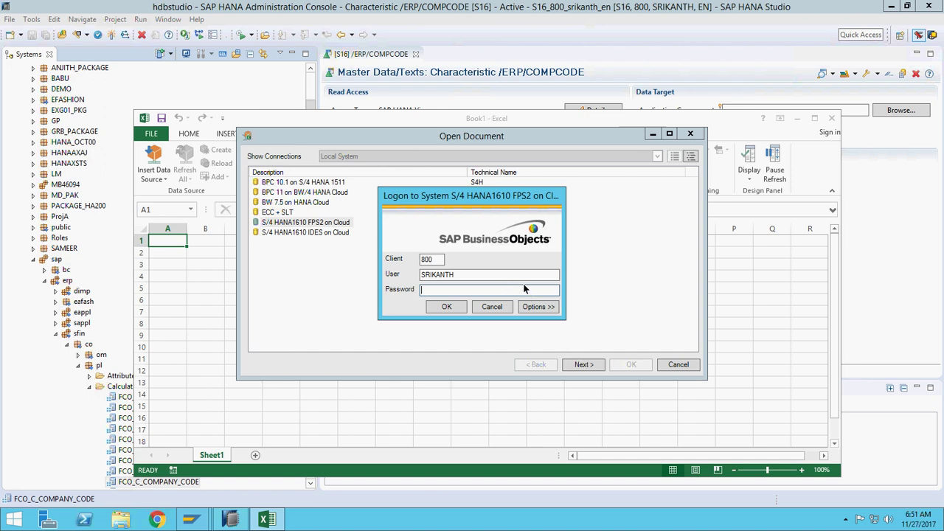
pyautogui.write('***')
pyautogui.write('*****')
pyautogui.click(447, 306)
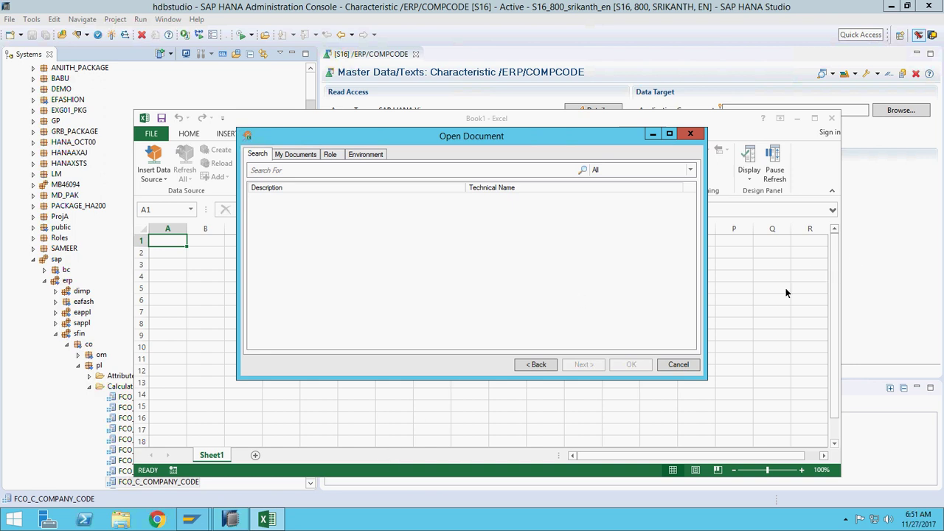
# Search the documents for /ERP/SFIN* and open the Cost Center Planning On Periods workbook
pyautogui.click(322, 172)
pyautogui.write('/ERP/SFIN*')
pyautogui.click(582, 171)
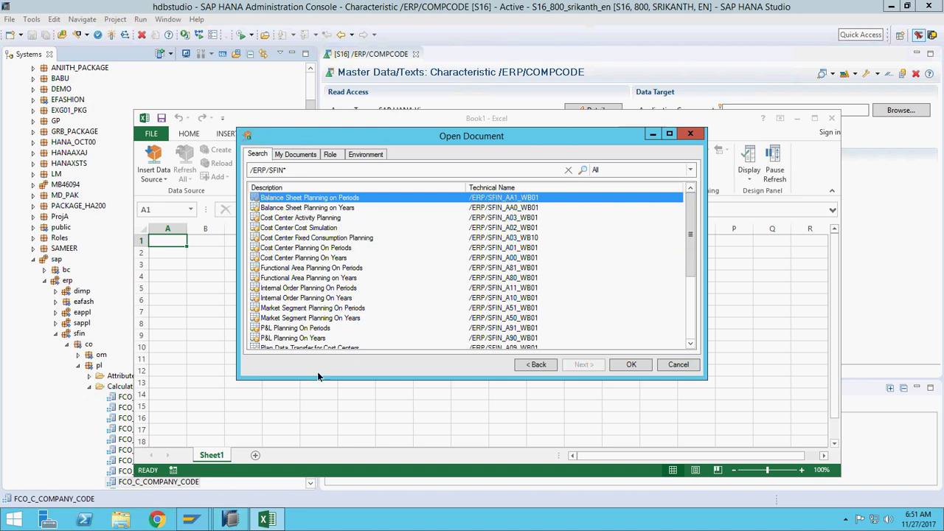
pyautogui.moveTo(692, 248)
pyautogui.mouseDown()
pyautogui.moveTo(696, 328)
pyautogui.moveTo(685, 249)
pyautogui.mouseUp()
pyautogui.click(322, 249)
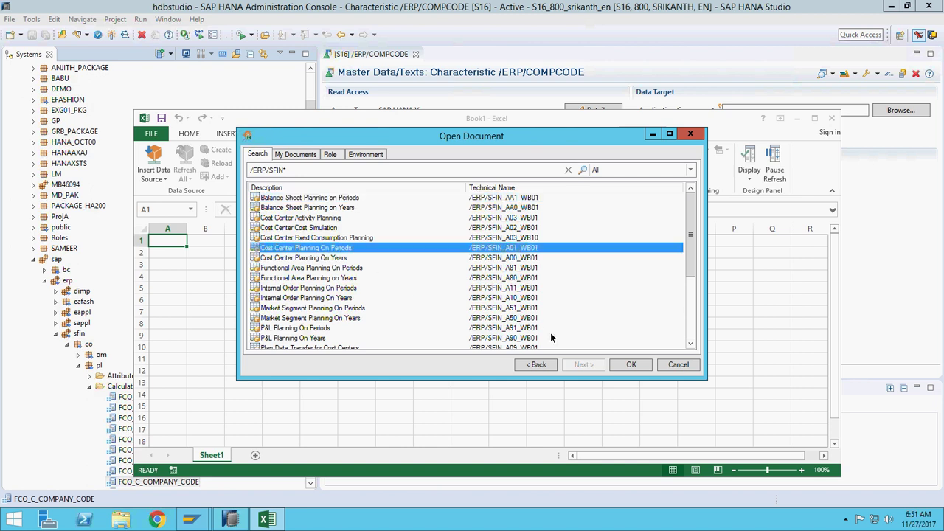
pyautogui.click(629, 364)
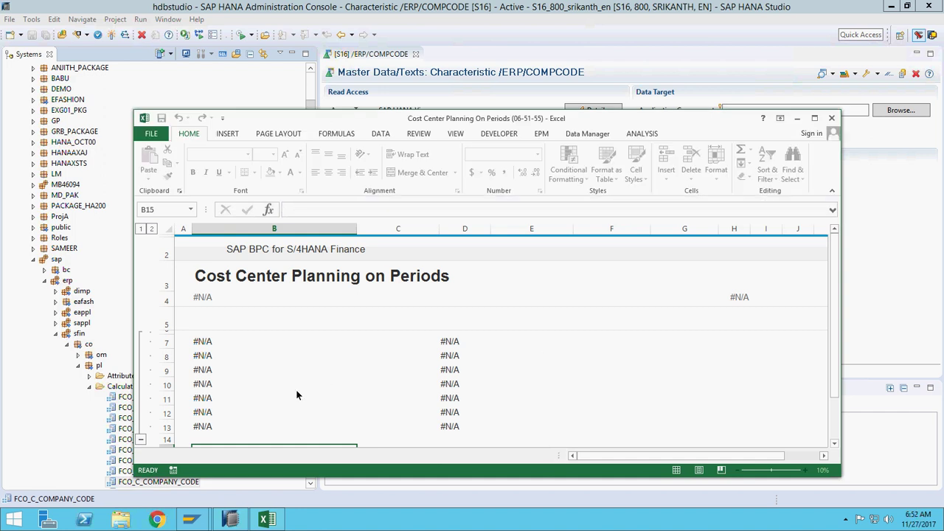
# Switch to the local PowerPoint presentation and highlight the "IBPF Content - Activated" line on the Day 1 slide
pyautogui.click(596, 8)
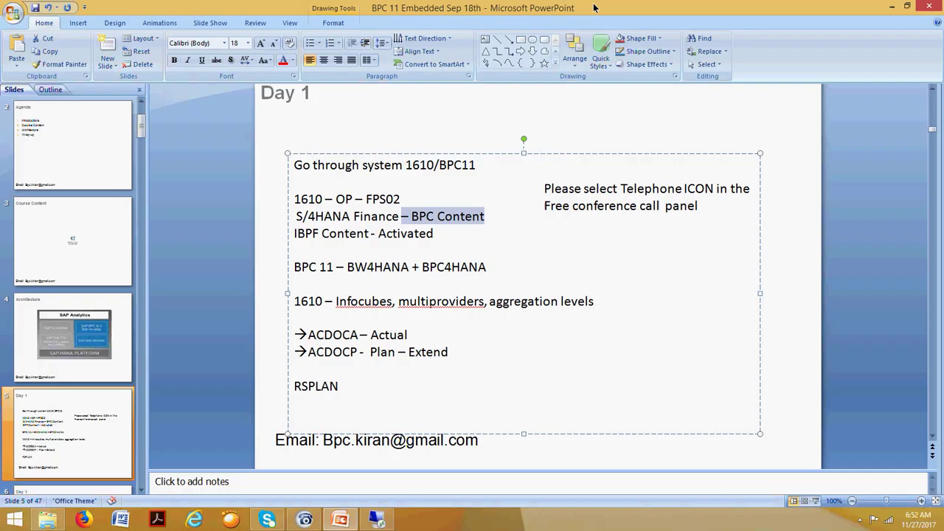
pyautogui.click(439, 234)
pyautogui.keyDown('shift'); pyautogui.click(295, 235); pyautogui.keyUp('shift')
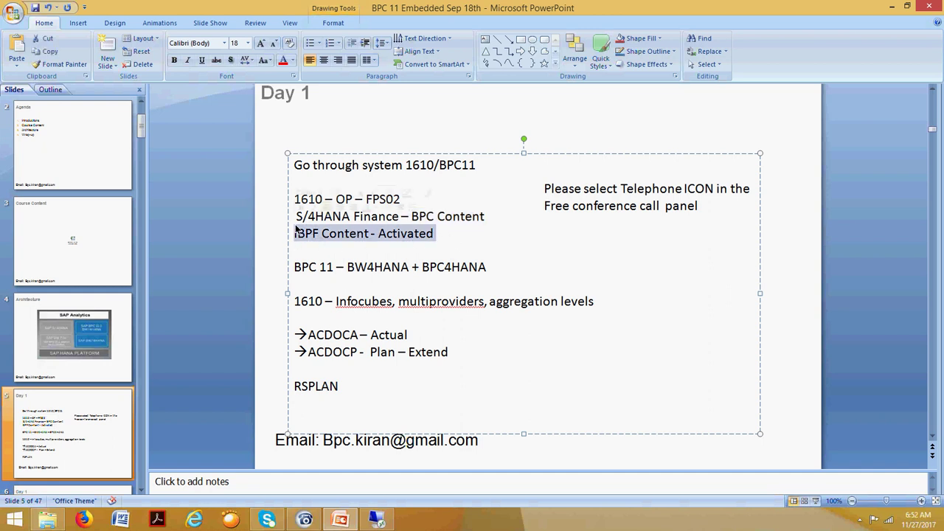
# Return to the remote Excel session and run the workbook prompts with the saved variant for fiscal year 2017, category PLN and company code 1710
pyautogui.click(376, 520)
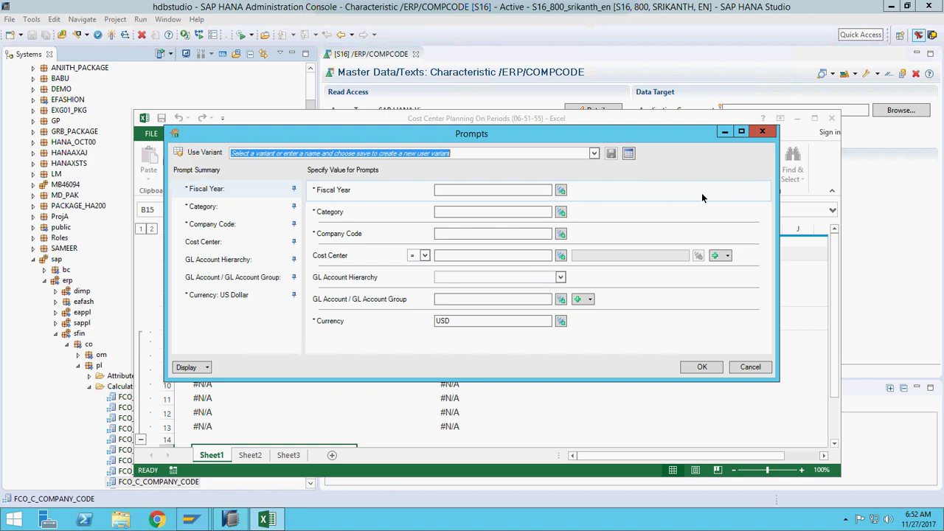
pyautogui.click(594, 154)
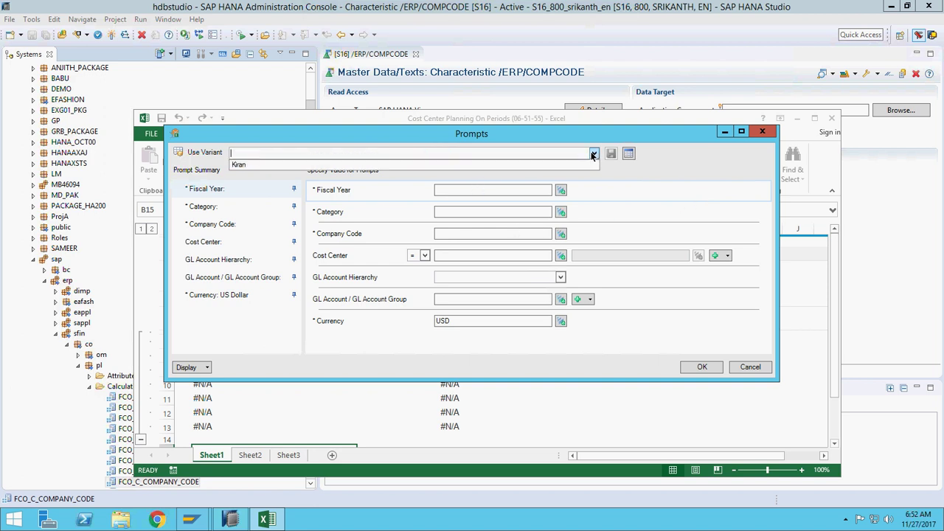
pyautogui.click(470, 166)
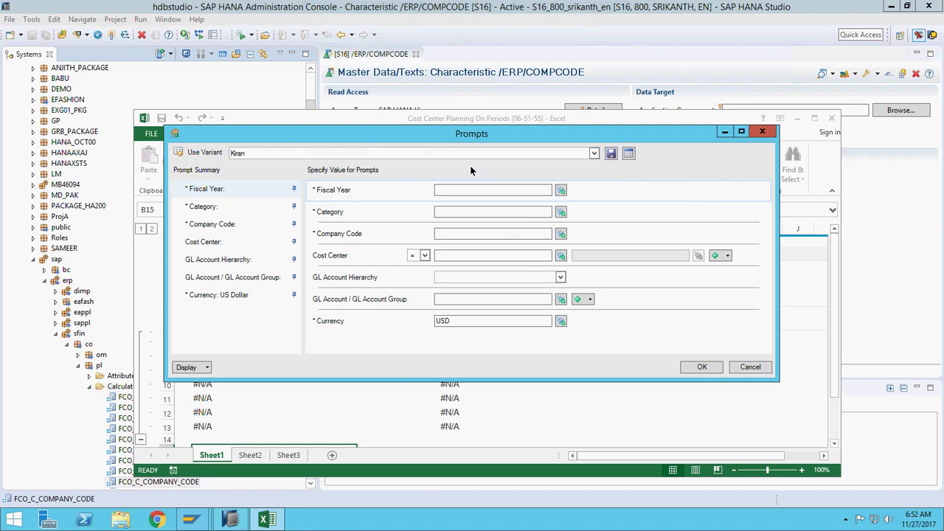
pyautogui.click(490, 213)
pyautogui.click(498, 236)
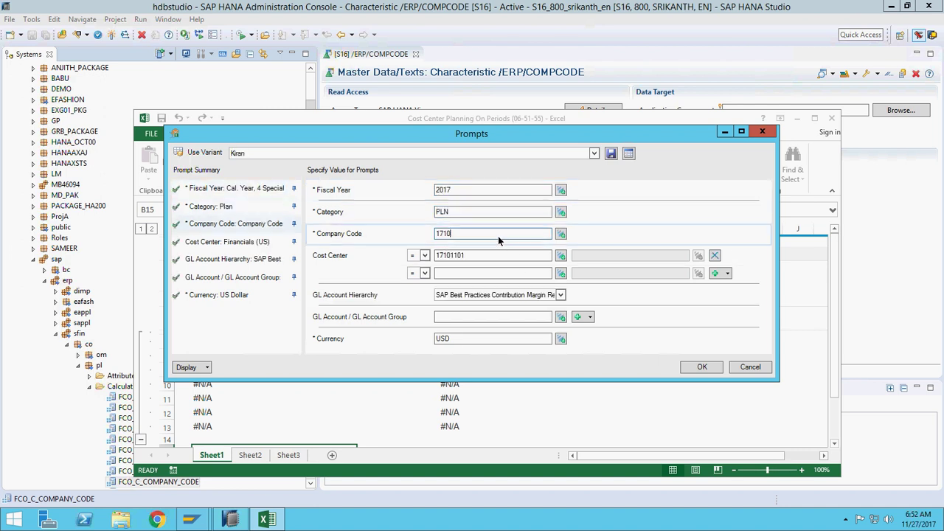
pyautogui.click(562, 295)
pyautogui.click(494, 316)
pyautogui.click(704, 367)
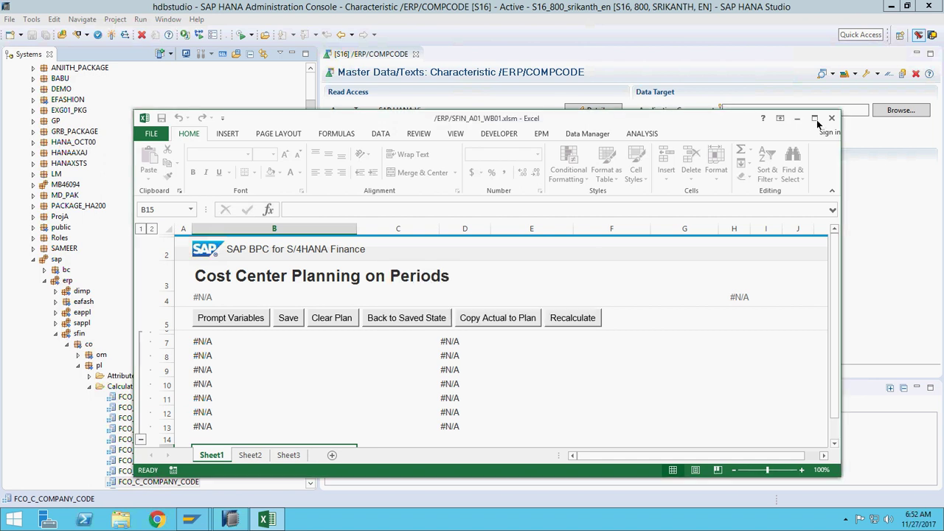
# Maximize the workbook and assign cost center 17101101 to the first planning row using member selection
pyautogui.click(816, 119)
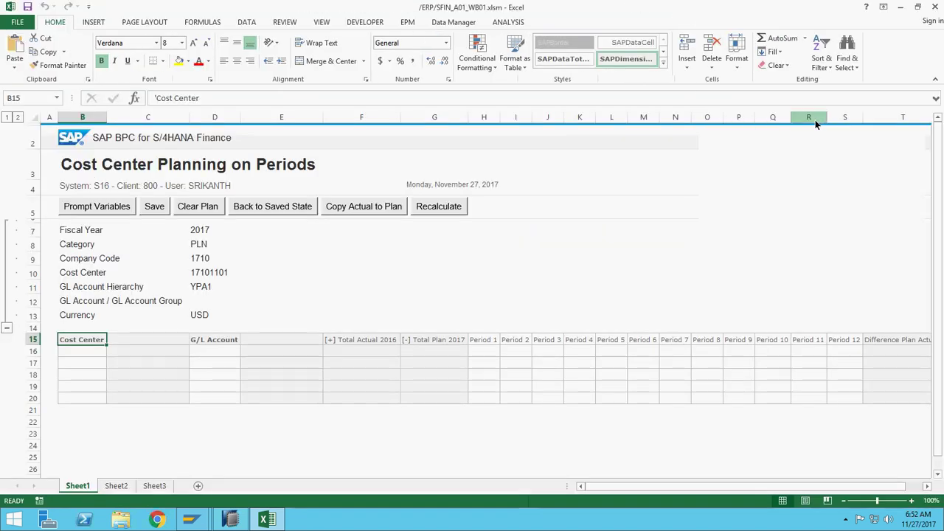
pyautogui.click(79, 355)
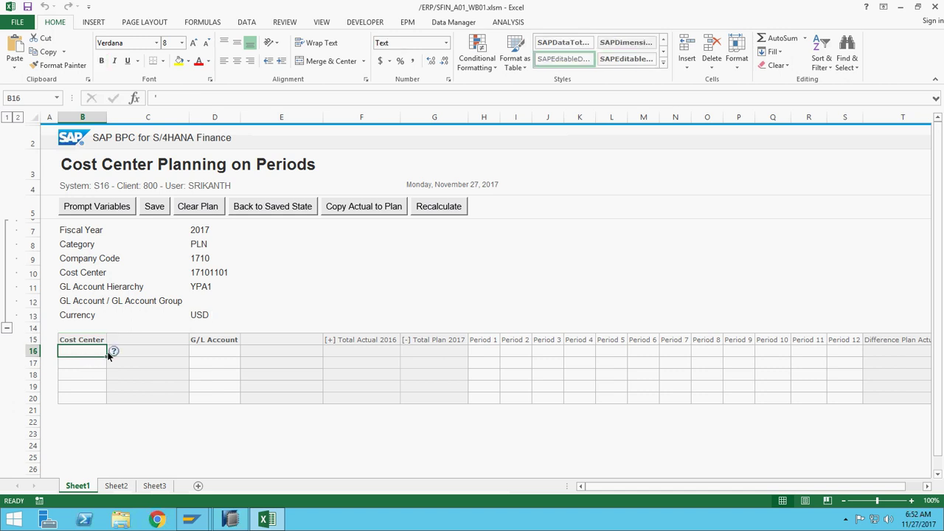
pyautogui.click(113, 352)
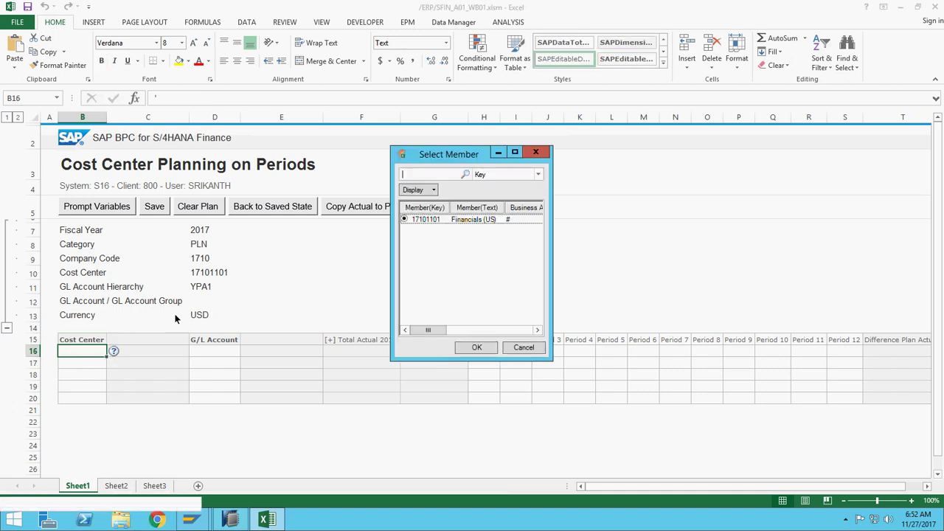
pyautogui.click(477, 348)
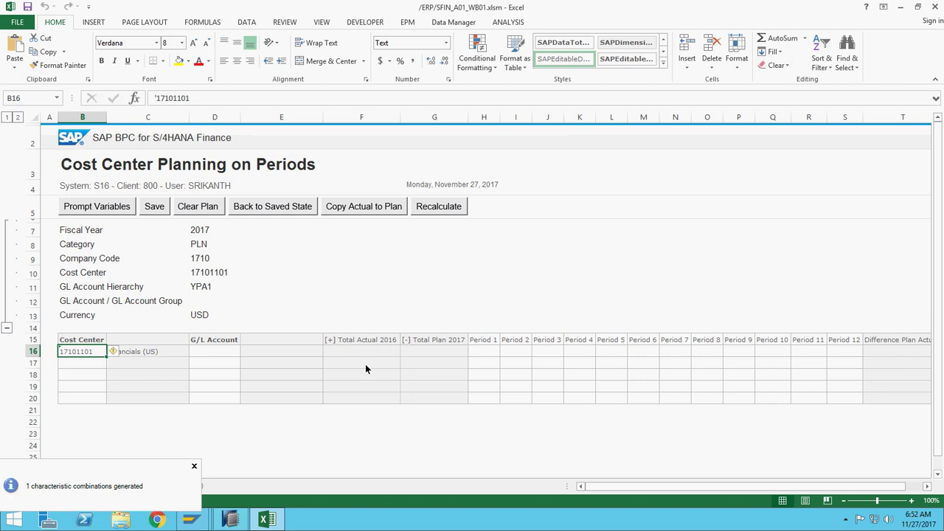
# Assign G/L account YCOA/54051000 from the YPA121 node of the YPA1 hierarchy to the first planning row
pyautogui.click(235, 351)
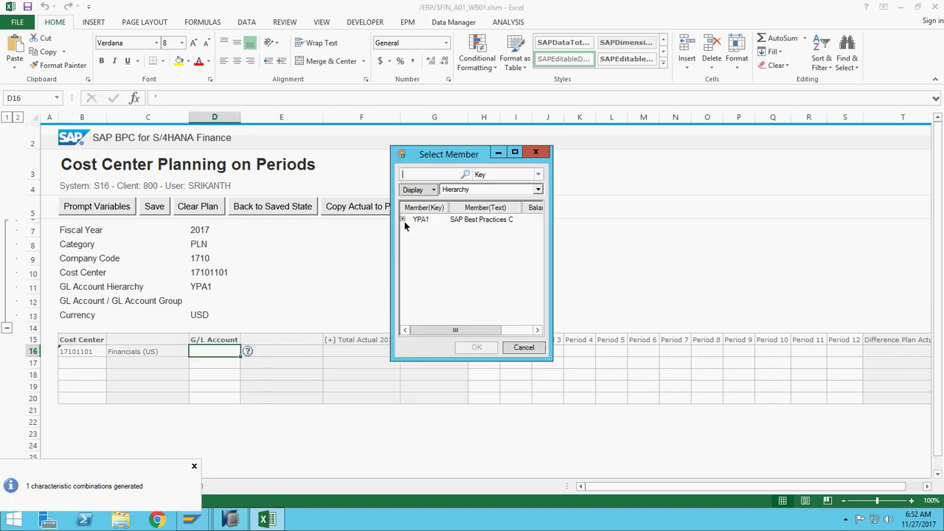
pyautogui.click(403, 219)
pyautogui.click(411, 229)
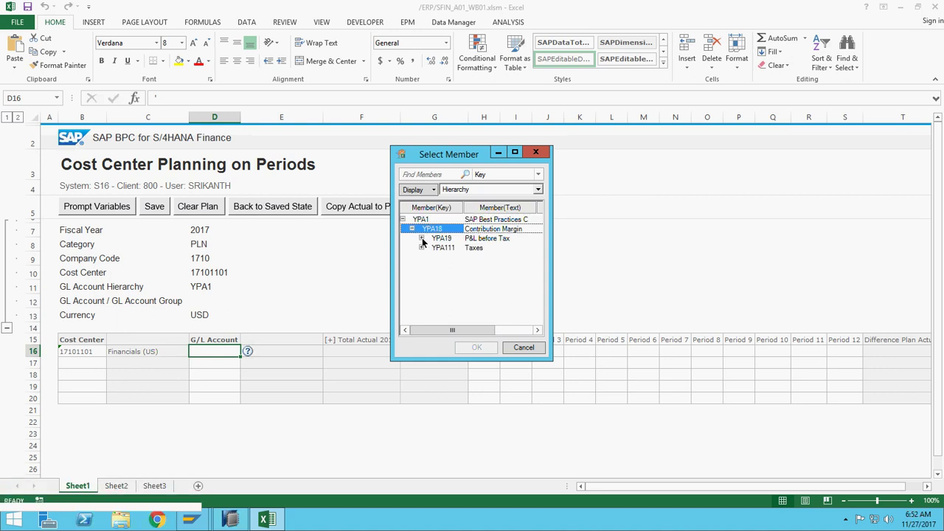
pyautogui.click(422, 239)
pyautogui.click(431, 247)
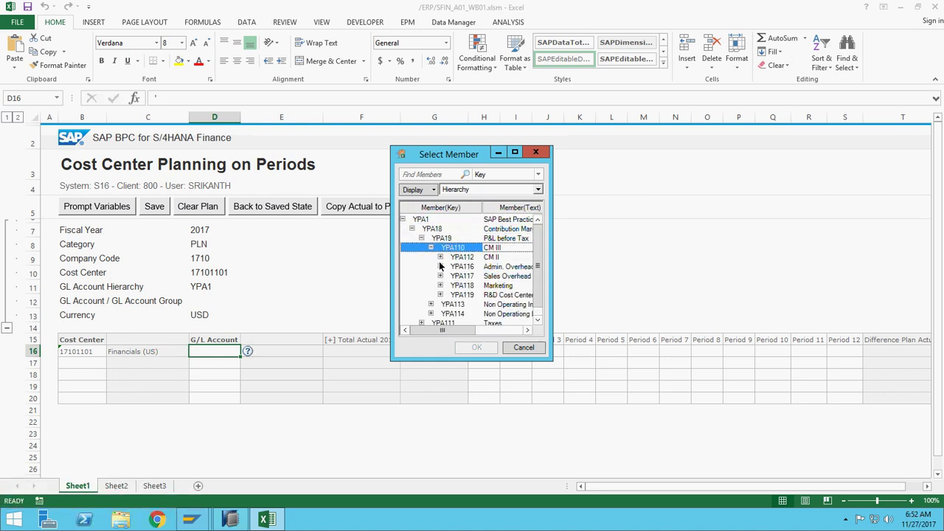
pyautogui.click(440, 257)
pyautogui.click(449, 276)
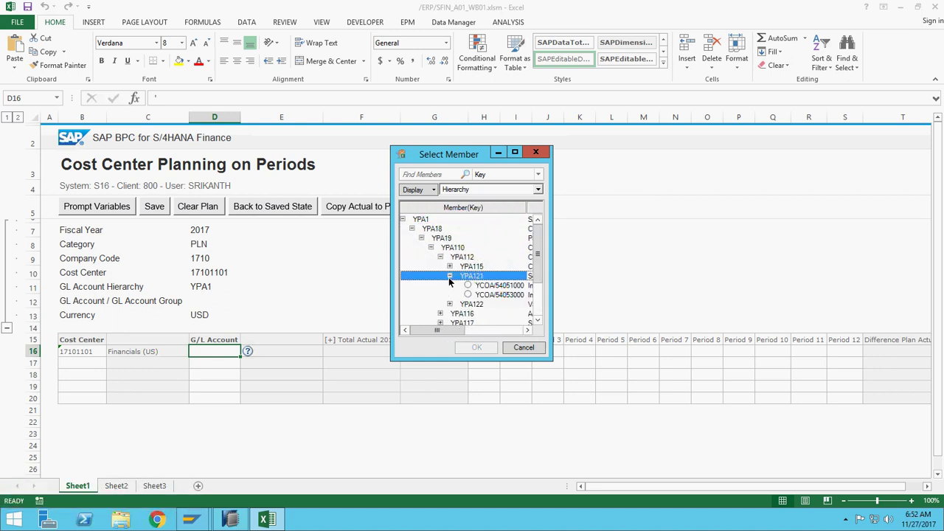
pyautogui.click(470, 287)
pyautogui.click(478, 349)
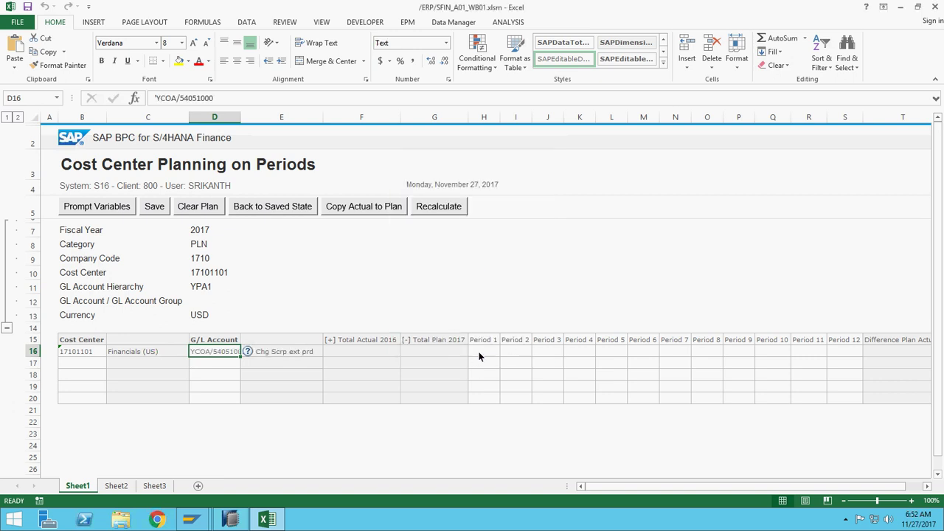
# Enter 111 as the Period 1 plan value in the first planning row and save the plan
pyautogui.click(481, 353)
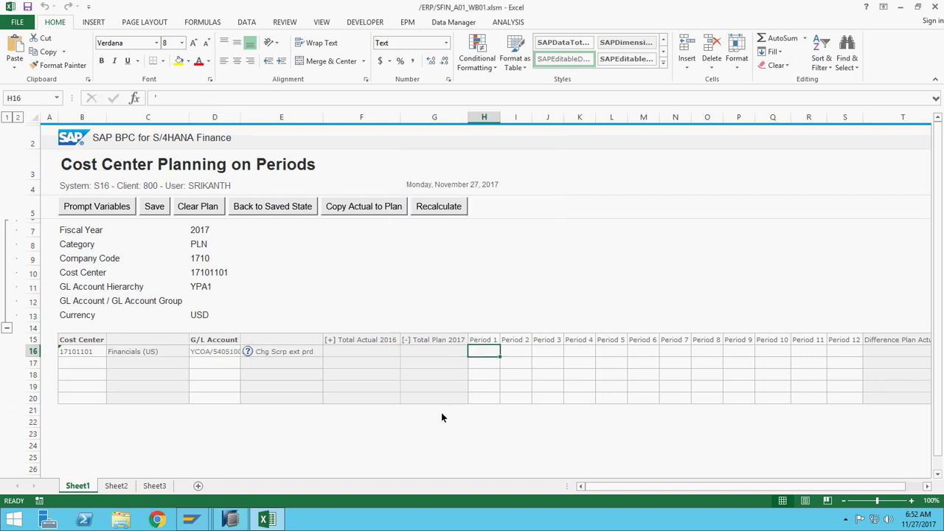
pyautogui.write('111')
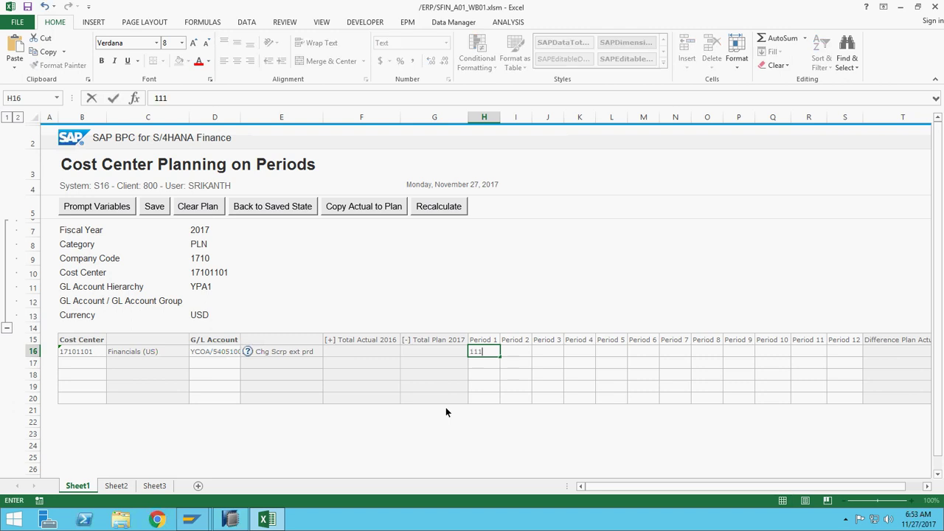
pyautogui.click(529, 375)
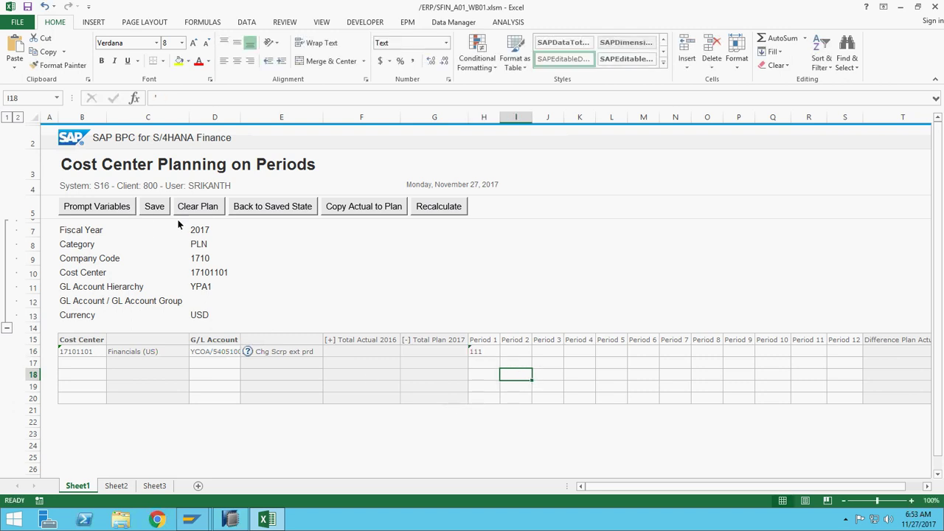
pyautogui.click(156, 207)
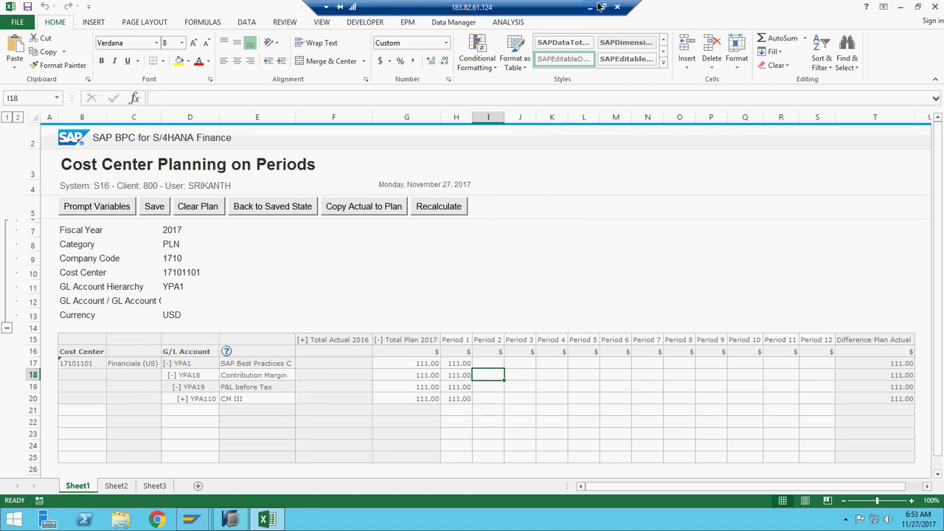
# Switch to the local PowerPoint presentation and highlight the Day 1 lines from "Go through system 1610/BPC11" through "IBPF Content - Activated"
pyautogui.click(591, 7)
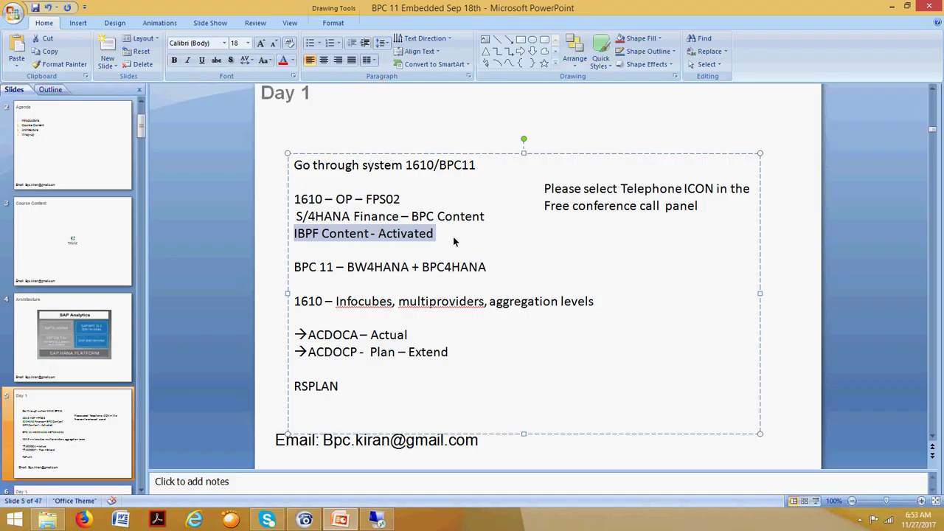
pyautogui.moveTo(454, 241); pyautogui.dragTo(294, 164)
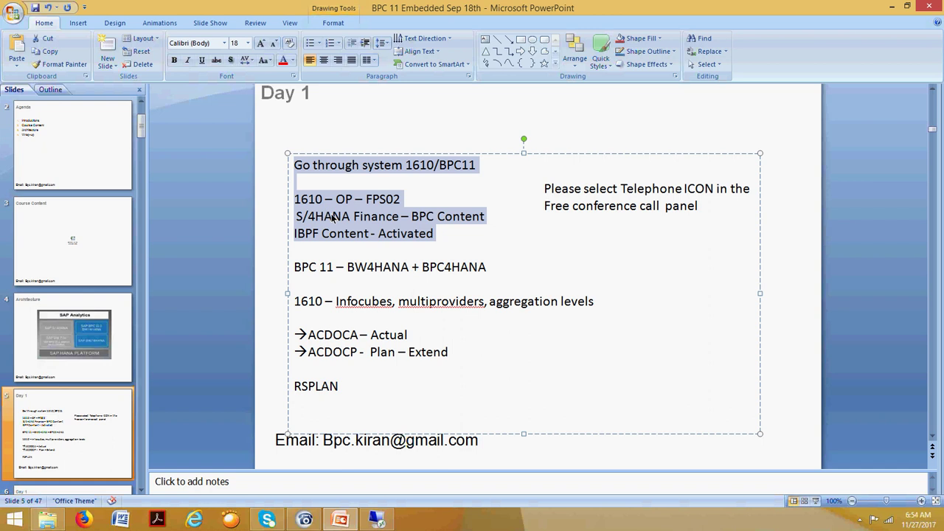
# Highlight the "BPC 11 – BW4HANA + BPC4HANA" line on the Day 1 slide, followed by the three lines from "1610 – OP – FPS02" on
pyautogui.click(309, 268)
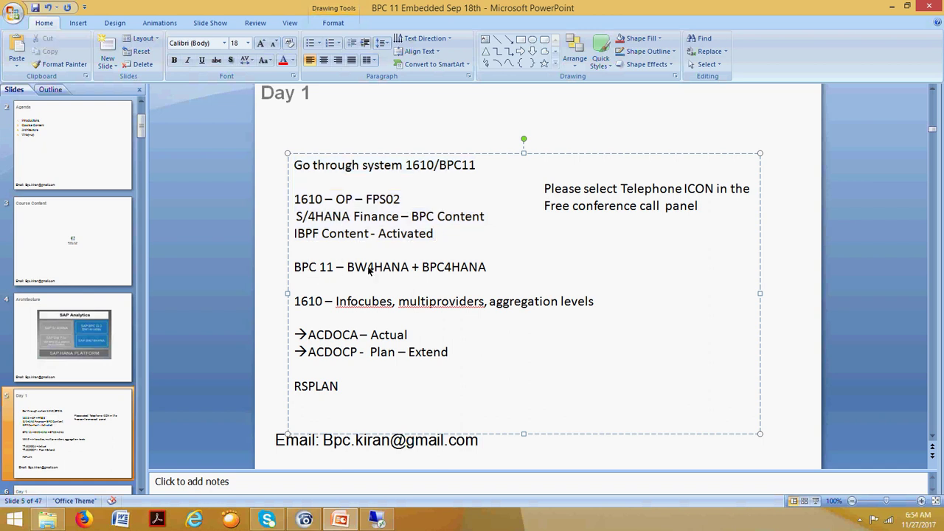
pyautogui.moveTo(485, 275); pyautogui.dragTo(317, 275)
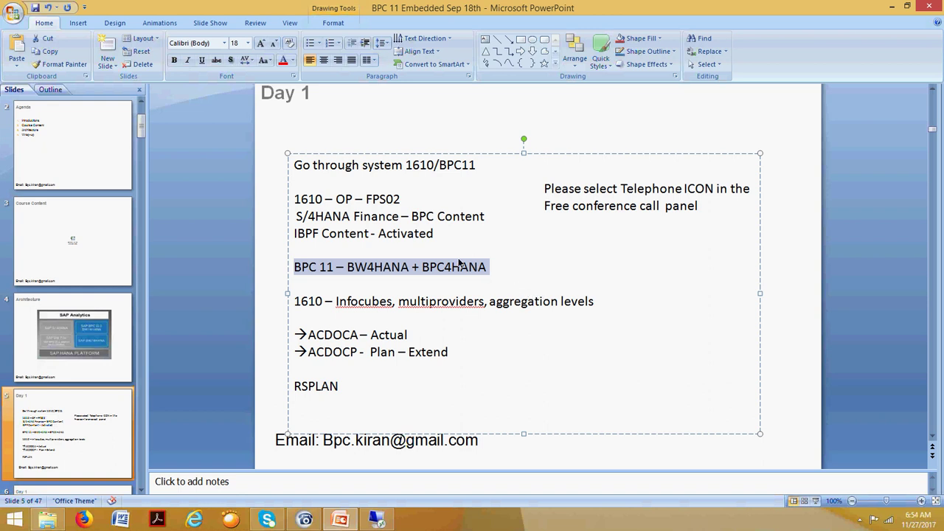
pyautogui.moveTo(444, 238); pyautogui.dragTo(438, 237)
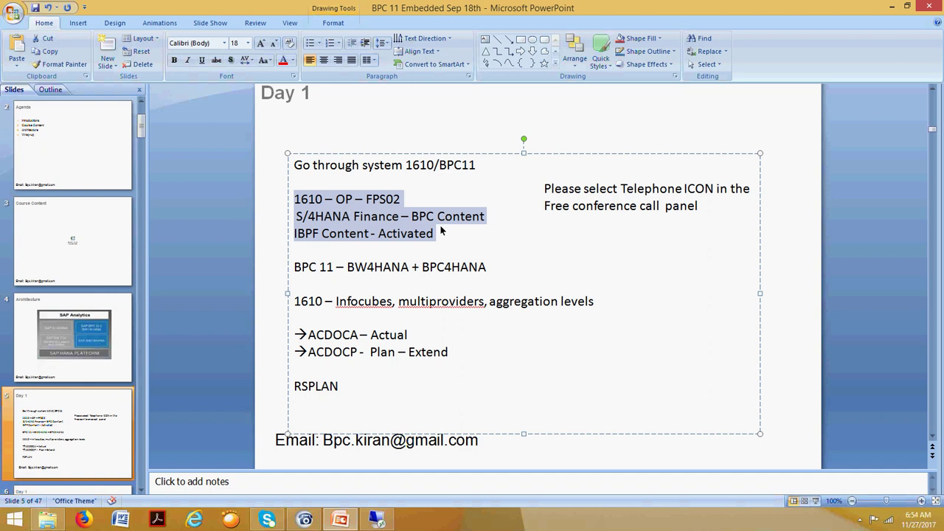
pyautogui.click(322, 207)
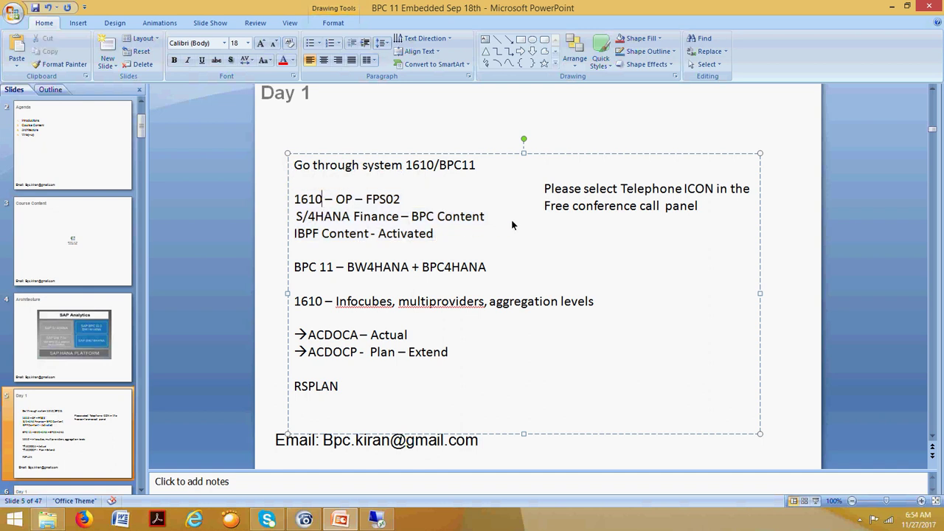
# Add the line "BPC 10.1" directly below "IBPF Content – Activated" on the Day 1 slide
pyautogui.click(443, 240)
pyautogui.press('Return')
pyautogui.write('BPC 10')
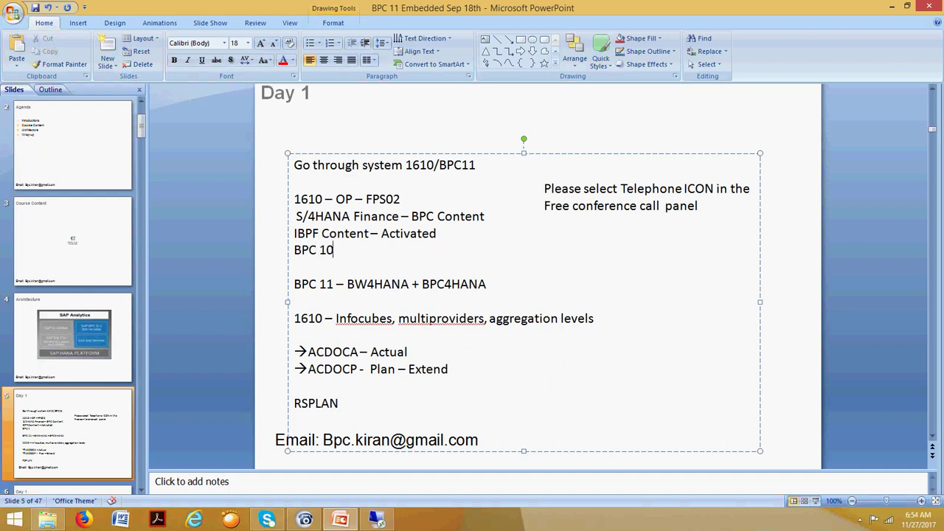
pyautogui.write('.1')
# Switch to the remote SAP system, start transaction SICF in a new session and list the services for hierarchy type SERVICE
pyautogui.click(376, 520)
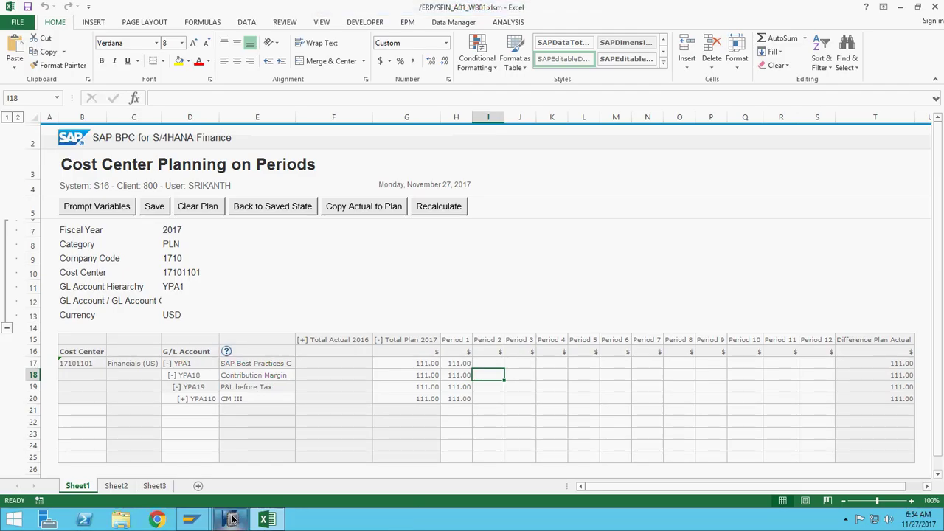
pyautogui.moveTo(230, 520)
pyautogui.click(229, 479)
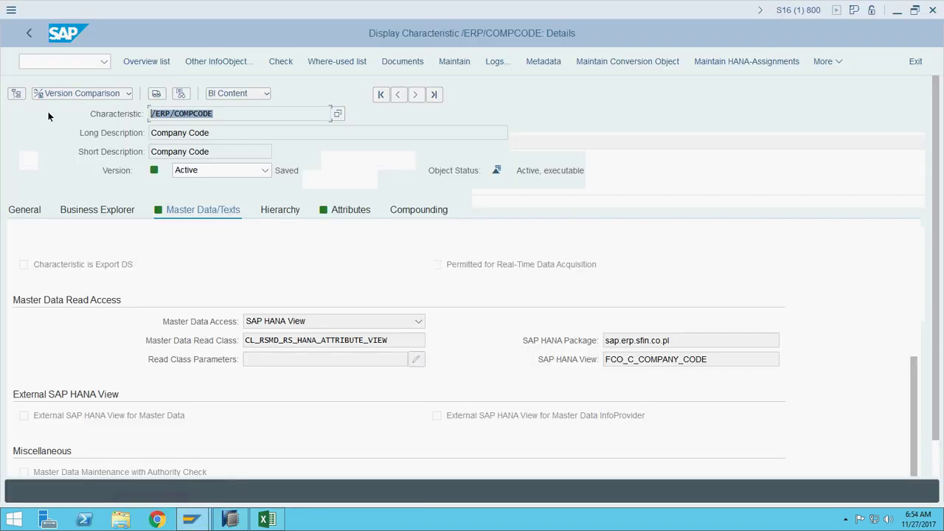
pyautogui.click(40, 60)
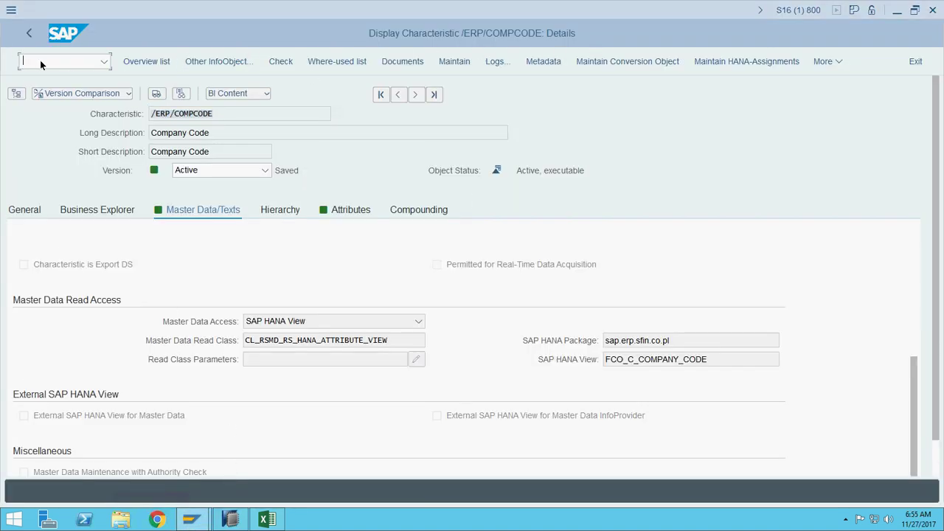
pyautogui.write('/osic')
pyautogui.write('d')
pyautogui.press('Return')
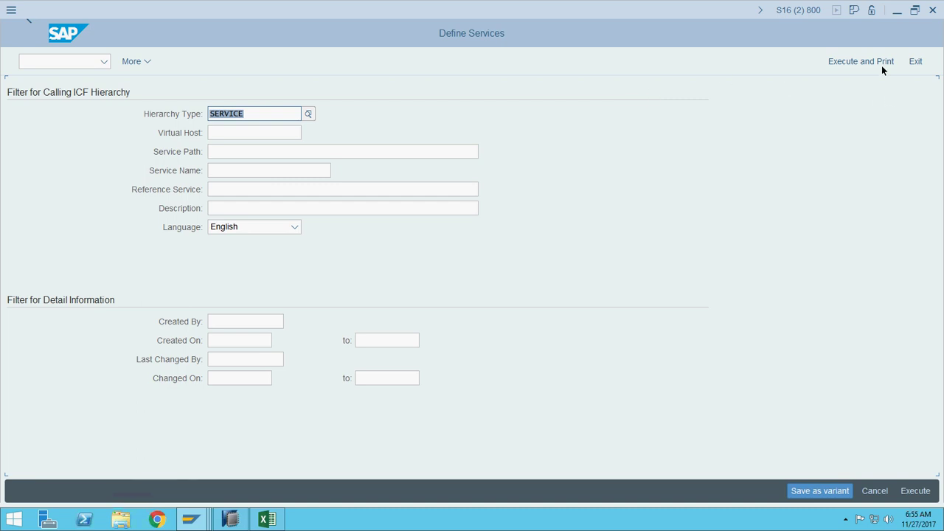
pyautogui.click(880, 60)
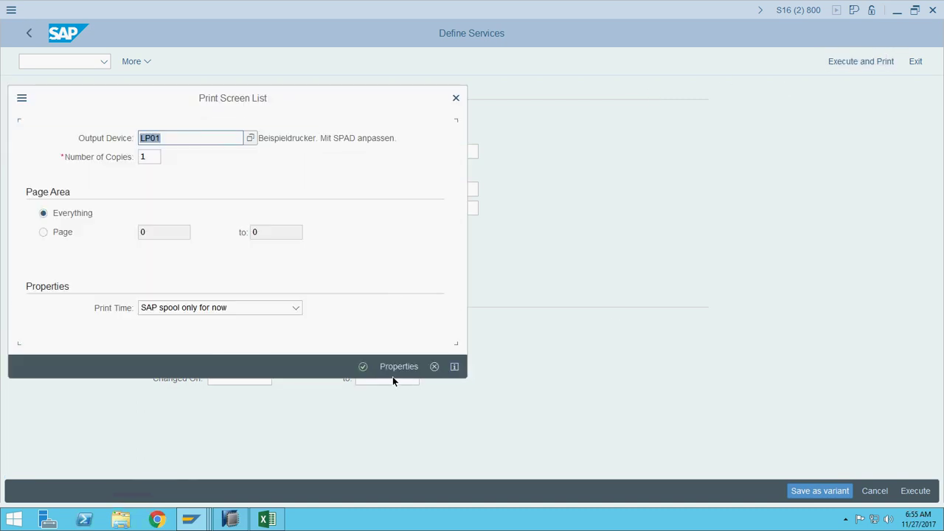
pyautogui.click(435, 366)
pyautogui.click(916, 490)
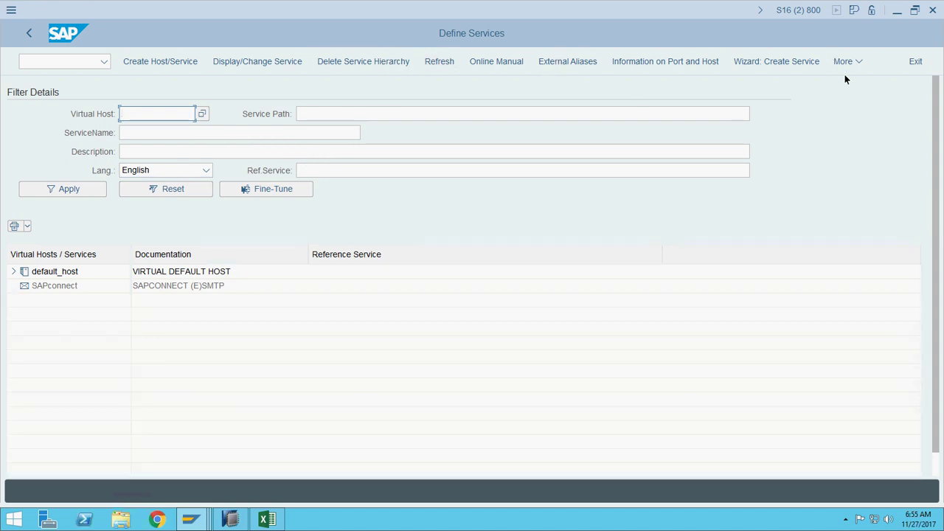
# Display the external aliases under default_host and test the /sap/epm/bpc/web alias for the BPC web client
pyautogui.click(554, 58)
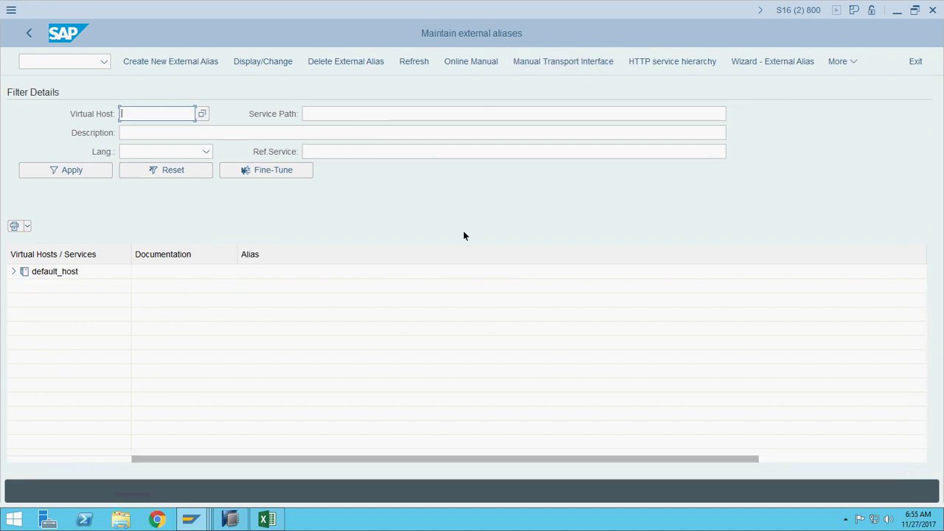
pyautogui.click(13, 272)
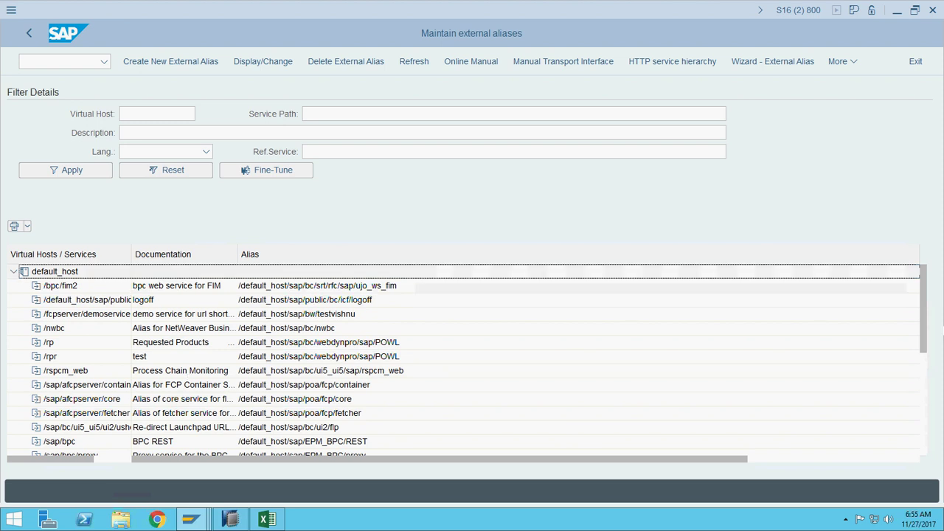
pyautogui.moveTo(926, 359); pyautogui.dragTo(921, 386)
pyautogui.rightClick(142, 417)
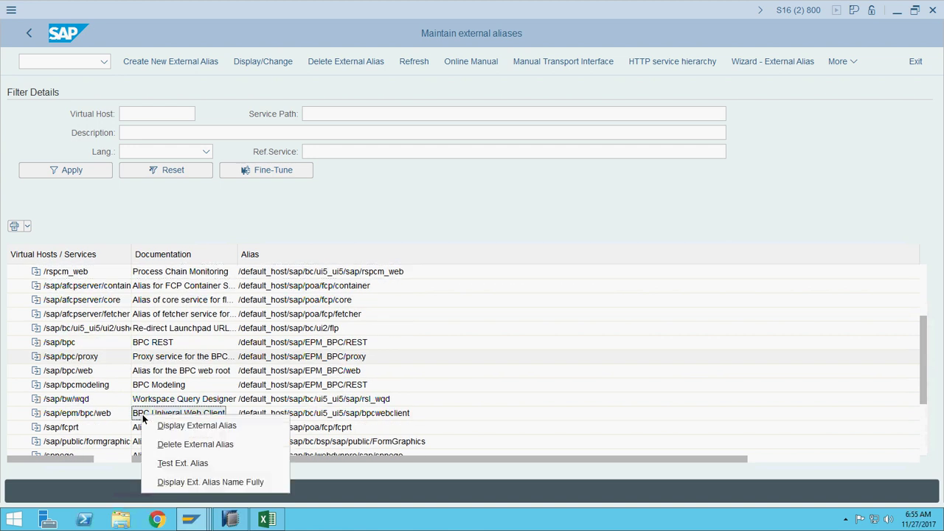
pyautogui.click(173, 462)
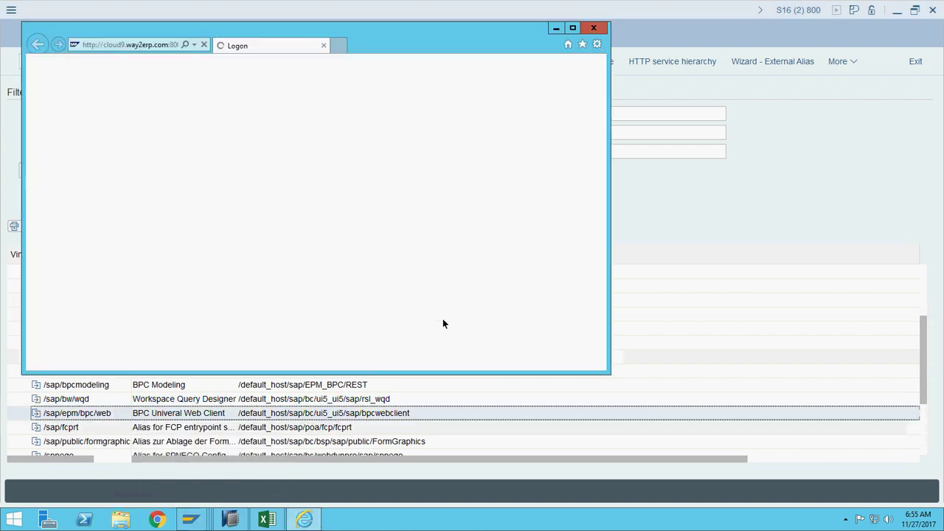
# Postpone the Internet Explorer 11 setup and log on to the BPC web client with the suggested user
pyautogui.moveTo(312, 29); pyautogui.dragTo(392, 31)
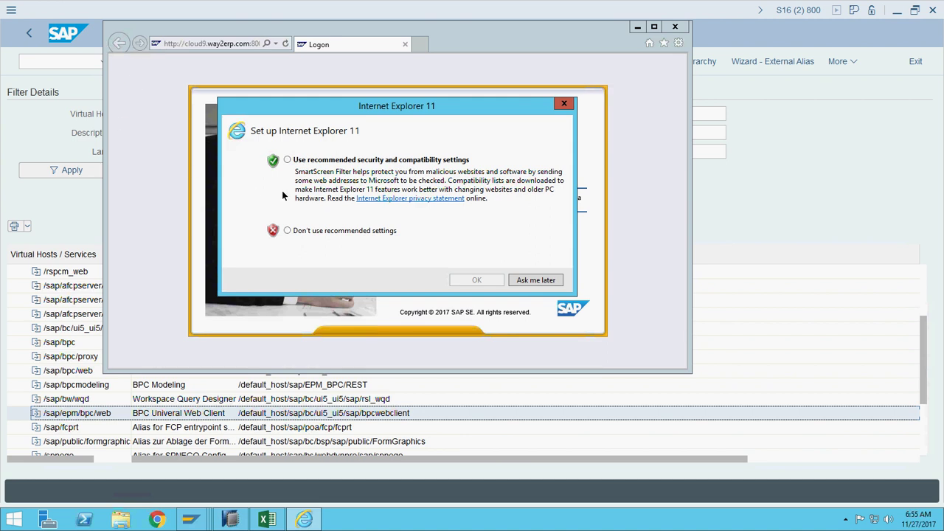
pyautogui.click(287, 231)
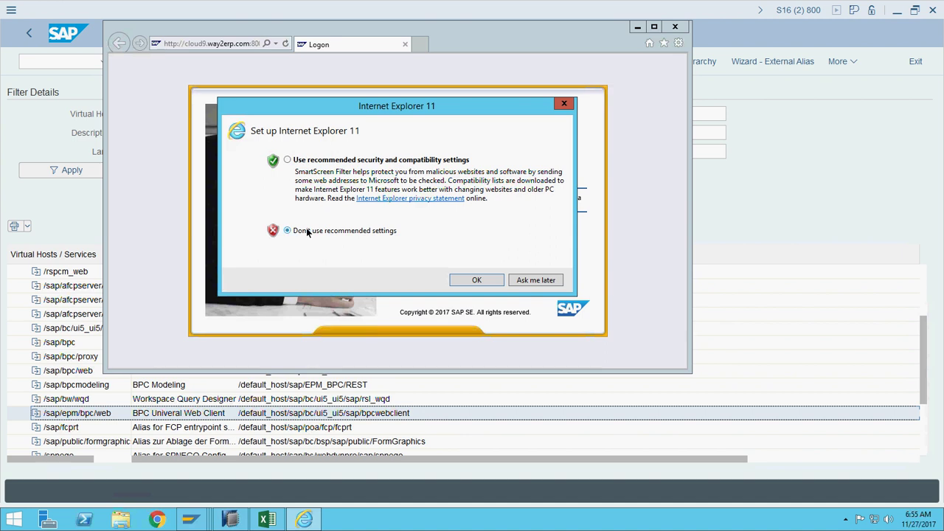
pyautogui.click(554, 282)
pyautogui.click(521, 229)
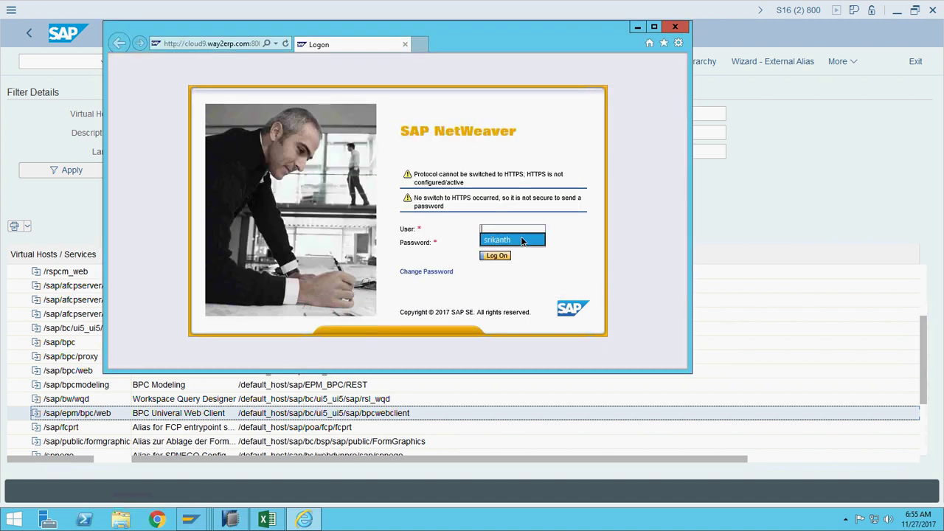
pyautogui.click(522, 241)
pyautogui.click(499, 255)
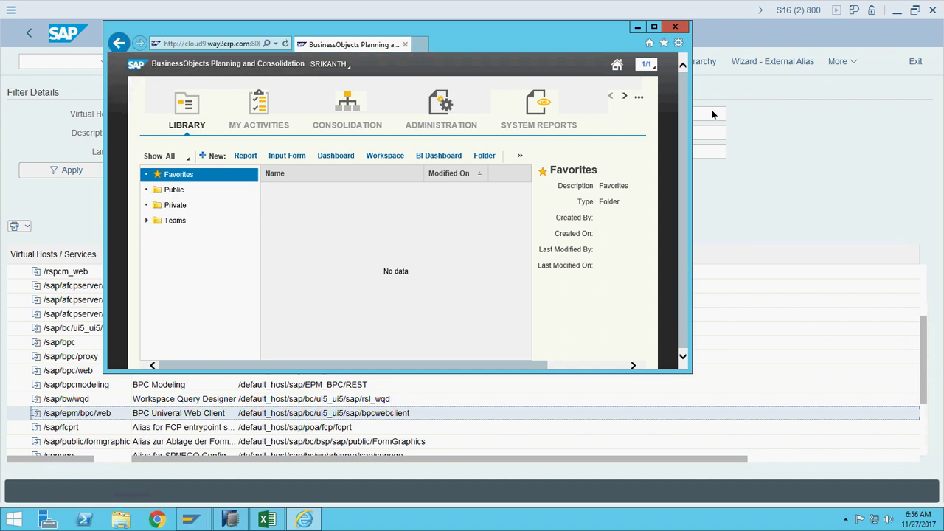
# Maximize the BPC web client and connect to the embedded environment U09_ENV
pyautogui.click(654, 26)
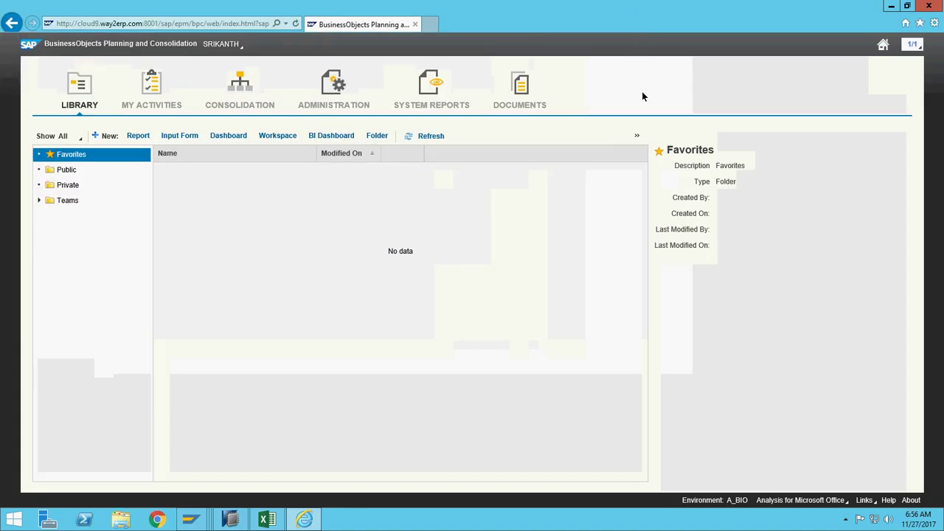
pyautogui.click(737, 501)
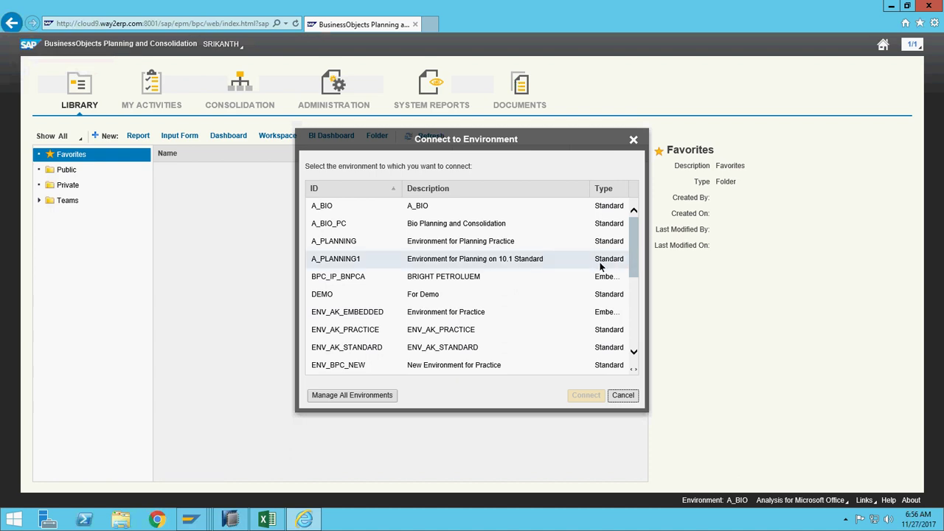
pyautogui.scroll(-3, 634, 347)
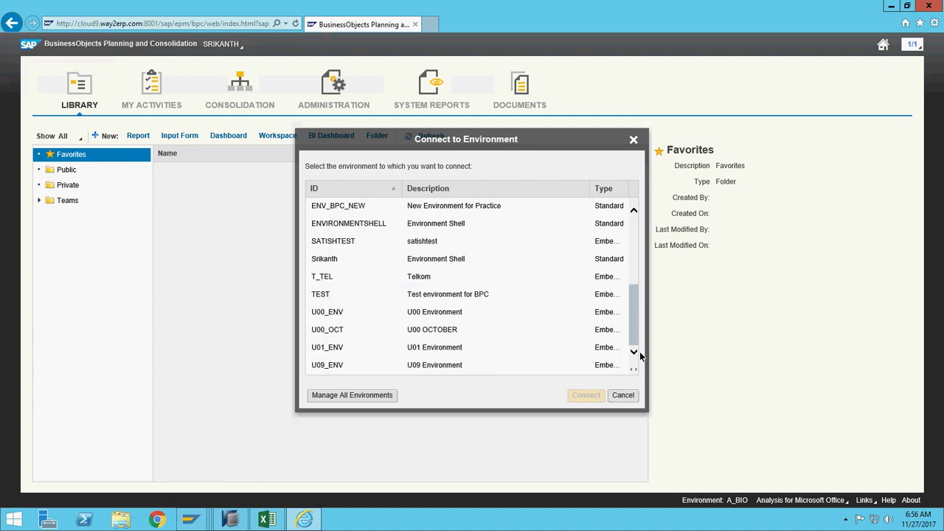
pyautogui.click(342, 367)
pyautogui.click(583, 395)
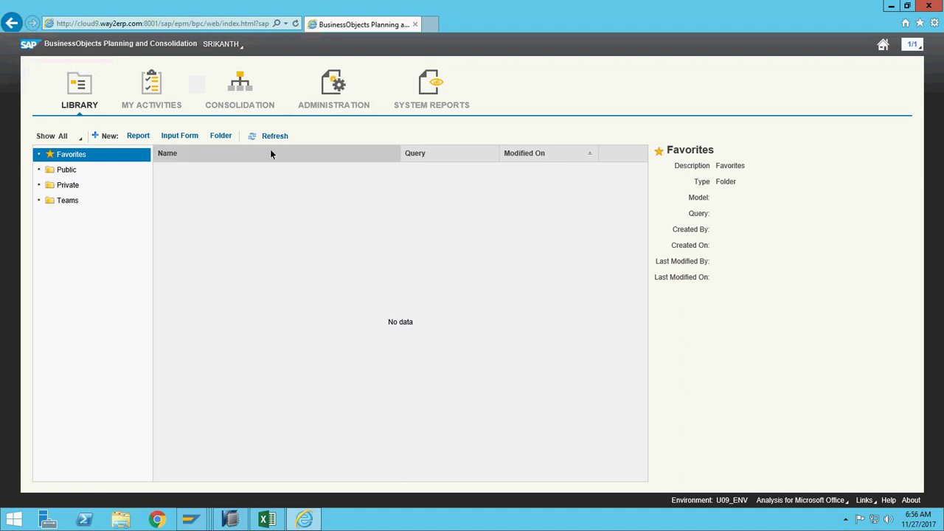
# Review the Consolidation, Administration and Library areas of the U09_ENV environment and close the web client
pyautogui.click(254, 96)
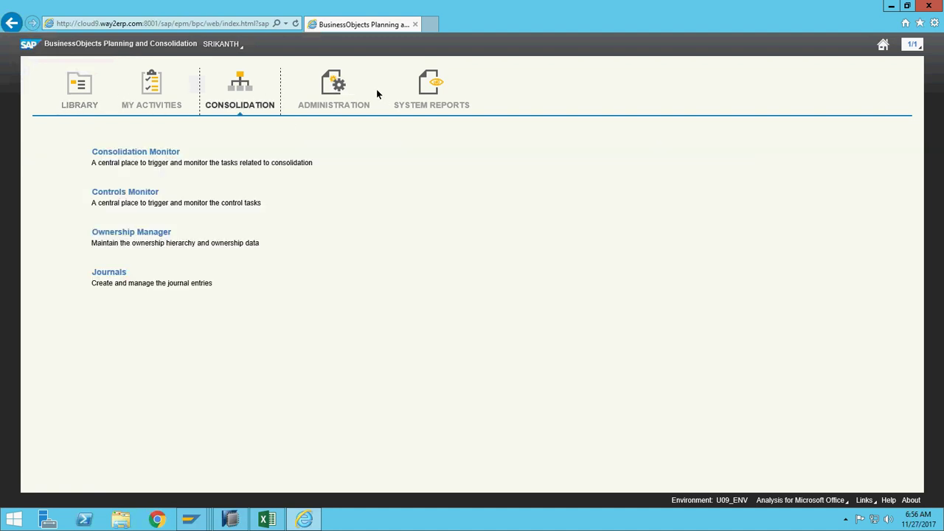
pyautogui.click(323, 87)
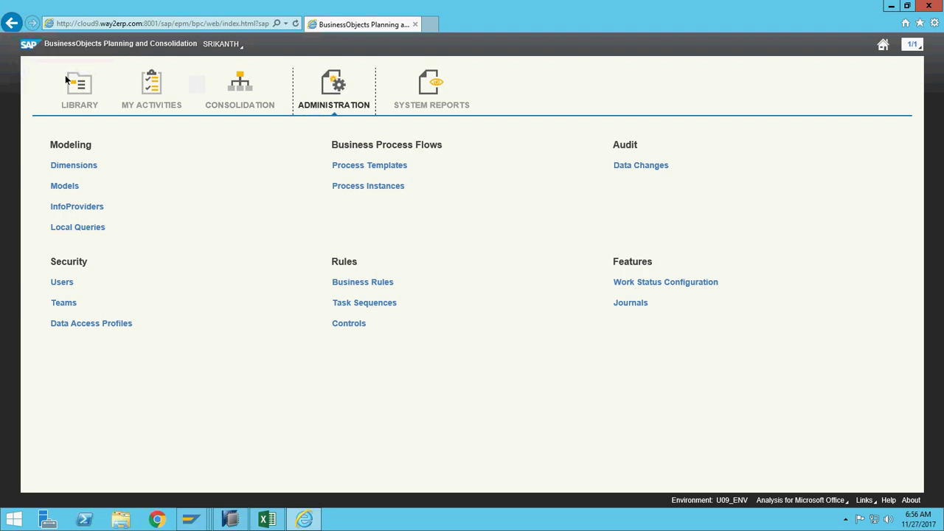
pyautogui.click(87, 94)
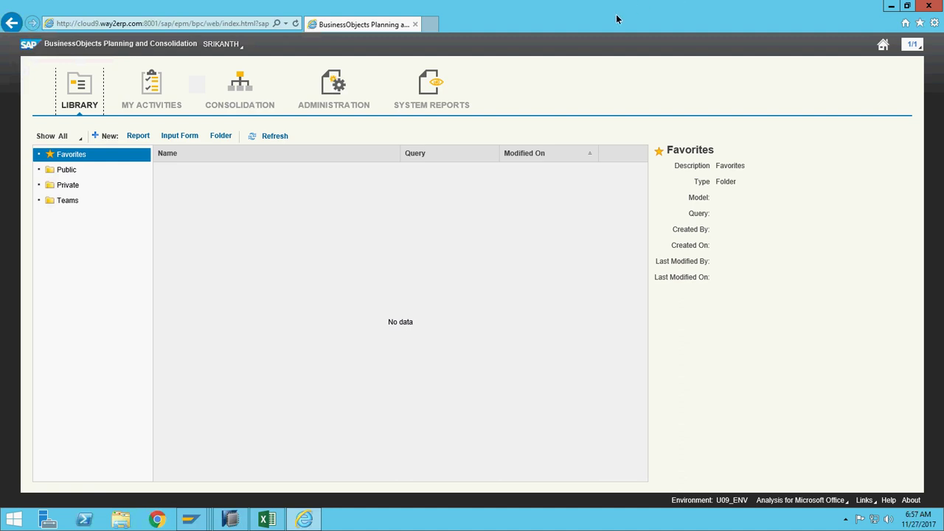
pyautogui.click(416, 26)
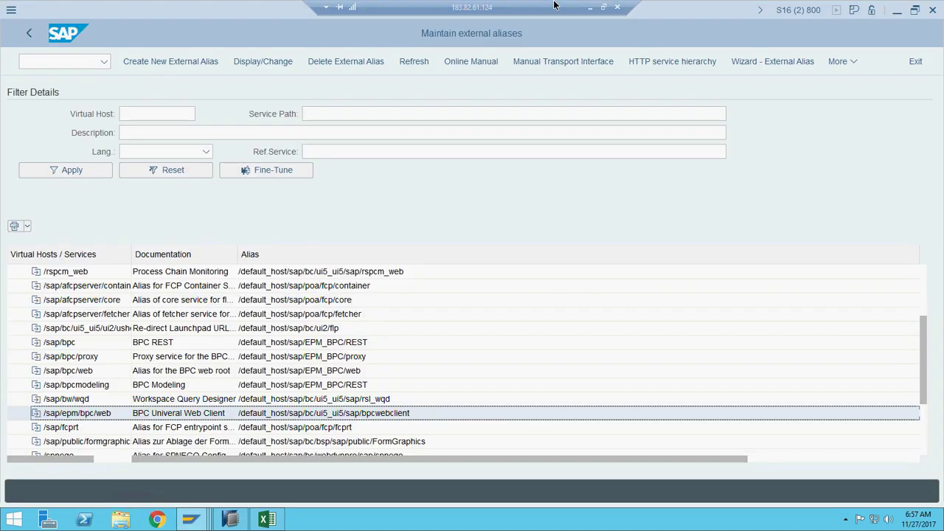
# Switch to the local PowerPoint presentation and highlight "BW4HANA + BPC4HANA" in the BPC 11 line
pyautogui.click(592, 11)
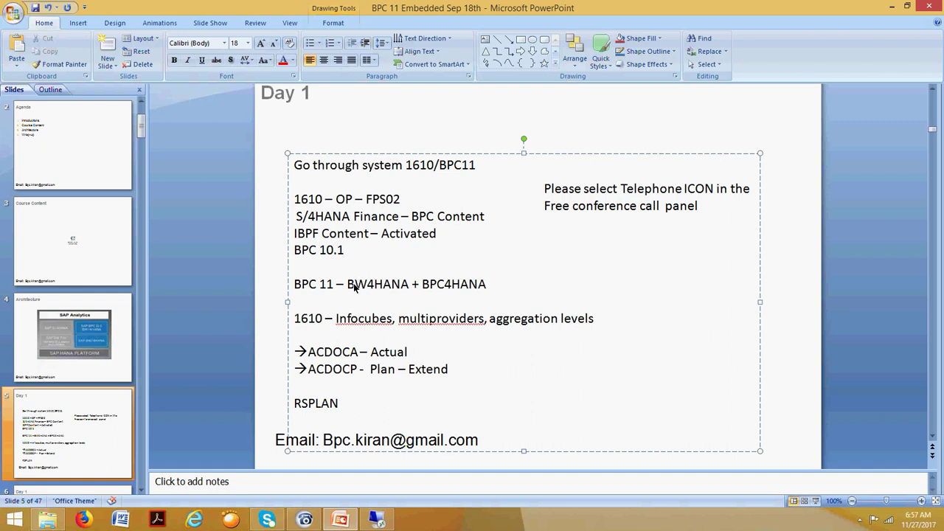
pyautogui.moveTo(347, 285); pyautogui.dragTo(496, 292)
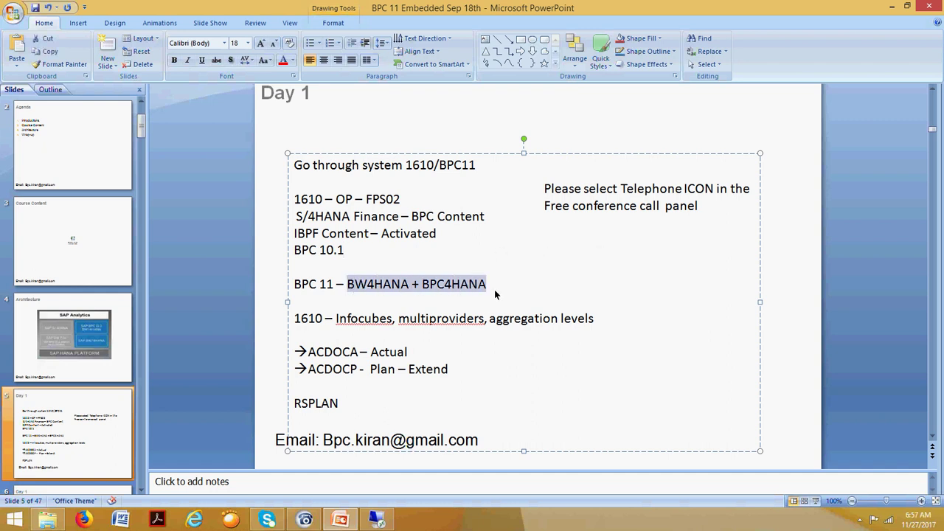
# Return to the remote system and close both S16 sessions, logging off the S/4HANA 1610 system
pyautogui.click(377, 519)
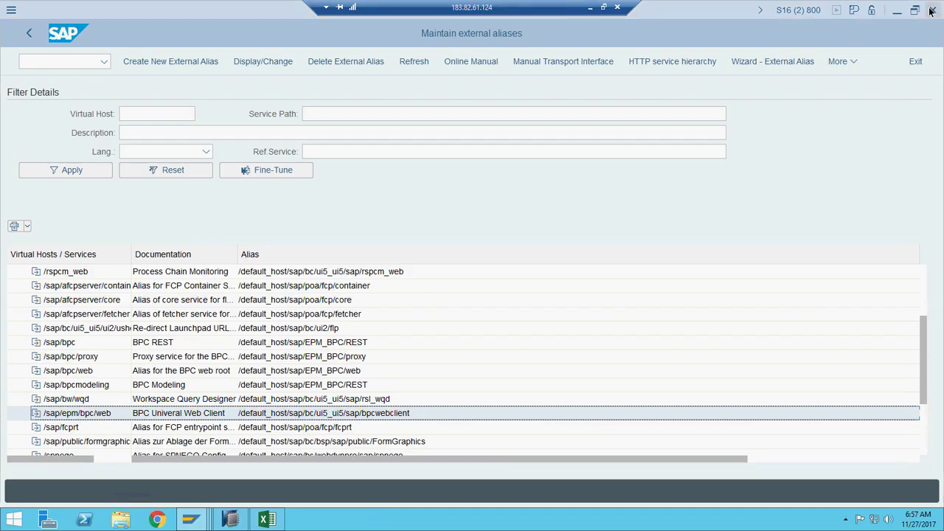
pyautogui.click(932, 10)
pyautogui.click(931, 10)
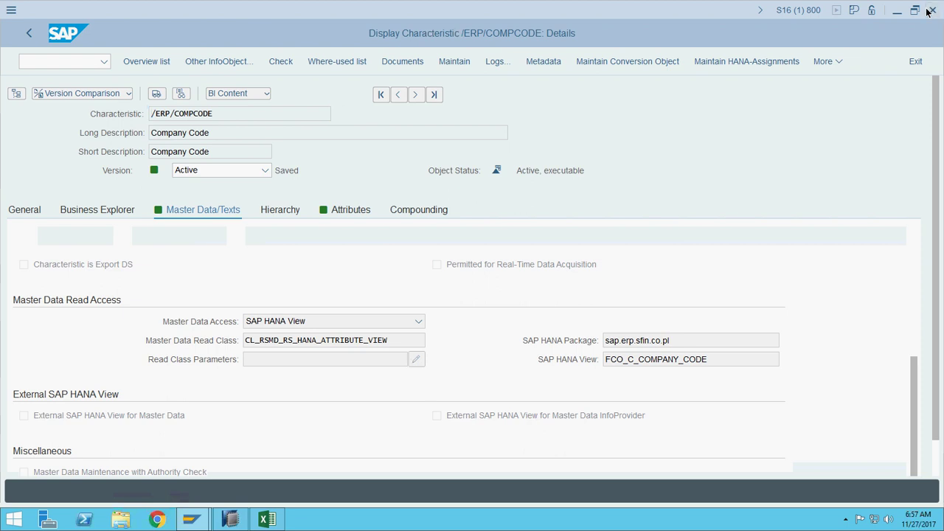
pyautogui.click(188, 290)
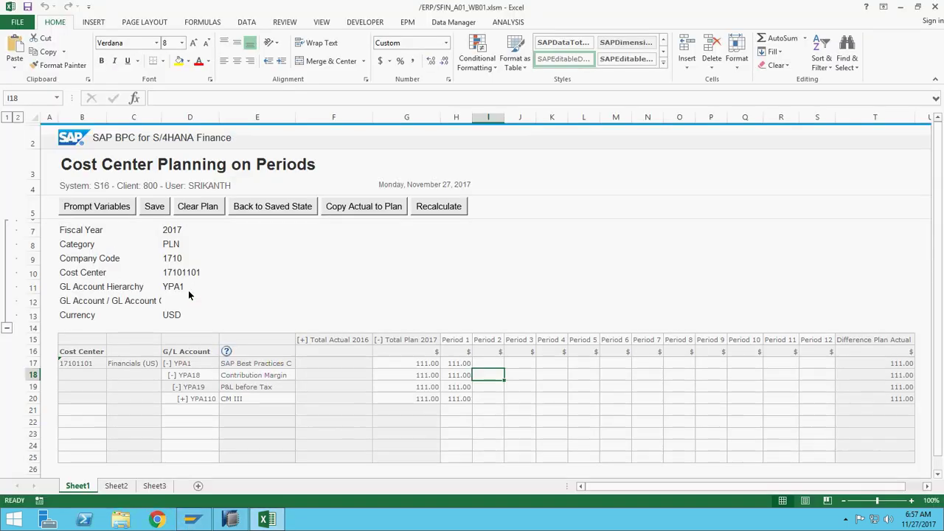
# Close the Cost Center Planning workbook without saving its changes and minimize SAP HANA Studio
pyautogui.click(936, 8)
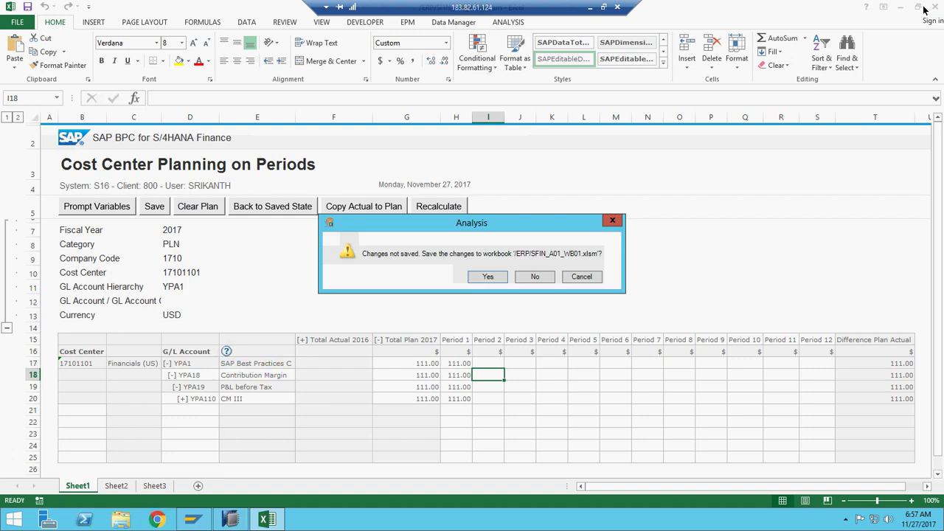
pyautogui.click(532, 276)
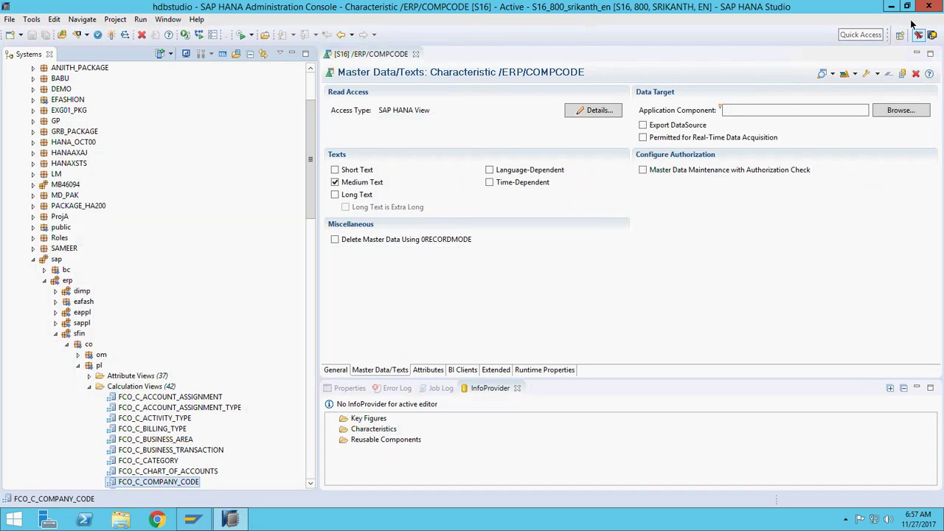
pyautogui.click(891, 6)
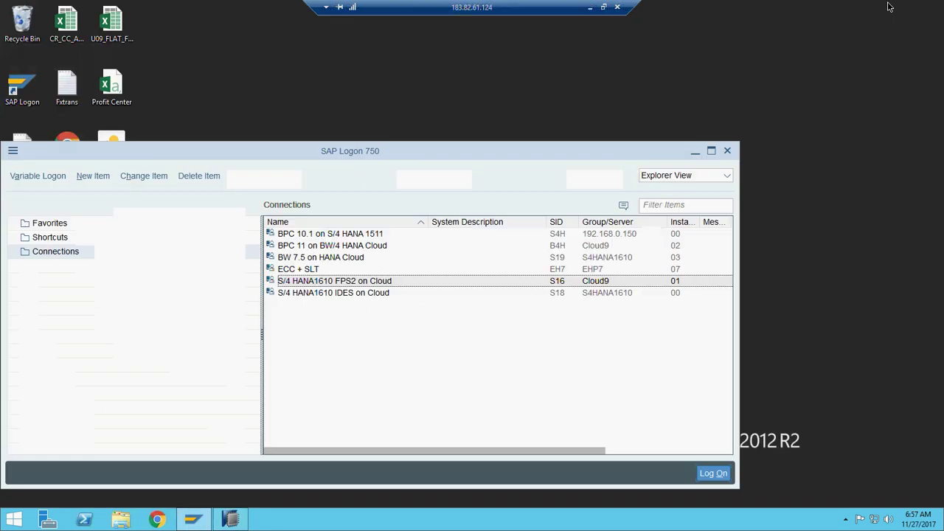
# Close SAP Logon and start it again from the desktop
pyautogui.click(374, 292)
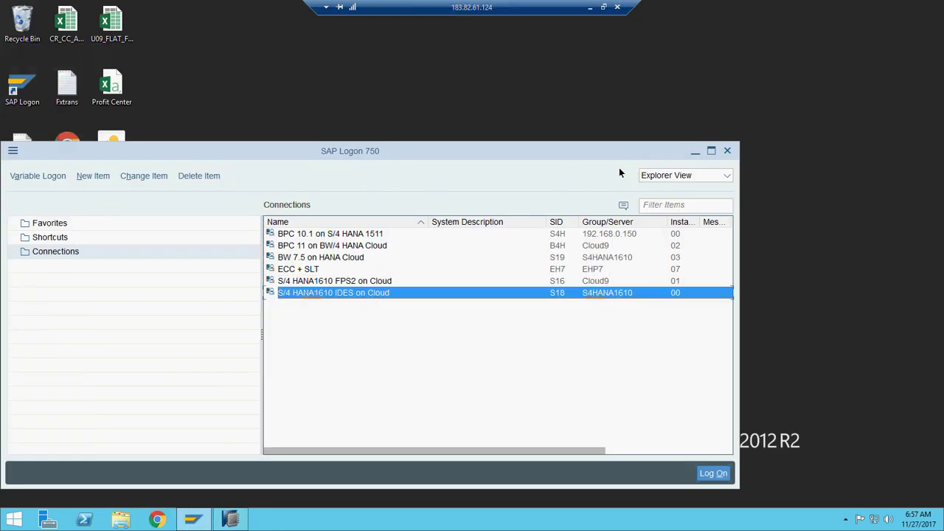
pyautogui.click(731, 154)
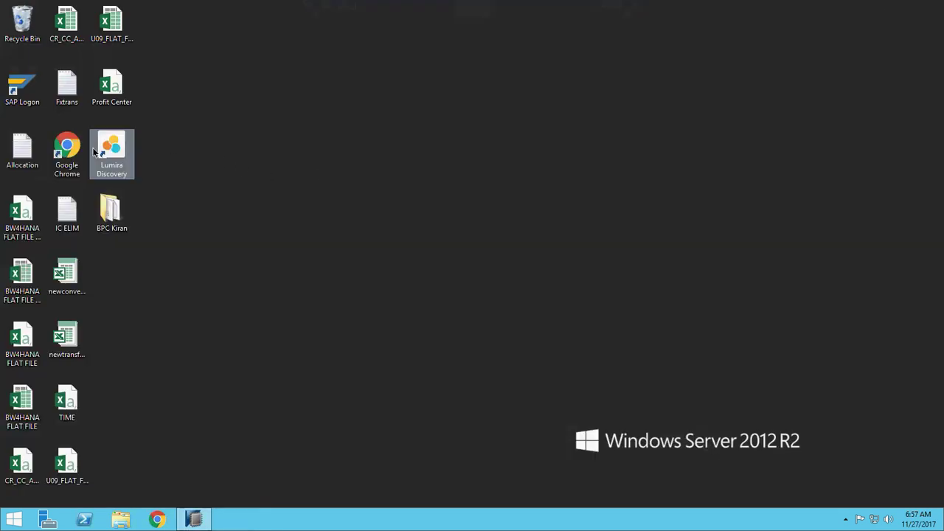
pyautogui.click(37, 89)
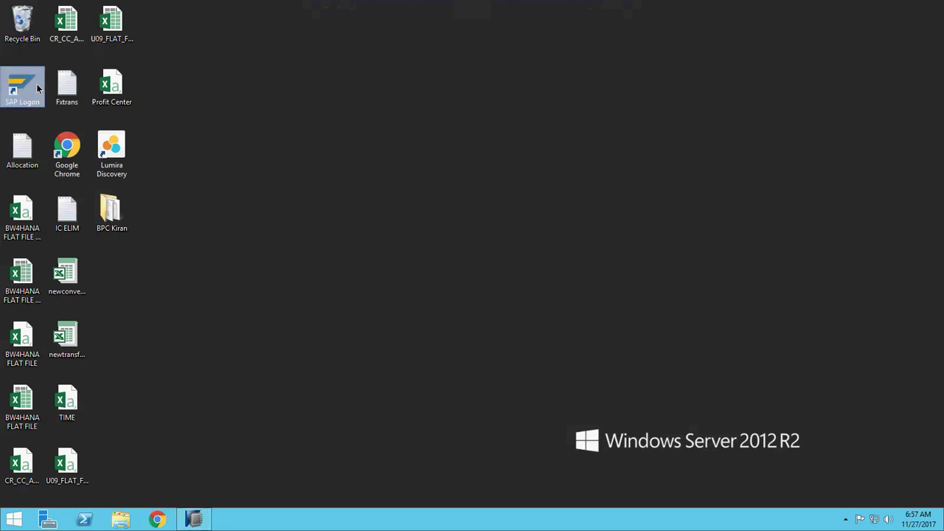
pyautogui.doubleClick(37, 88)
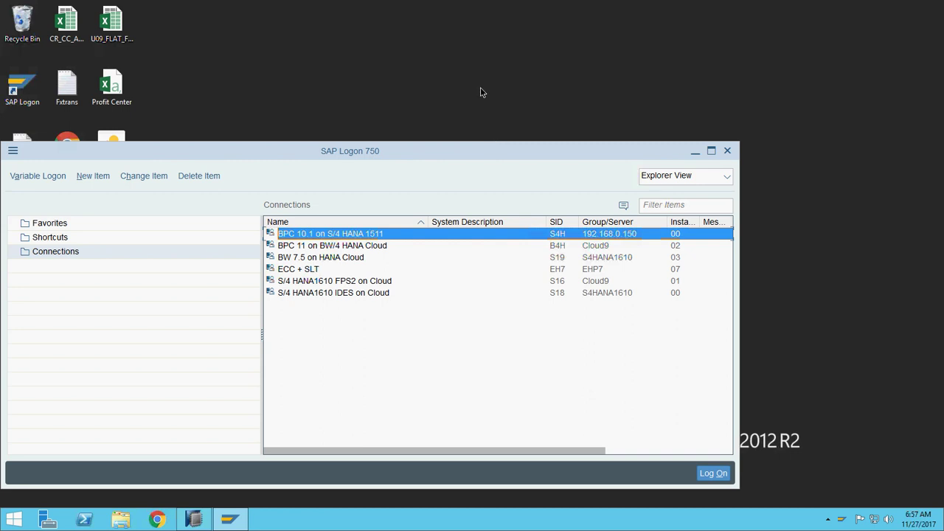
# Log on to the "BPC 11 on BW/4 HANA Cloud" connection in client 100, entering the user name and account password
pyautogui.click(346, 246)
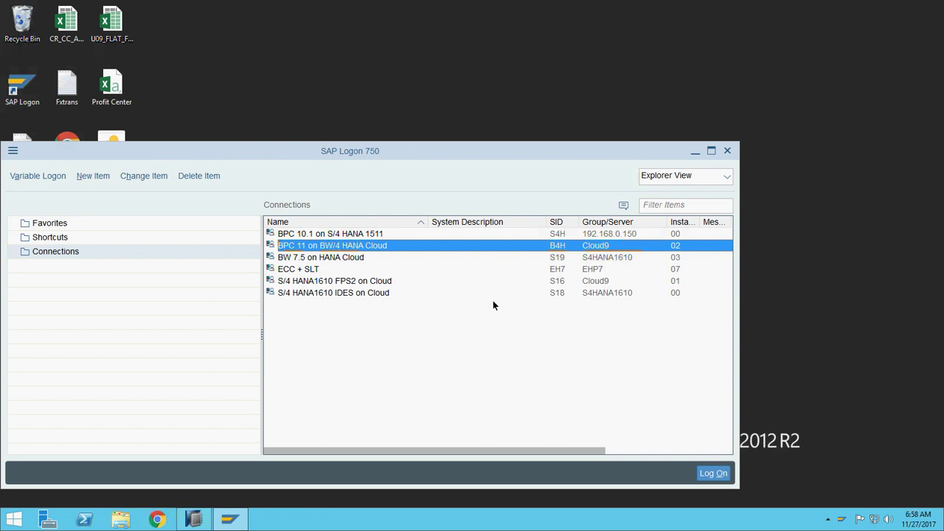
pyautogui.click(710, 471)
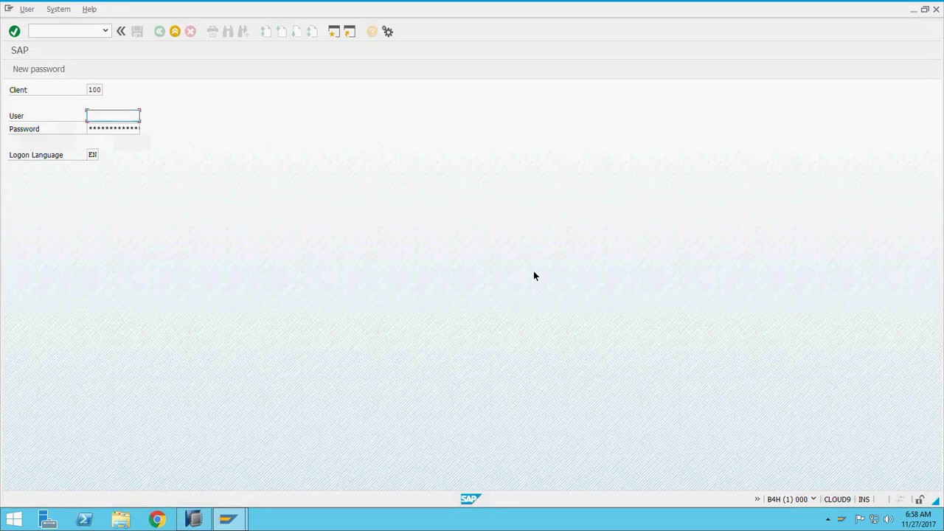
pyautogui.write('srikanth')
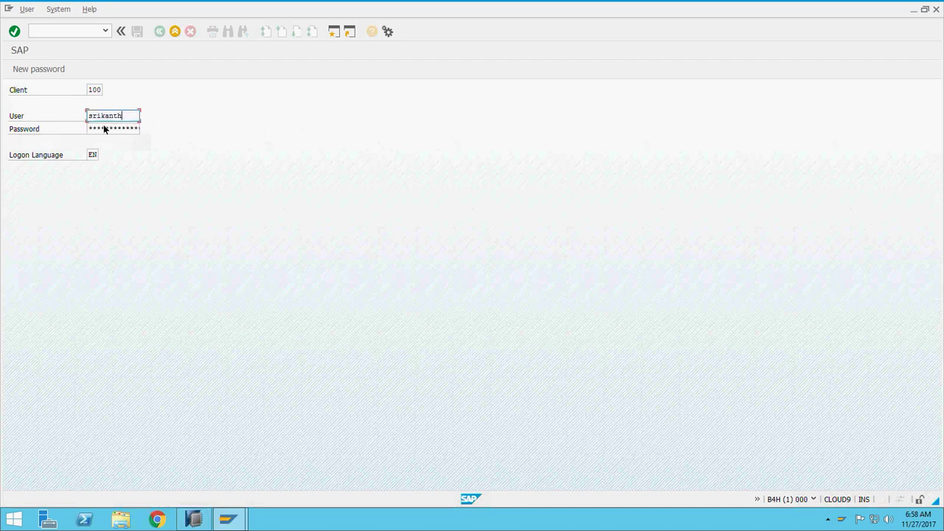
pyautogui.press('Tab')
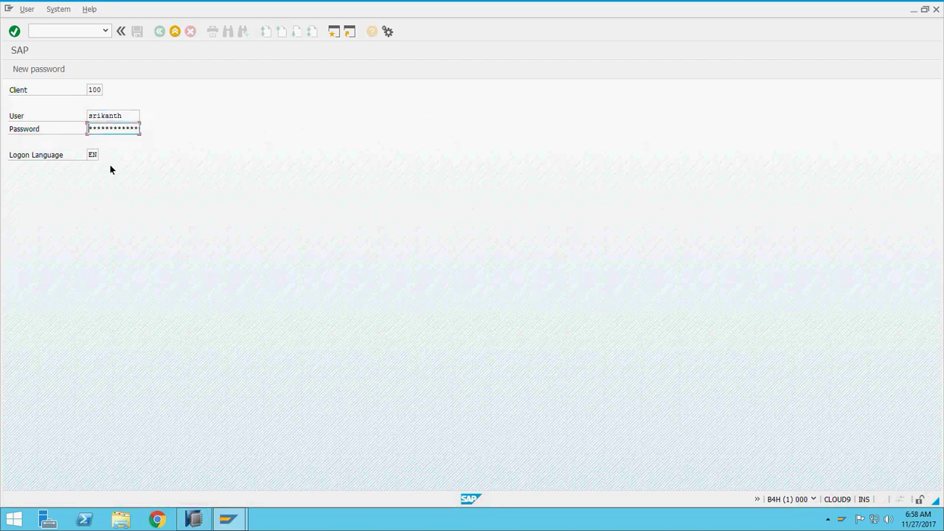
pyautogui.write('******')
pyautogui.press('Return')
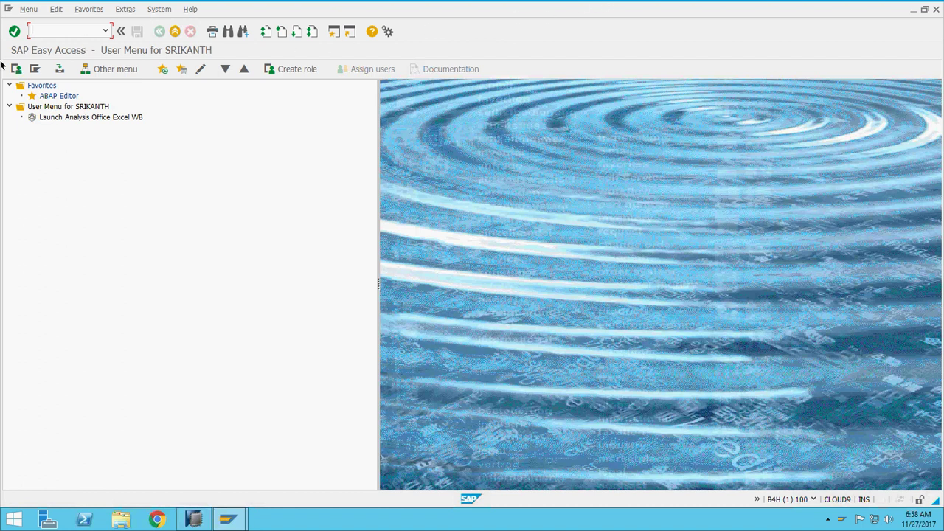
# Open the system status and display the installed product versions
pyautogui.click(160, 9)
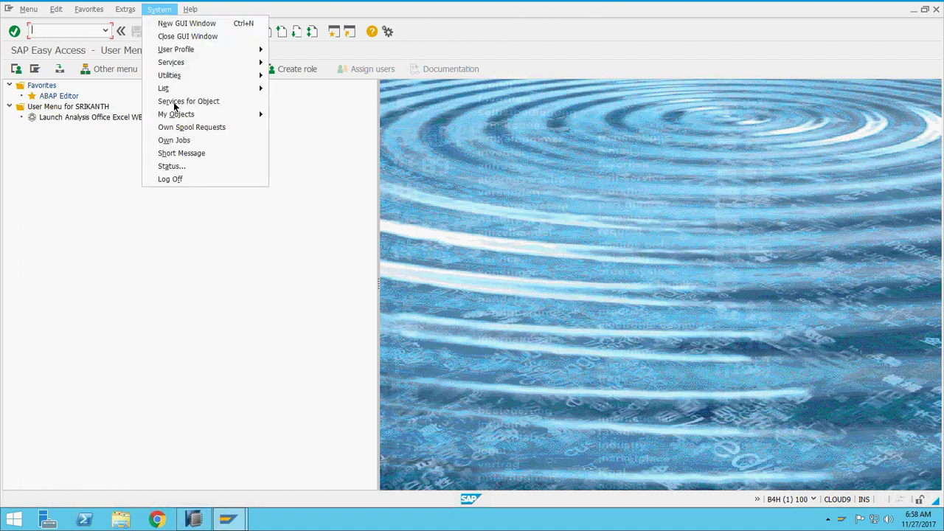
pyautogui.click(173, 169)
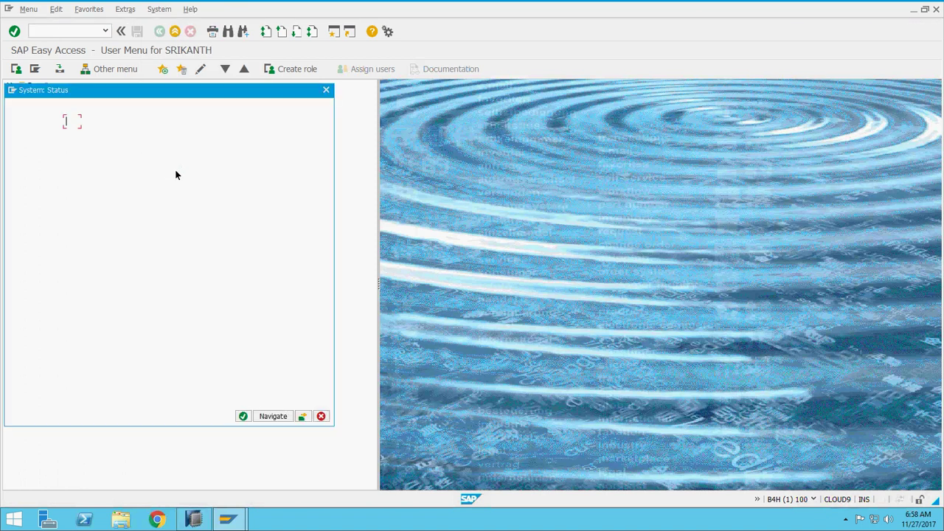
pyautogui.click(304, 239)
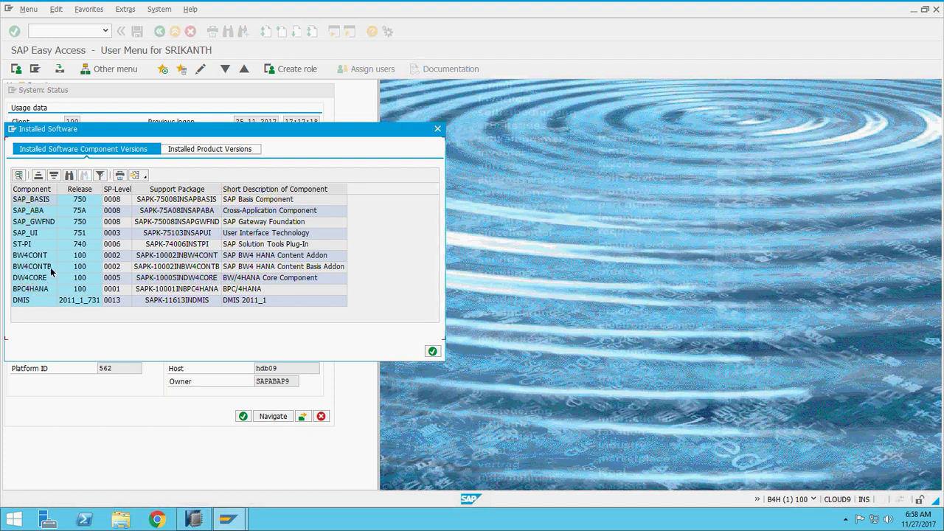
pyautogui.click(200, 150)
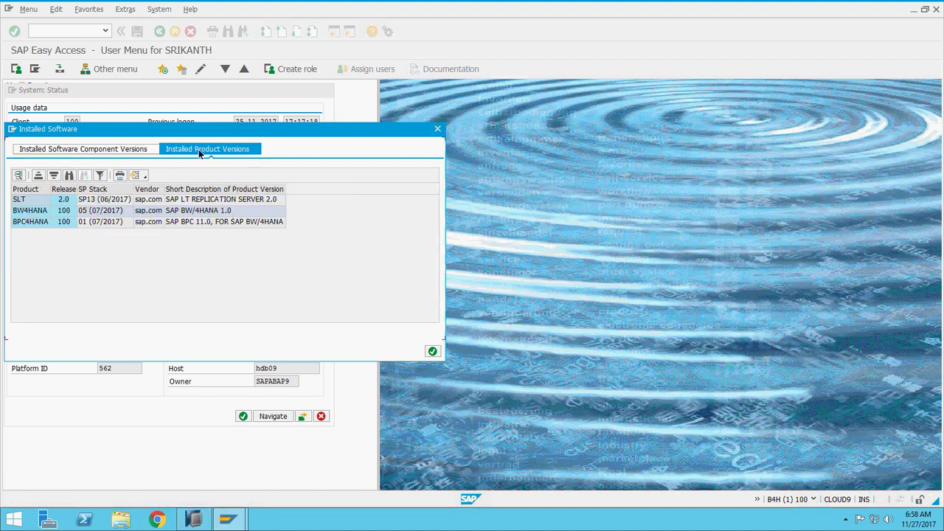
# Examine the release, SP stack and description of the BW4HANA and BPC4HANA products, and close the installed software list
pyautogui.click(39, 213)
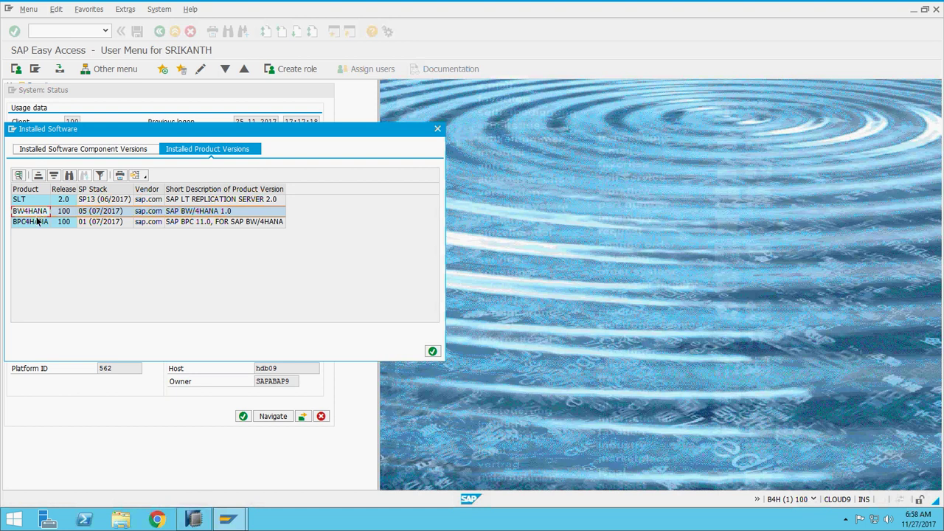
pyautogui.click(38, 223)
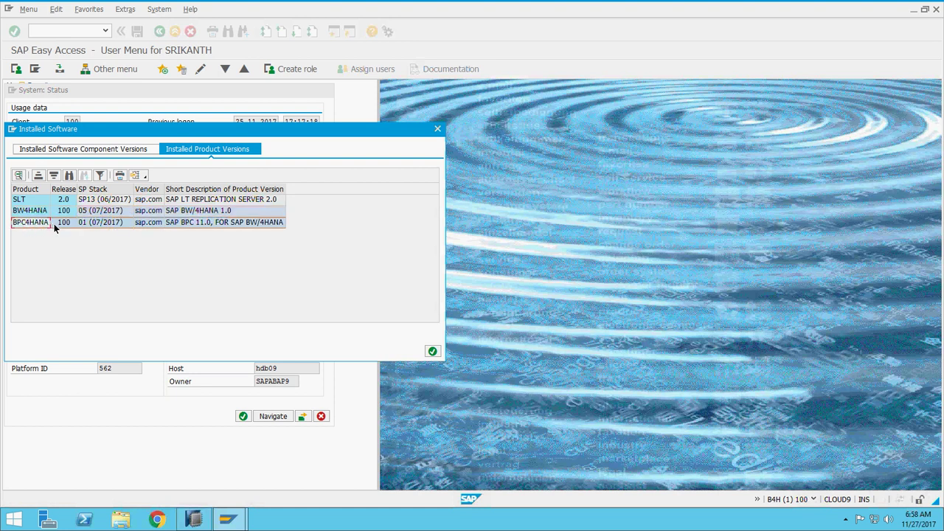
pyautogui.click(206, 228)
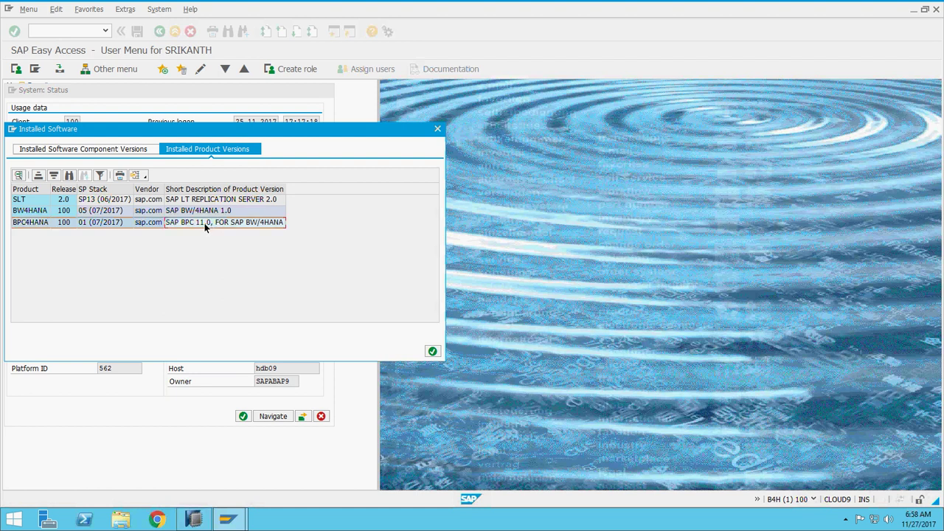
pyautogui.click(52, 210)
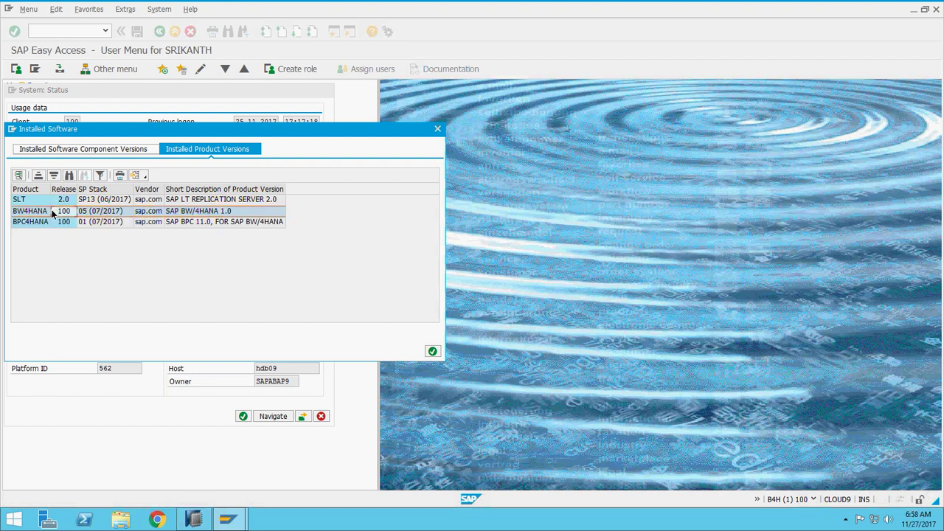
pyautogui.click(232, 215)
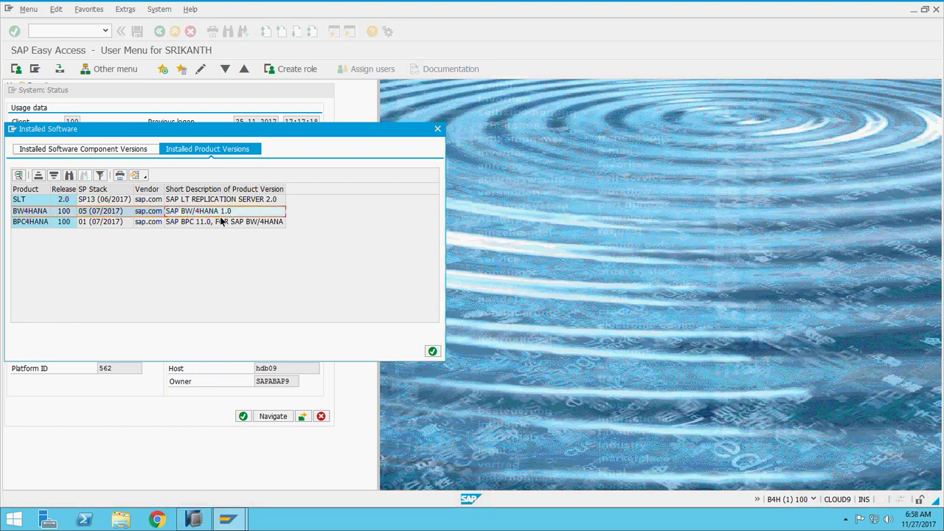
pyautogui.click(32, 223)
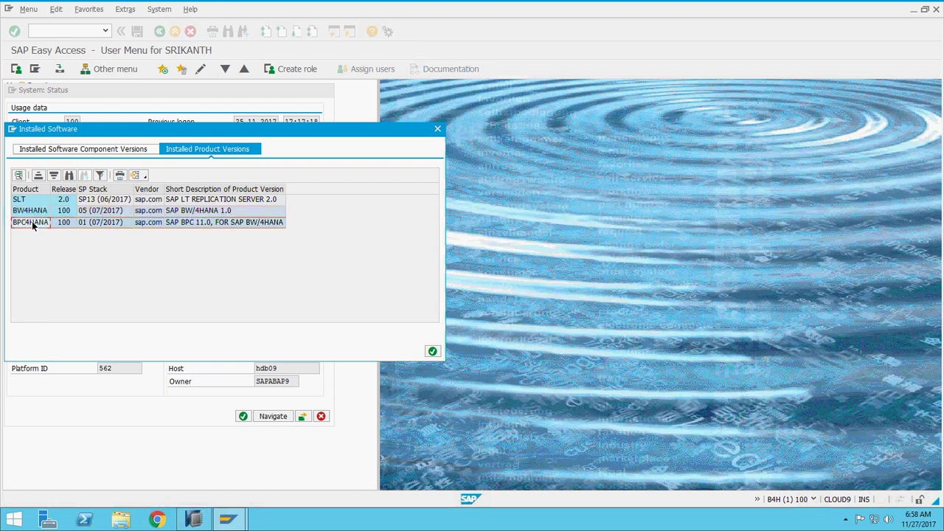
pyautogui.click(89, 221)
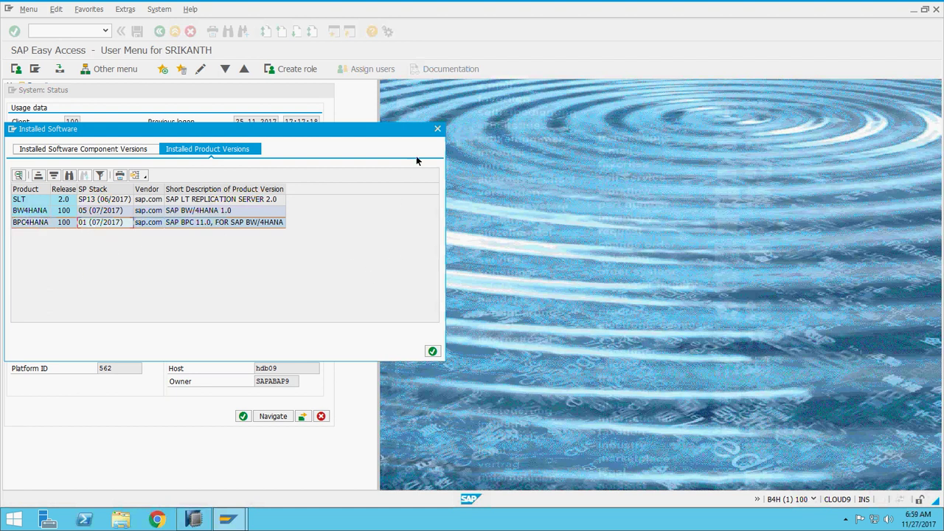
pyautogui.click(436, 130)
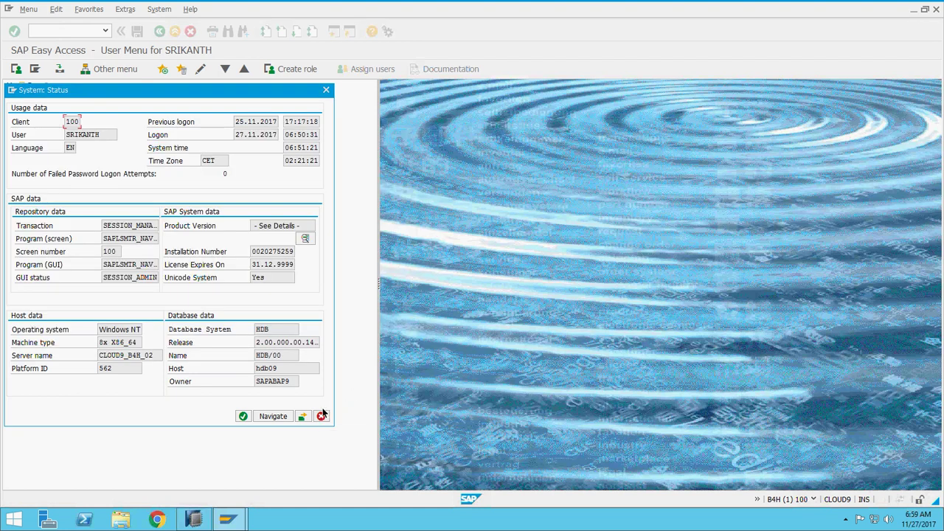
# Check the BW4CONTB and BW4CONT entries among the installed software components, and close the system status
pyautogui.click(305, 238)
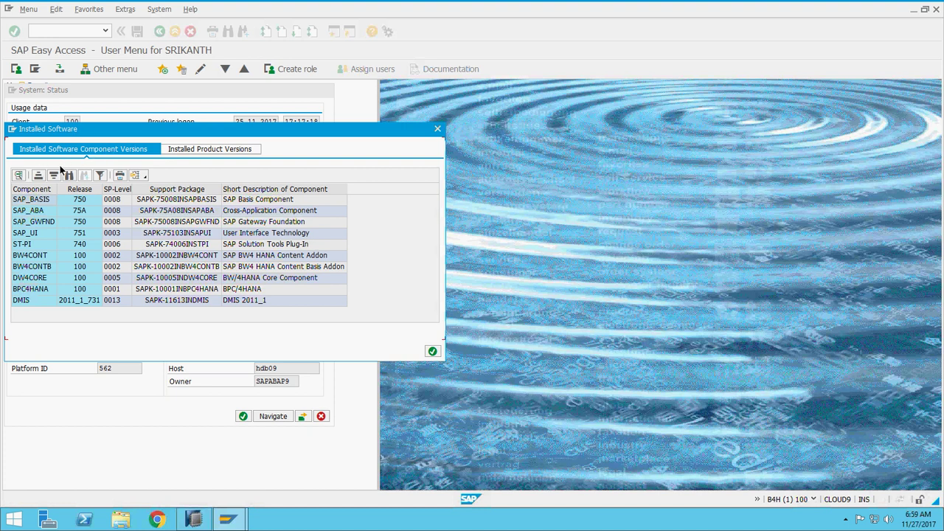
pyautogui.click(37, 267)
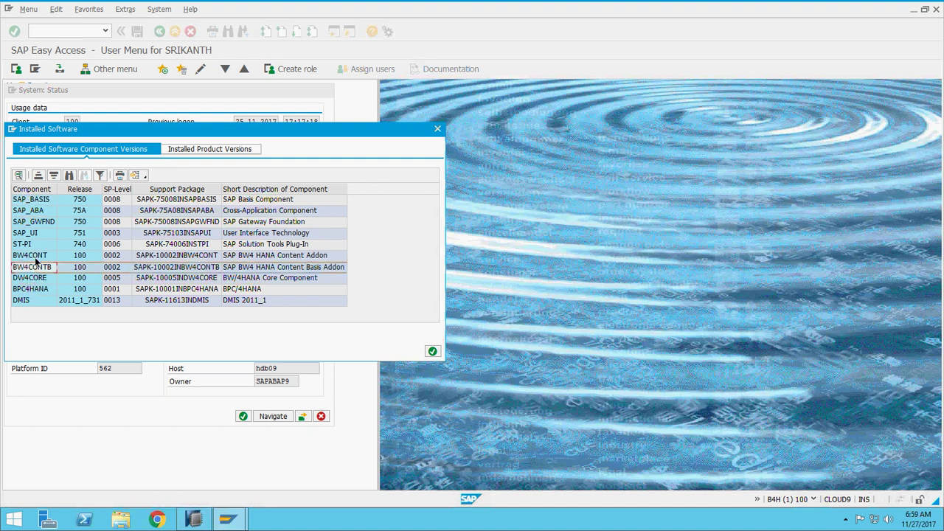
pyautogui.click(35, 258)
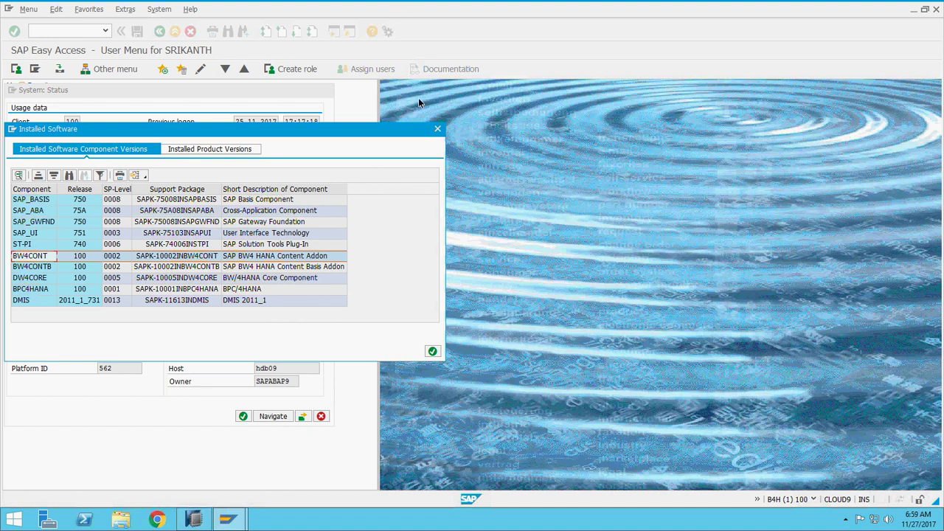
pyautogui.click(437, 129)
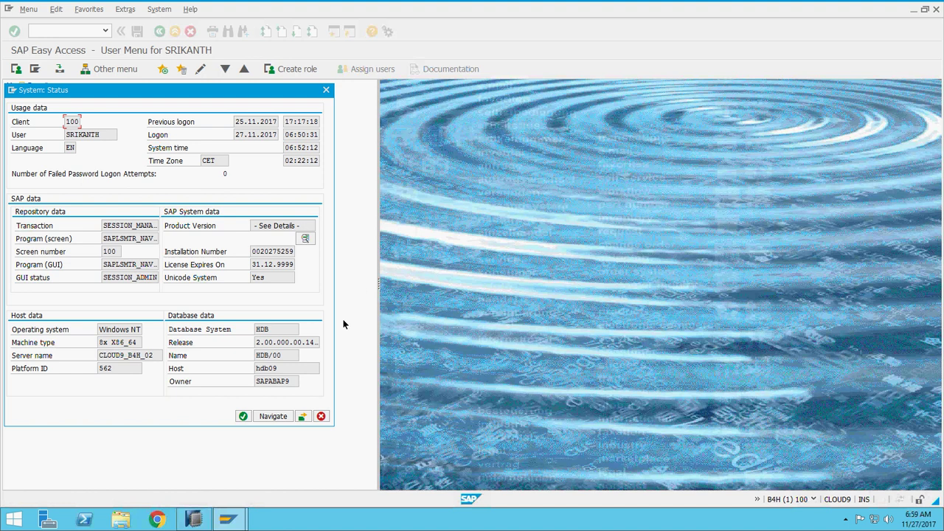
pyautogui.click(322, 417)
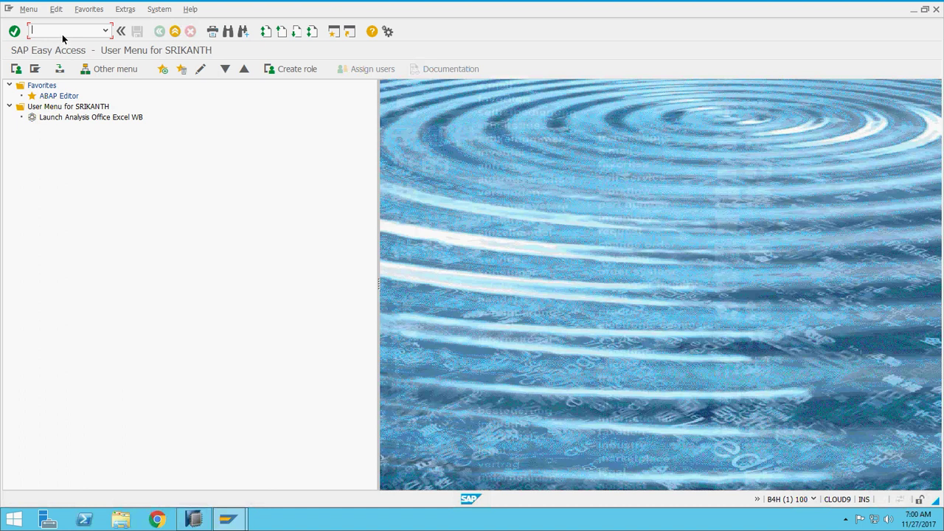
# Open the BW administration workbench with transaction rsa1
pyautogui.write('rsa1')
pyautogui.press('Return')
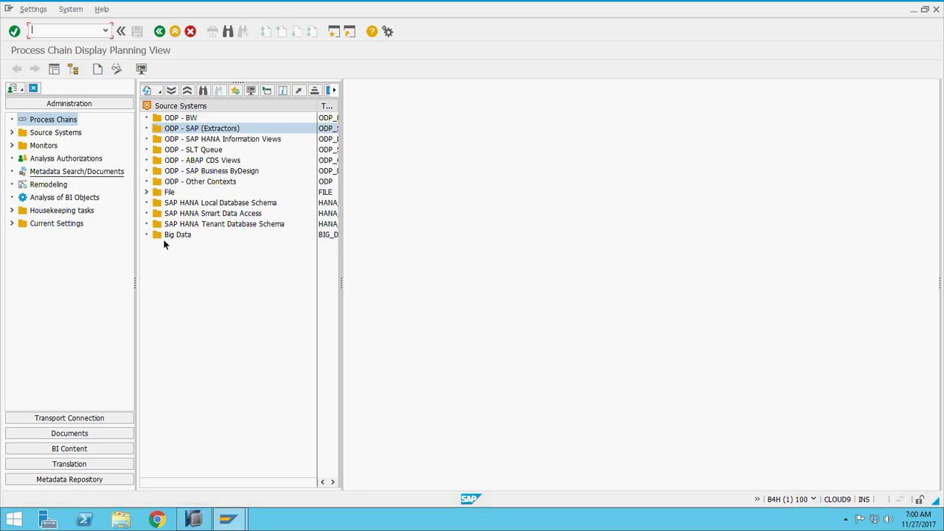
# Switch to SAP HANA Studio, collapse the sap package, and collapse the S16 project in the BW Modeling perspective
pyautogui.click(193, 521)
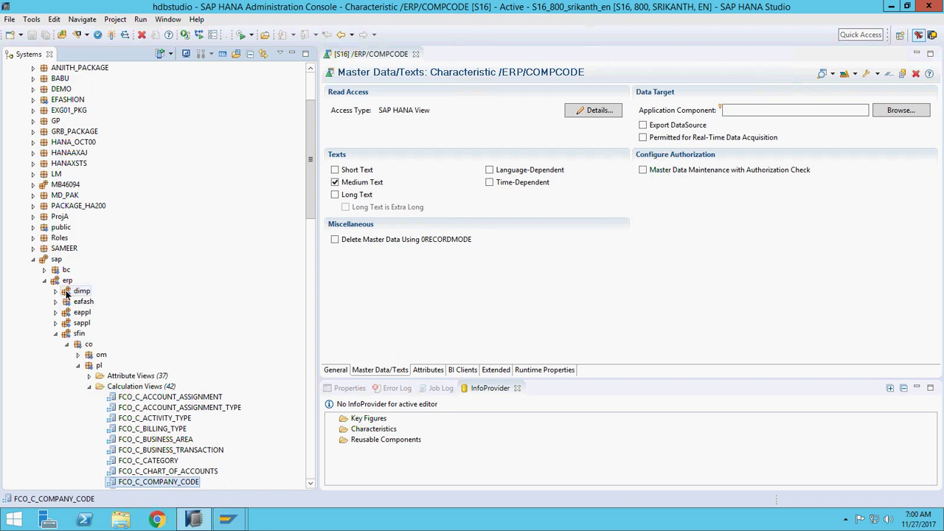
pyautogui.click(33, 259)
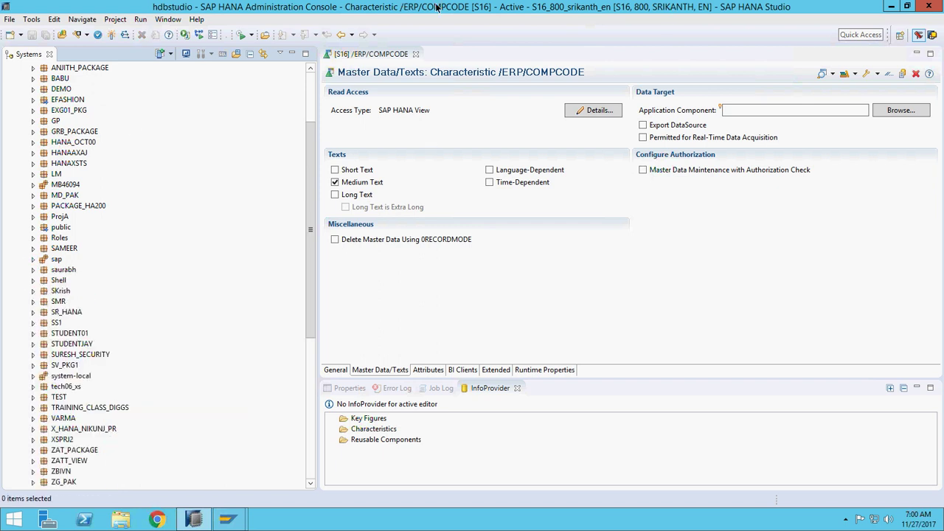
pyautogui.click(933, 36)
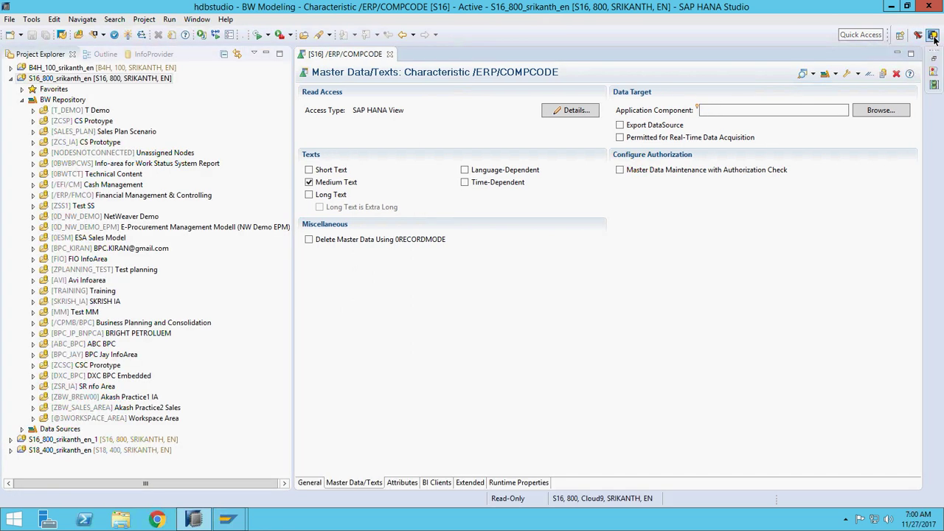
pyautogui.click(11, 79)
# Log on to the B4H client 100 project with the account password and expand its BW Repository
pyautogui.click(22, 68)
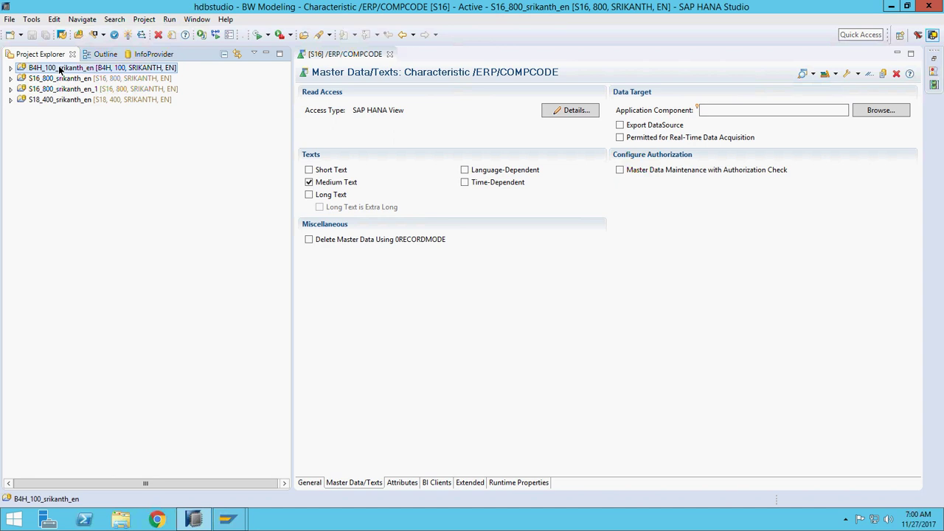
pyautogui.click(11, 67)
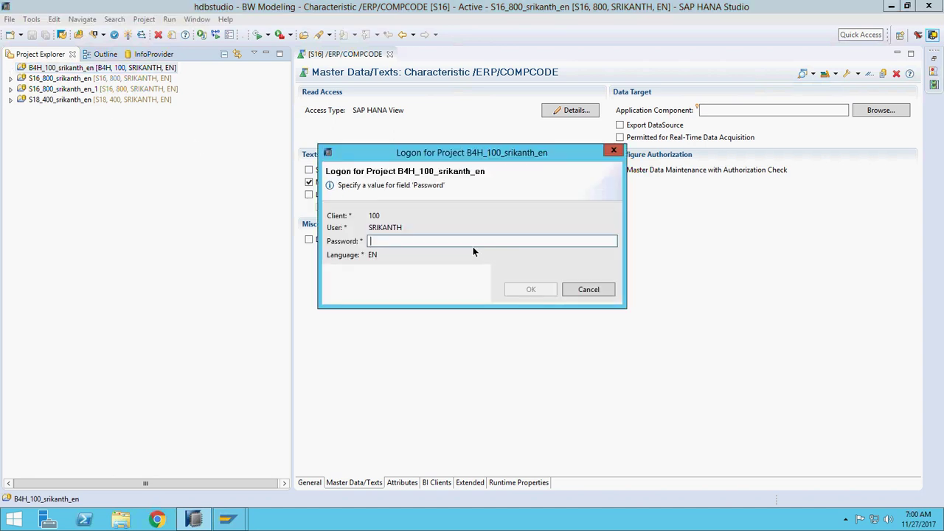
pyautogui.write('****')
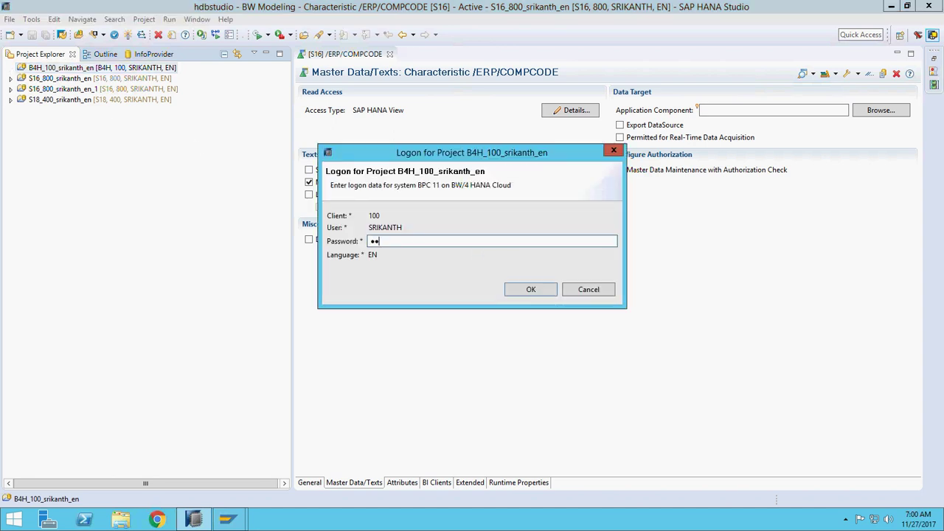
pyautogui.write('****')
pyautogui.click(526, 291)
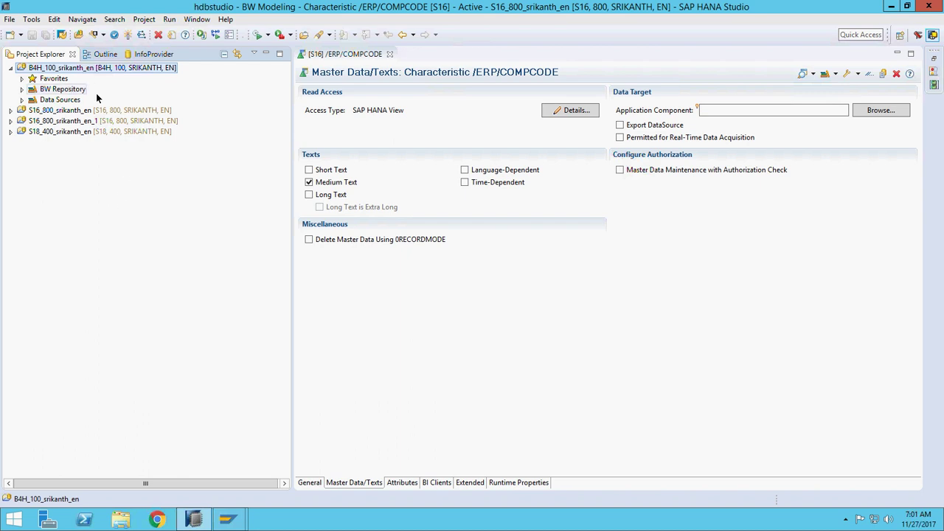
pyautogui.click(22, 89)
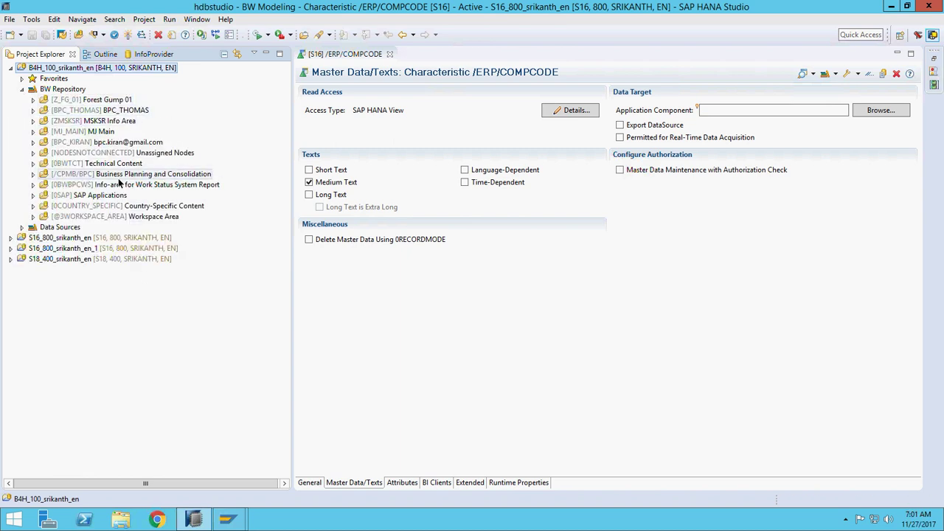
# Expand the InfoArea directly below MJ Main and its CompositeProvider, Aggregation Level, DataStore Object (advanced), Characteristic and Key Figure folders
pyautogui.doubleClick(74, 142)
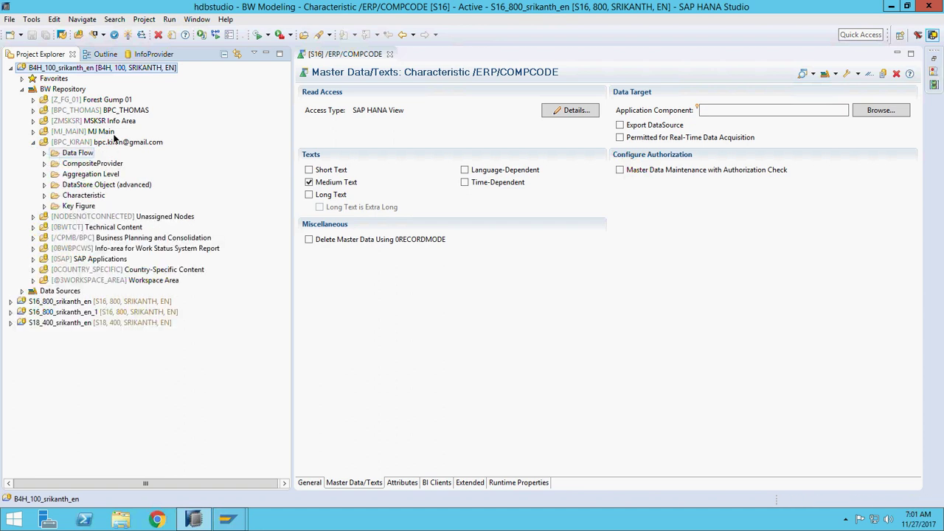
pyautogui.click(44, 164)
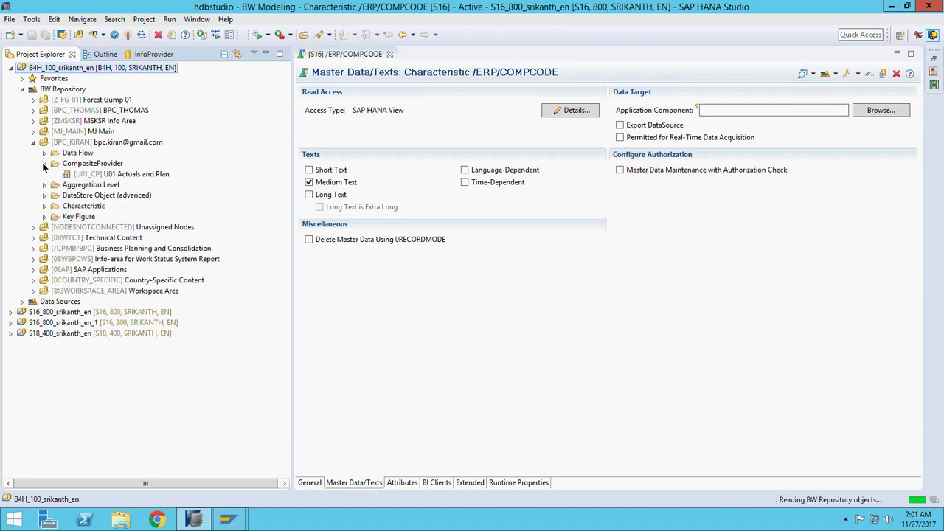
pyautogui.click(44, 185)
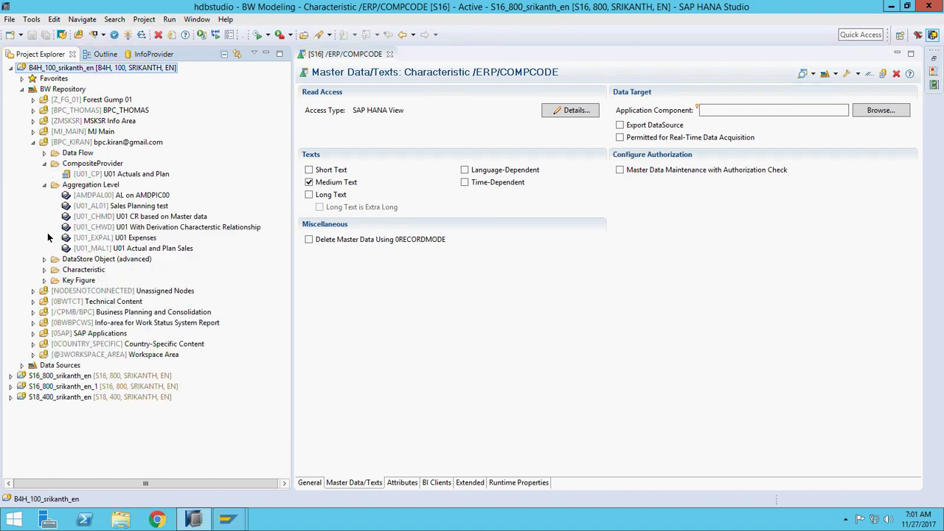
pyautogui.click(44, 259)
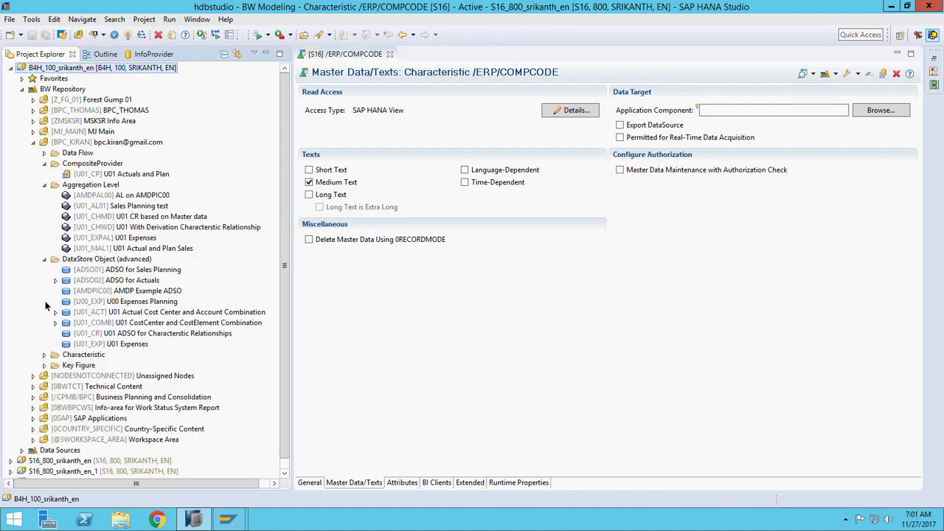
pyautogui.click(44, 355)
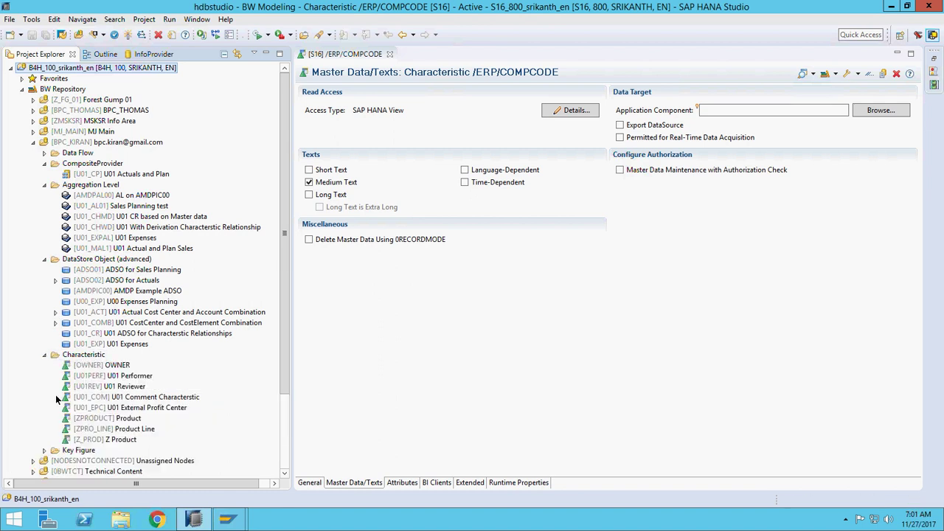
pyautogui.click(43, 450)
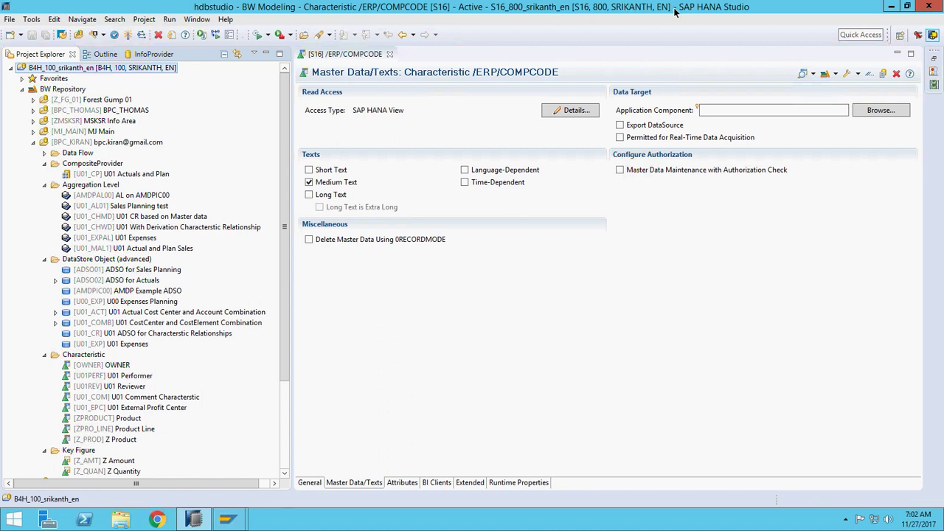
# Switch to the B4H SAP GUI session, run transaction sicf, and expand default_host in the external aliases
pyautogui.click(890, 7)
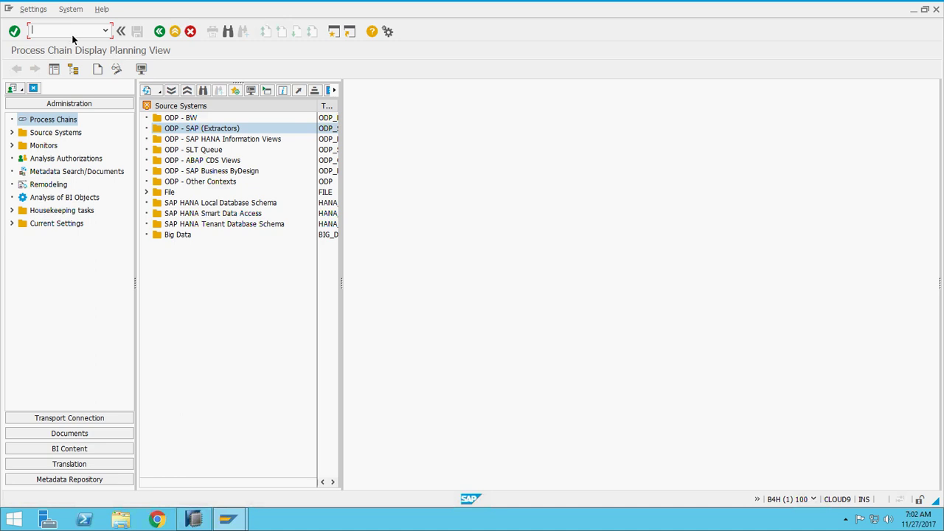
pyautogui.write('/nsicf')
pyautogui.press('Return')
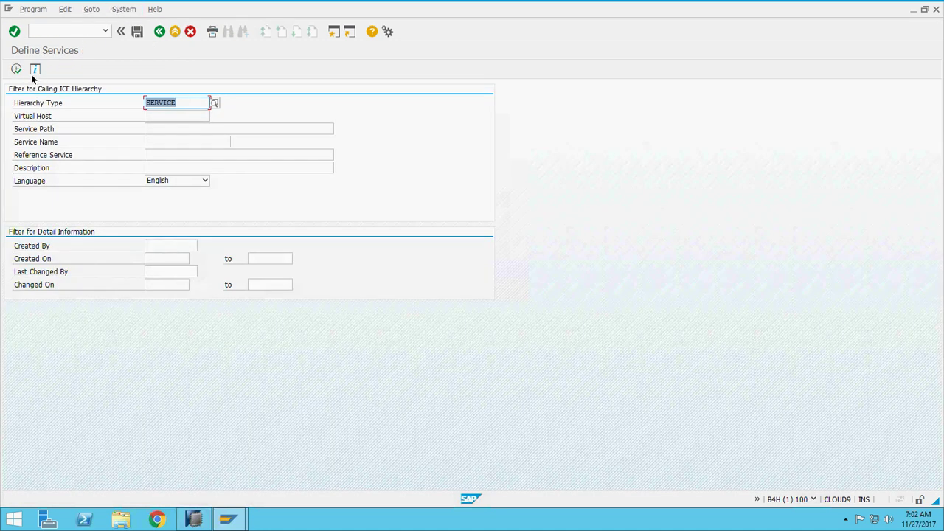
pyautogui.click(16, 69)
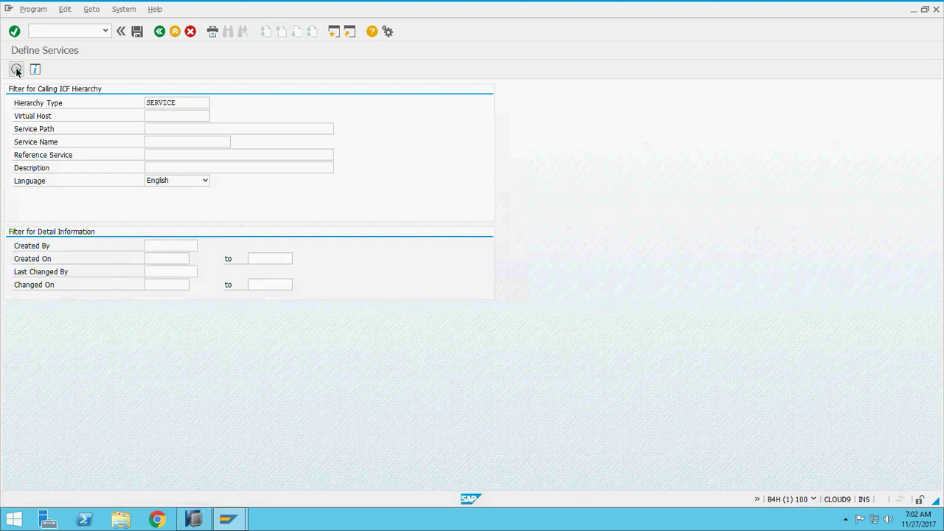
pyautogui.click(225, 70)
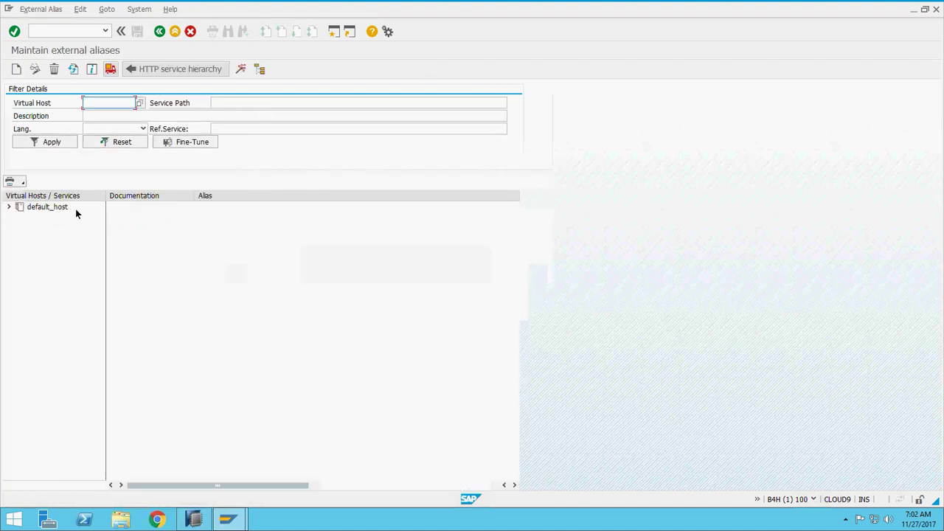
pyautogui.click(9, 208)
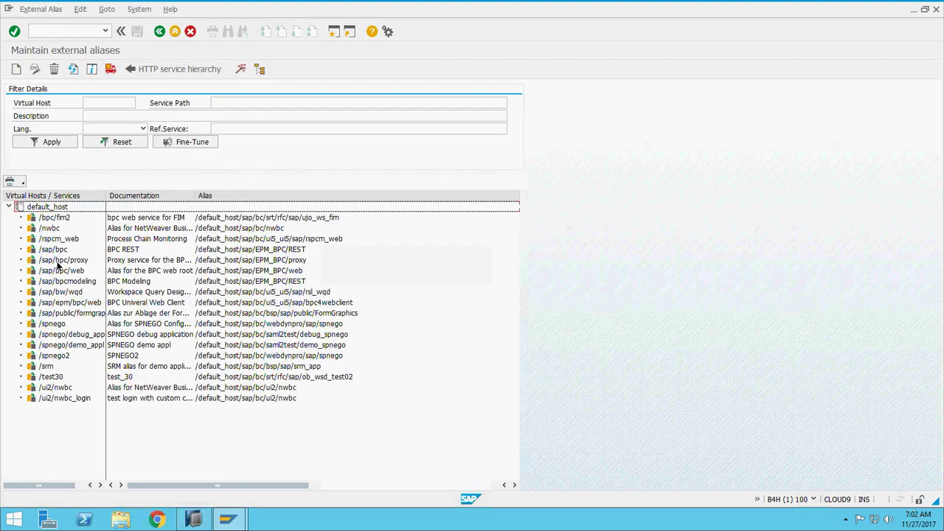
# Test the /sap/epm/bpc/web external alias to launch the BPC web client, and maximize its browser window
pyautogui.rightClick(138, 305)
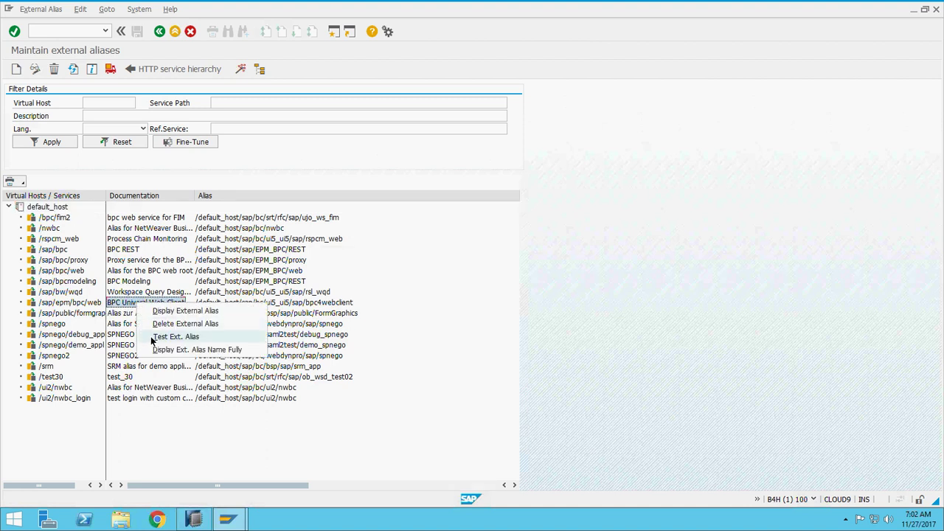
pyautogui.click(152, 337)
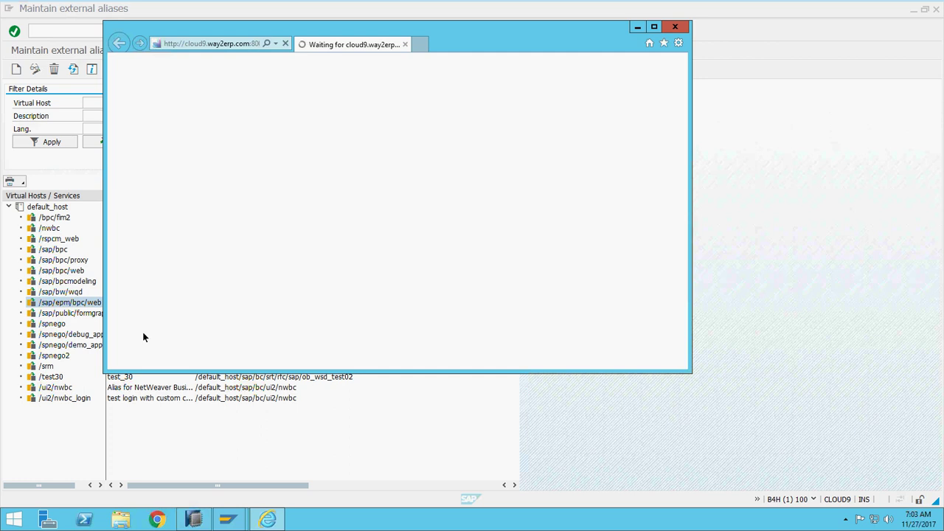
pyautogui.click(654, 28)
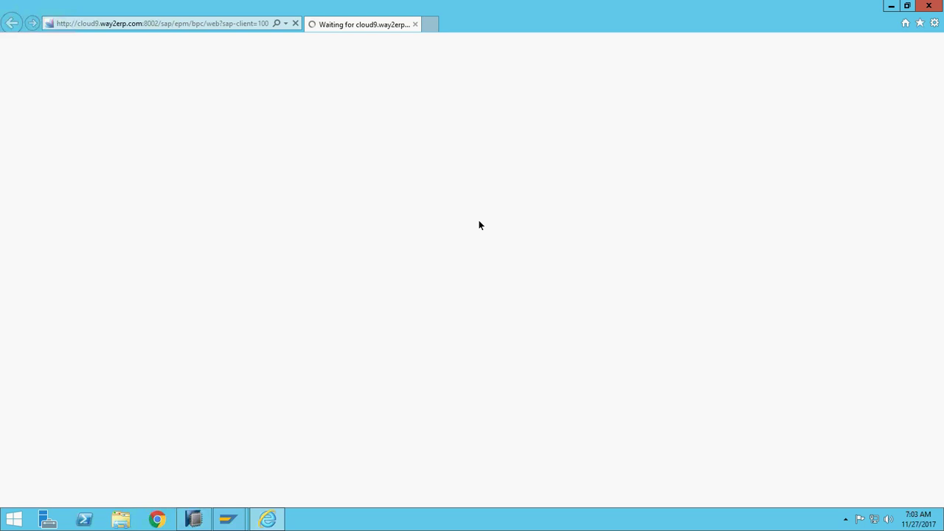
# Sign in to the BPC web client with the account user name and password
pyautogui.write('srikant')
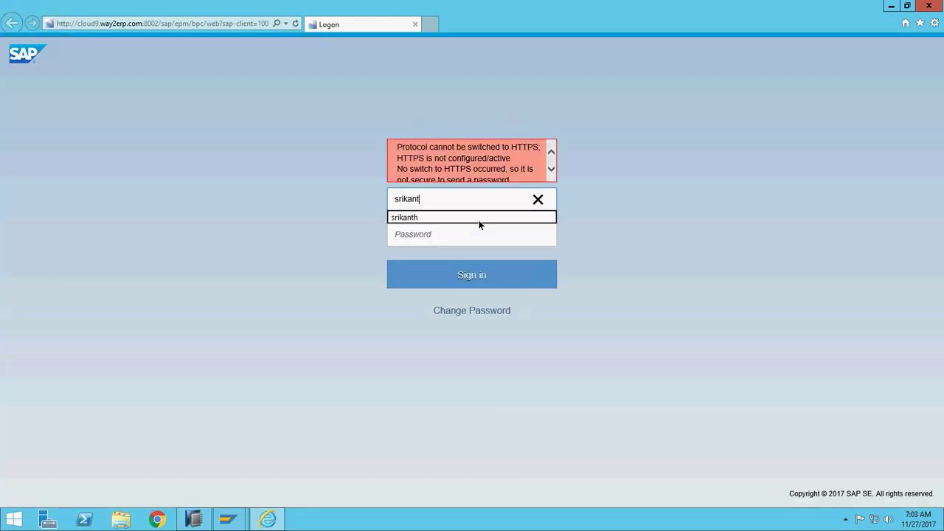
pyautogui.click(480, 217)
pyautogui.click(451, 233)
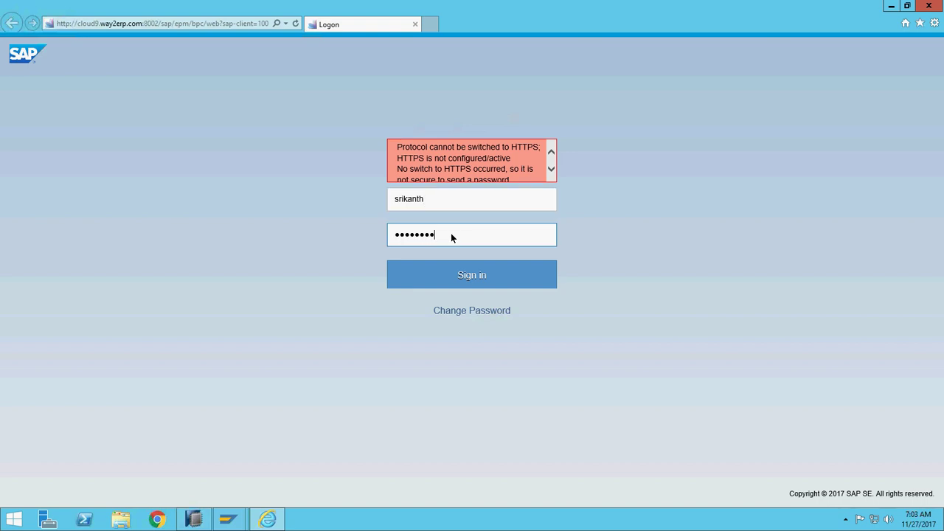
pyautogui.click(434, 271)
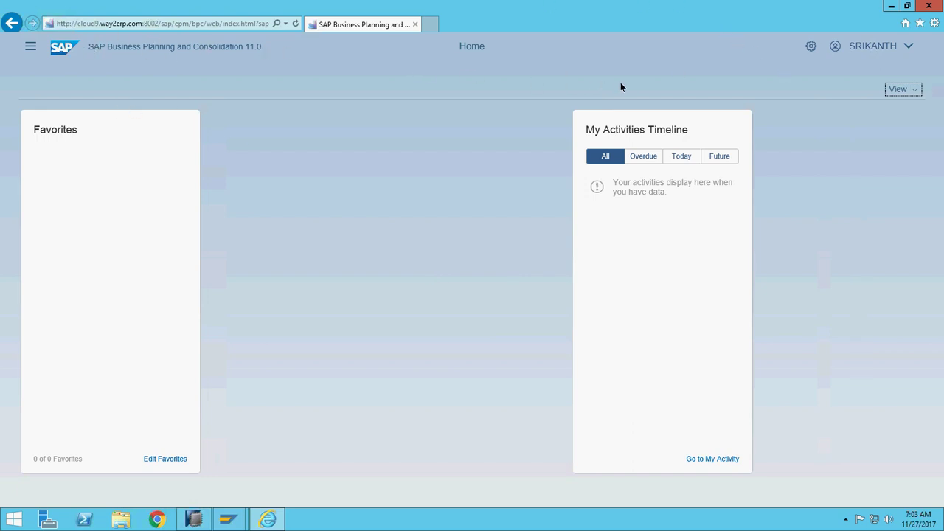
# Connect to the embedded environment U01_ENV
pyautogui.click(807, 48)
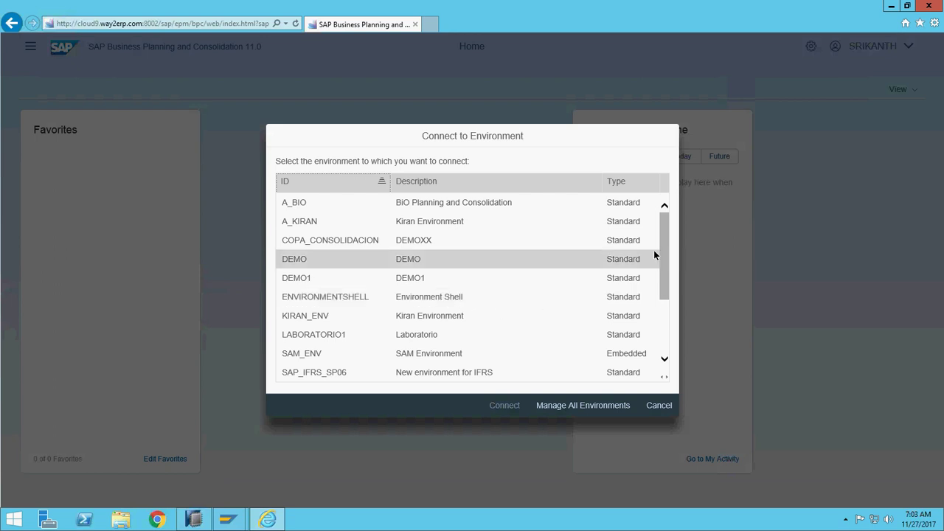
pyautogui.moveTo(665, 254); pyautogui.dragTo(668, 330)
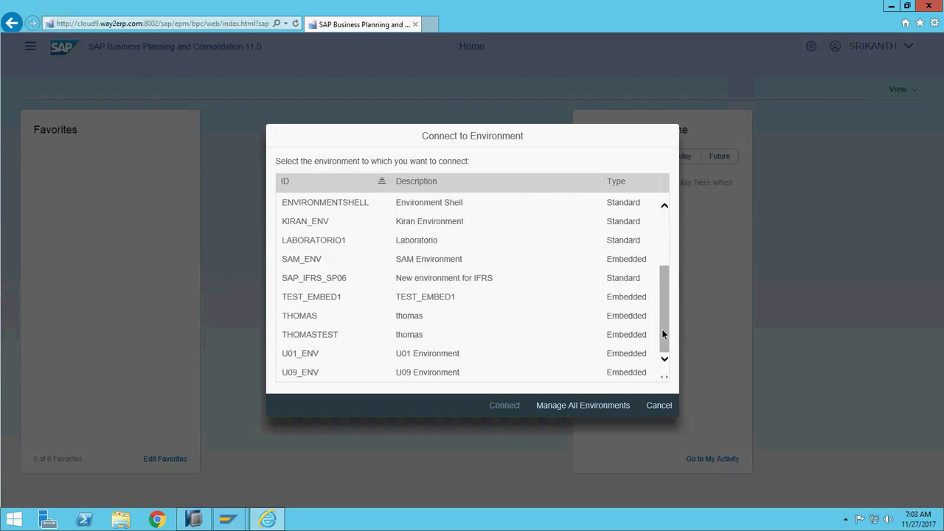
pyautogui.click(400, 358)
pyautogui.click(505, 405)
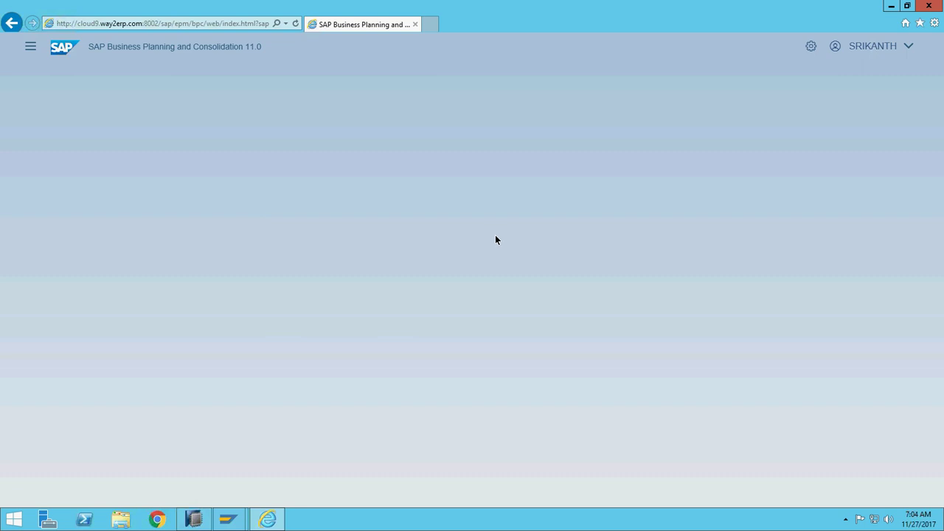
# Open the U01_PRODUCT model from the Models list in the Administration modeling area
pyautogui.click(36, 45)
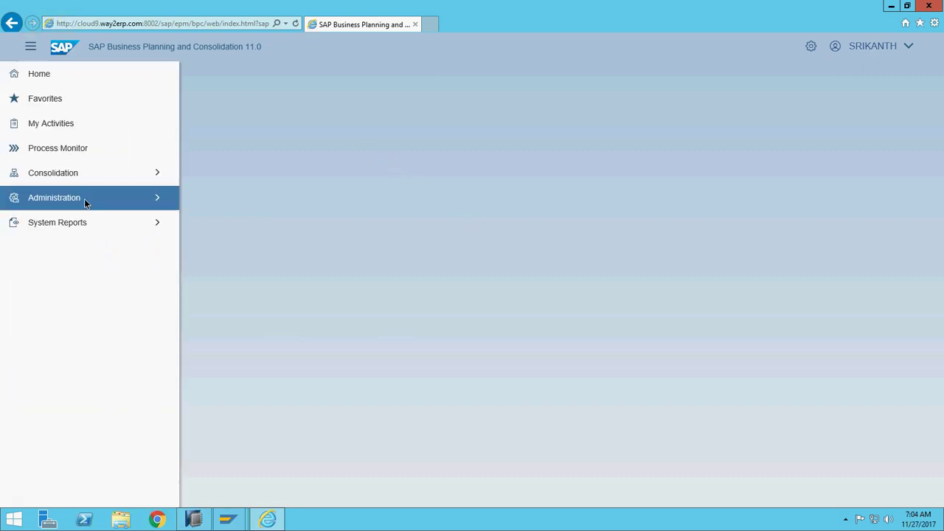
pyautogui.click(84, 199)
pyautogui.click(77, 224)
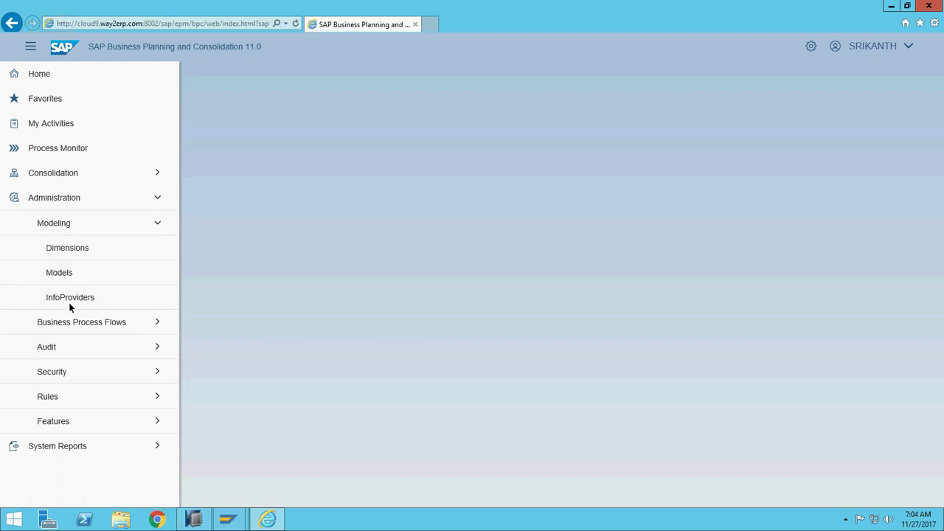
pyautogui.click(68, 273)
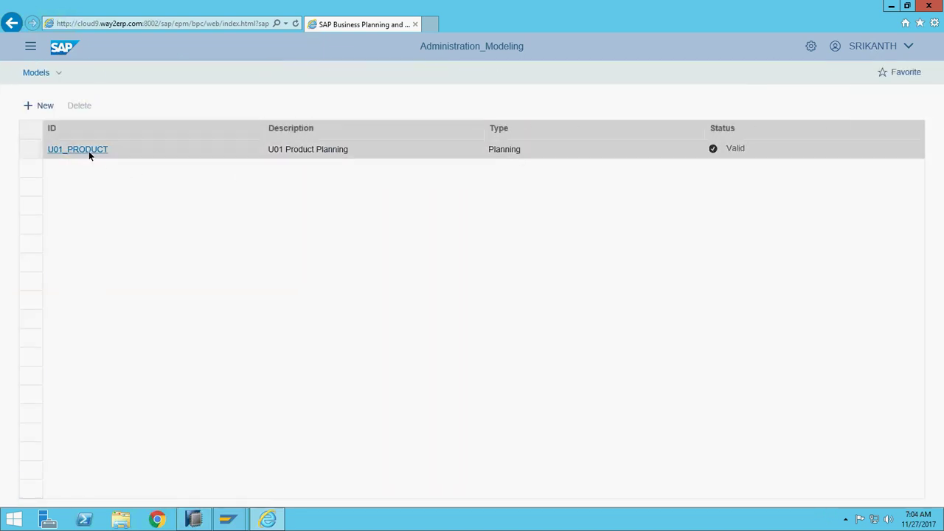
pyautogui.click(89, 147)
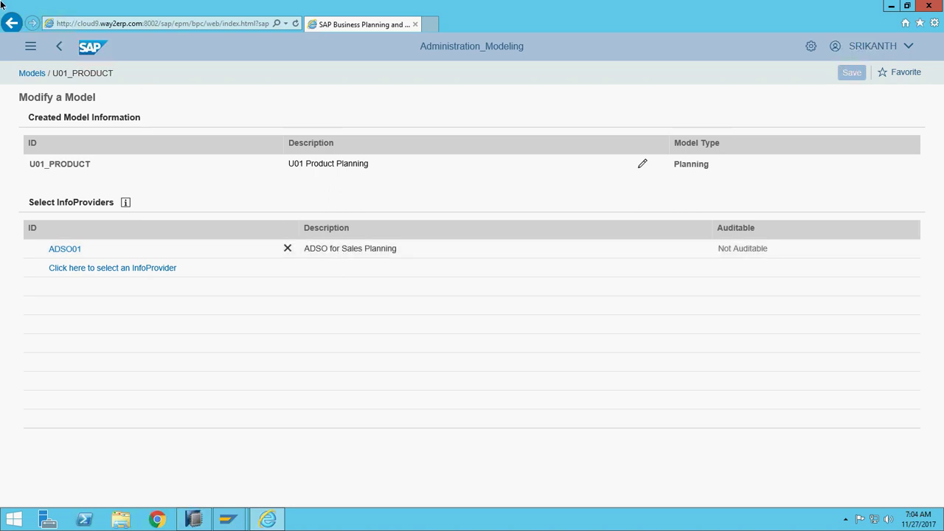
# Look through the Business Process Flows entries under Administration, and return from U01_PRODUCT to the Models list
pyautogui.click(29, 45)
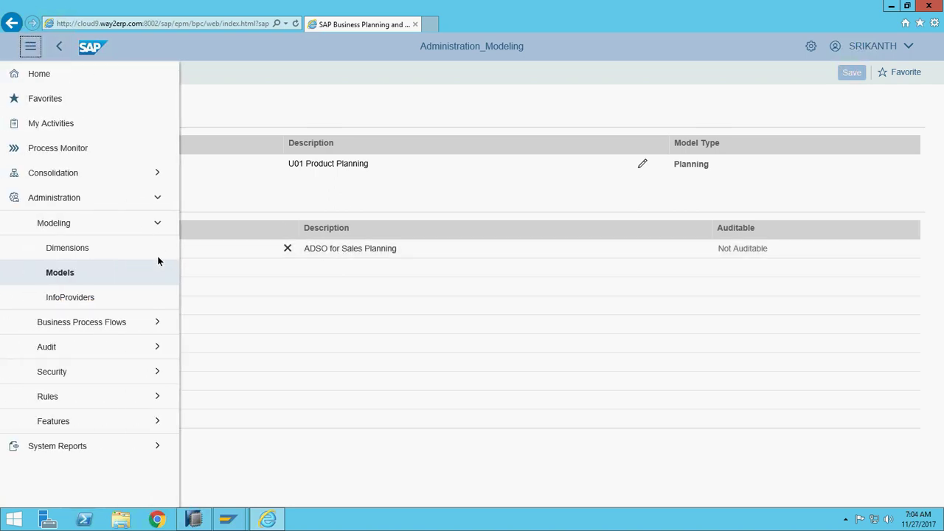
pyautogui.click(146, 323)
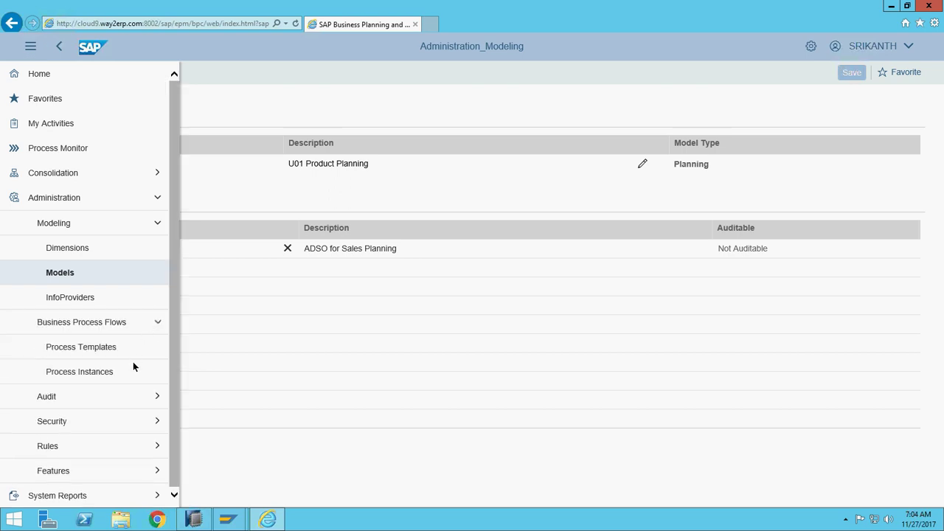
pyautogui.click(116, 433)
pyautogui.click(476, 181)
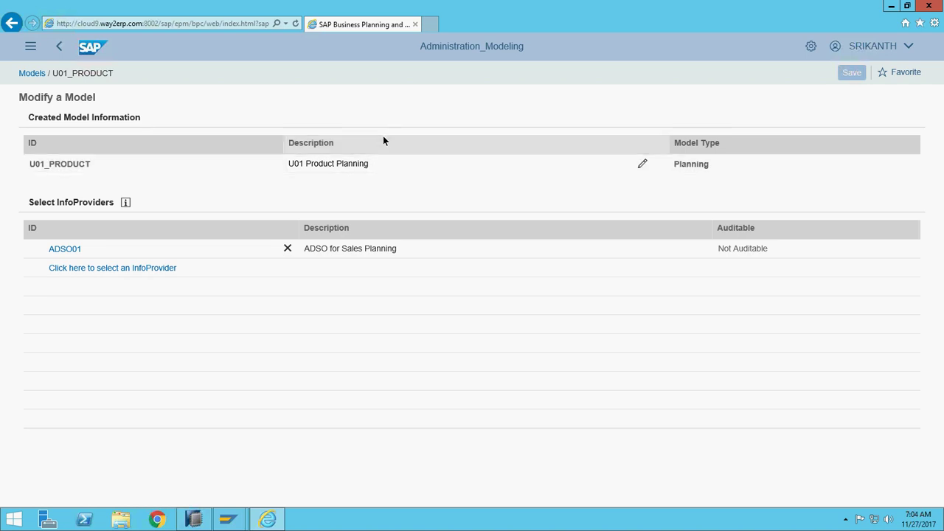
pyautogui.click(60, 53)
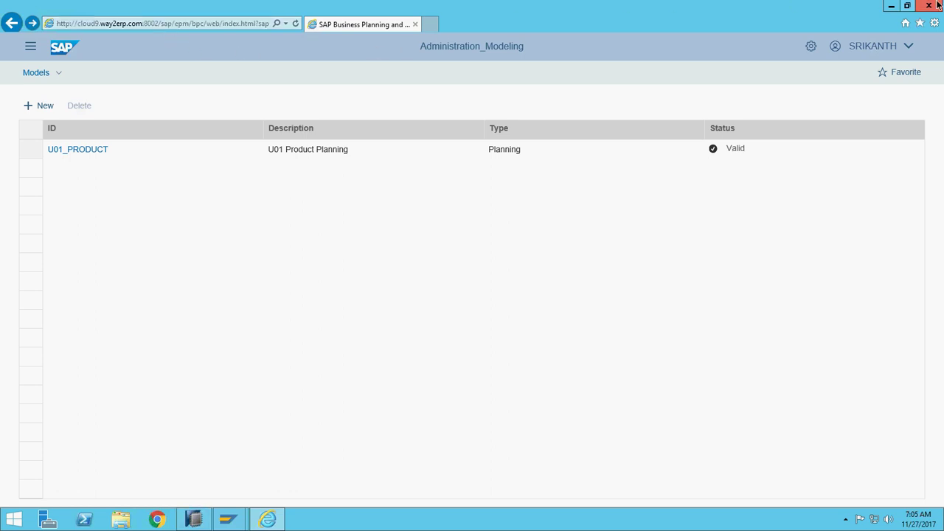
# Switch to the PowerPoint presentation and review the BPC 11, 1610 and ACDOCA/ACDOCP notes on slide 5
pyautogui.moveTo(891, 8)
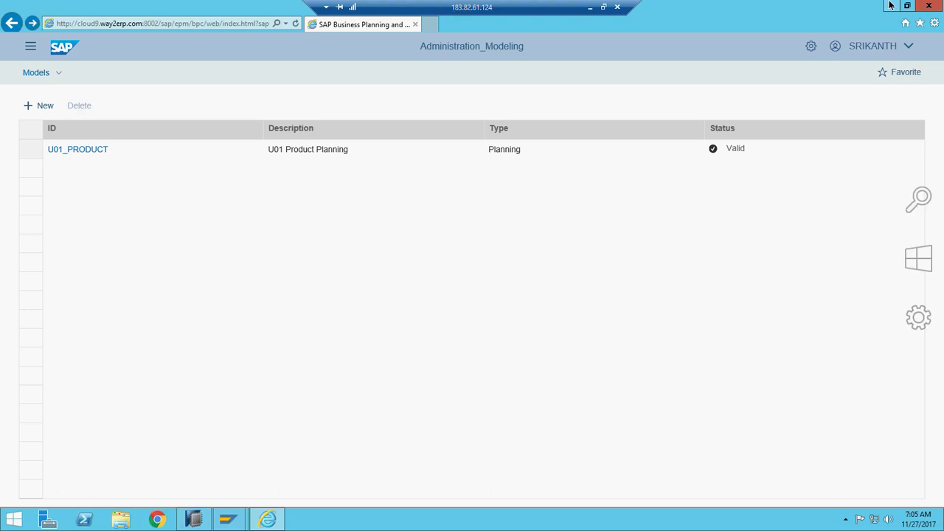
pyautogui.click(591, 8)
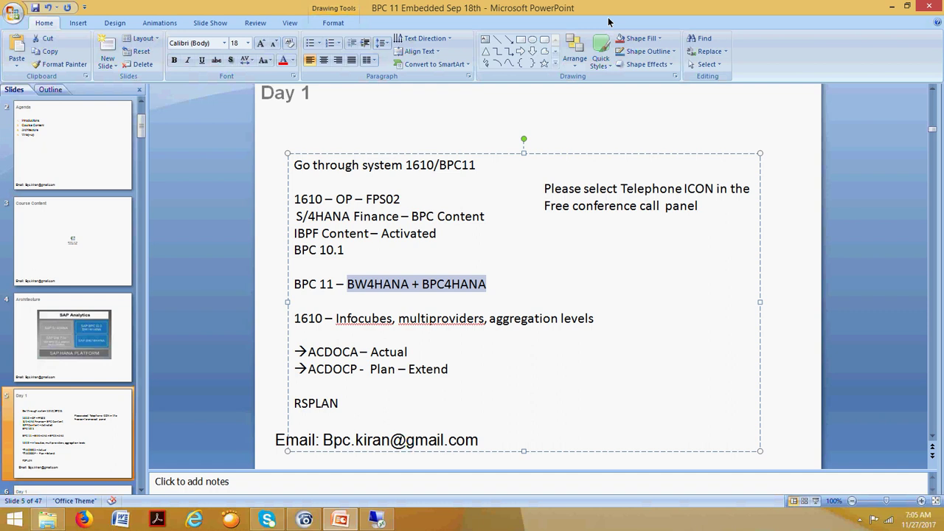
pyautogui.click(363, 290)
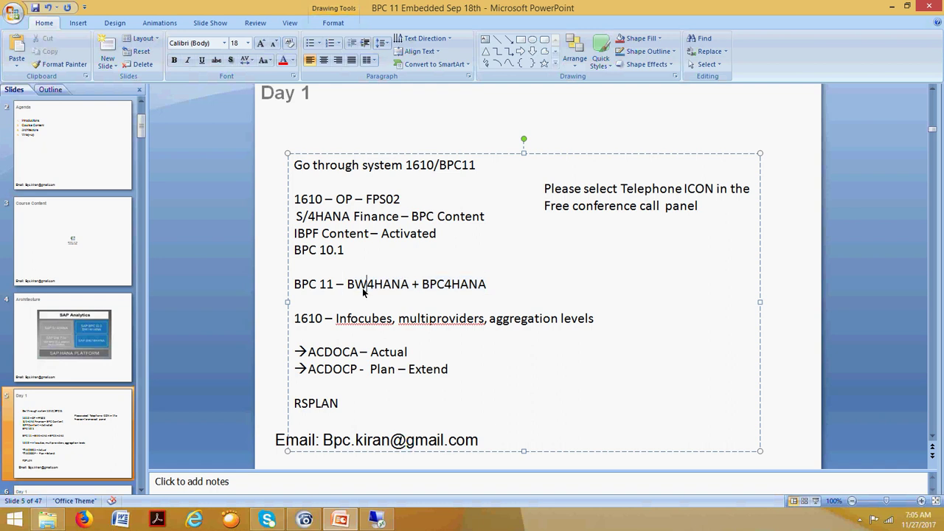
pyautogui.click(452, 286)
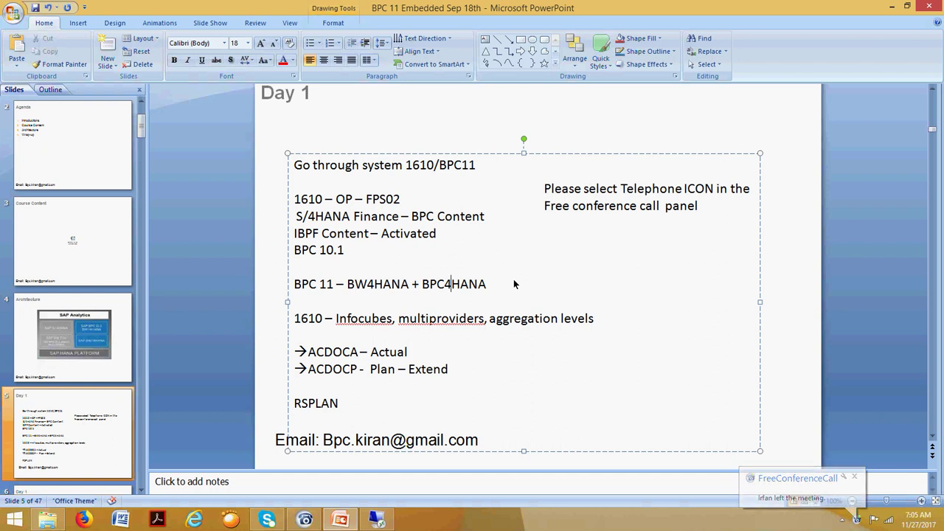
pyautogui.click(360, 352)
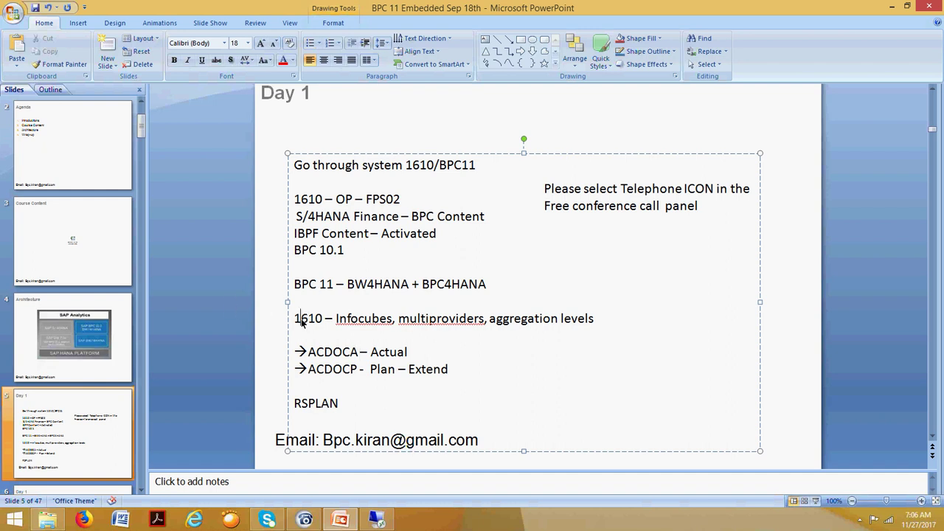
pyautogui.moveTo(298, 319); pyautogui.dragTo(442, 364)
# Open slide 6 with the Aggregation Level notes
pyautogui.click(52, 427)
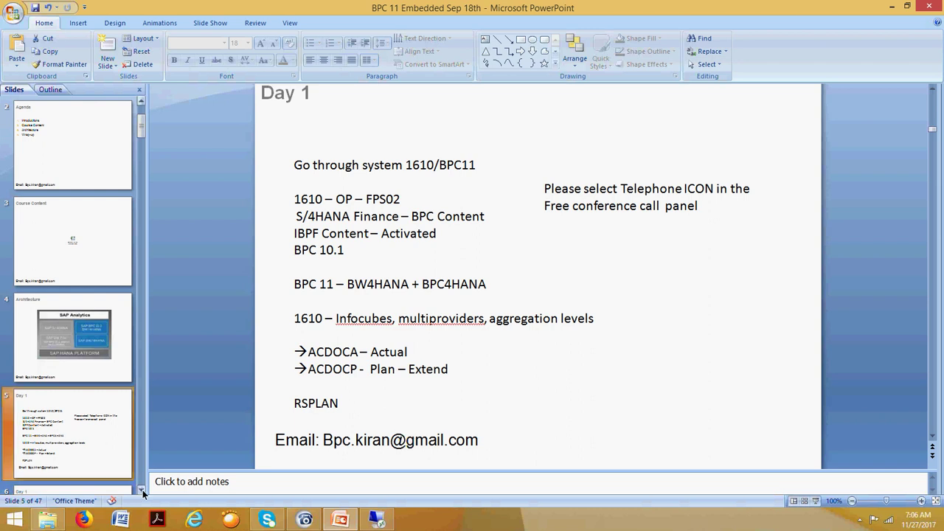
pyautogui.click(141, 490)
pyautogui.click(59, 440)
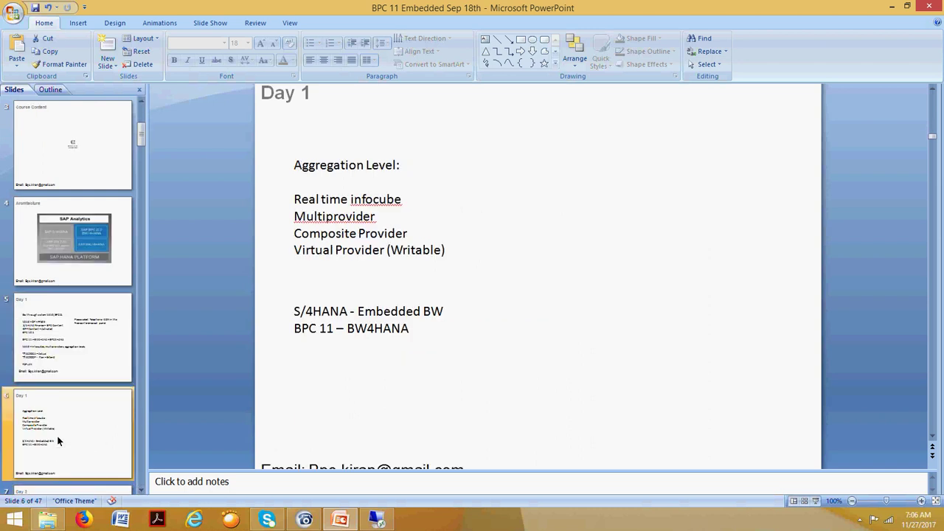